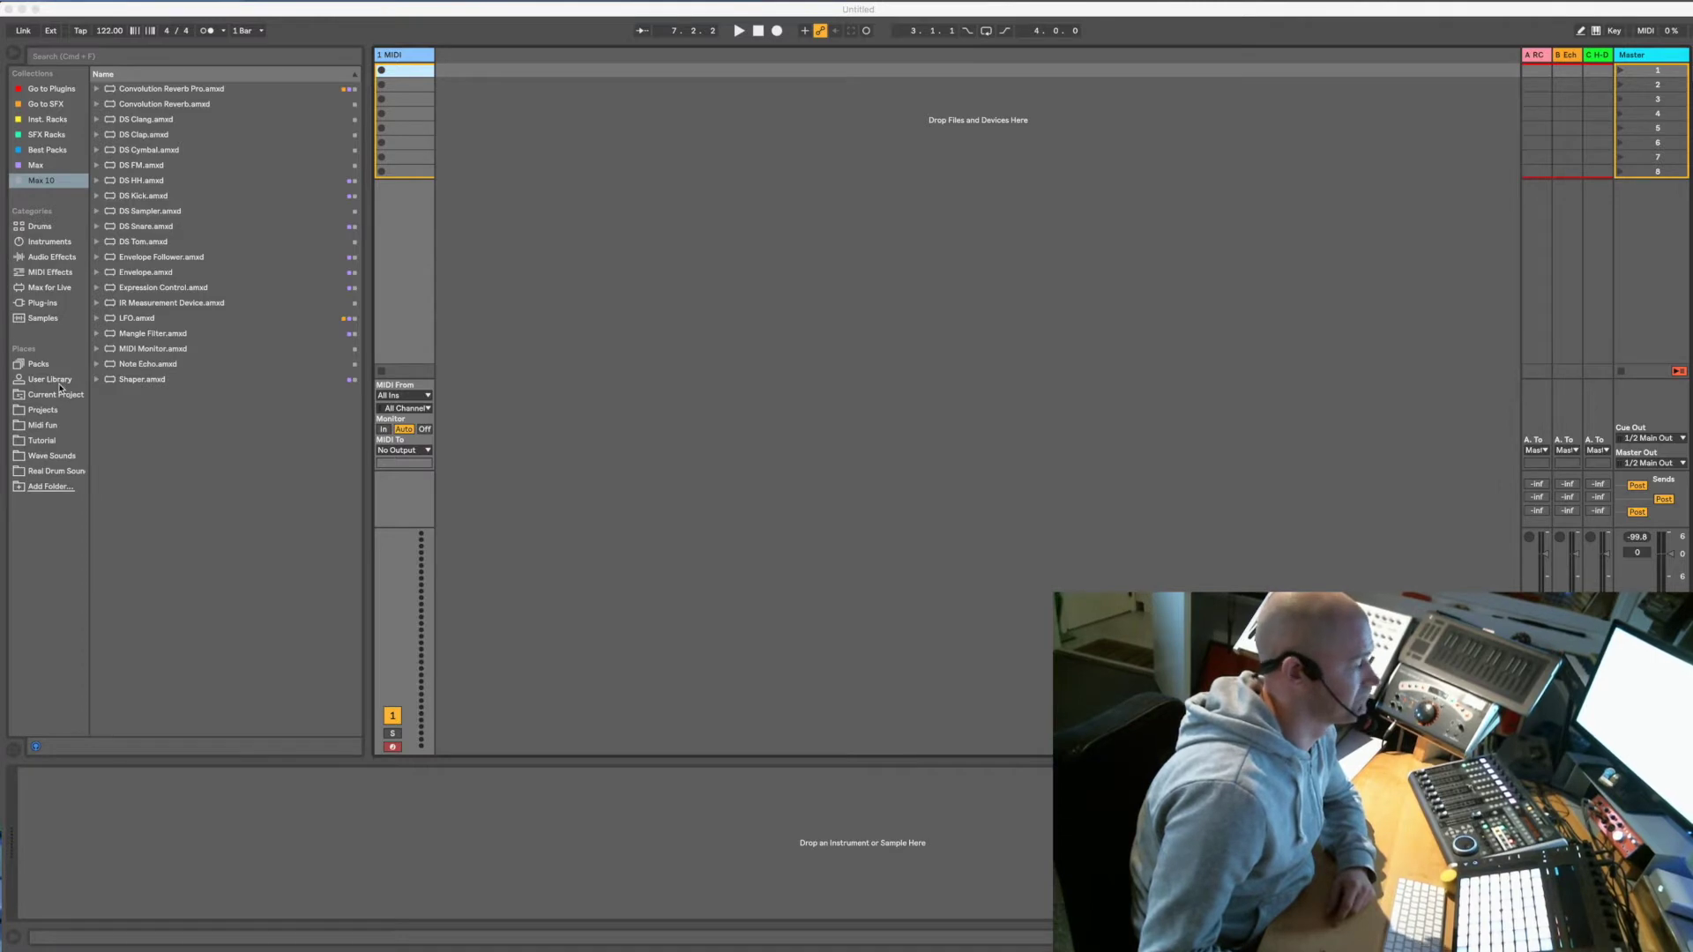
# Load Convolution Reverb Pro from the Max 10 collection onto the MIDI track
pyautogui.click(36, 186)
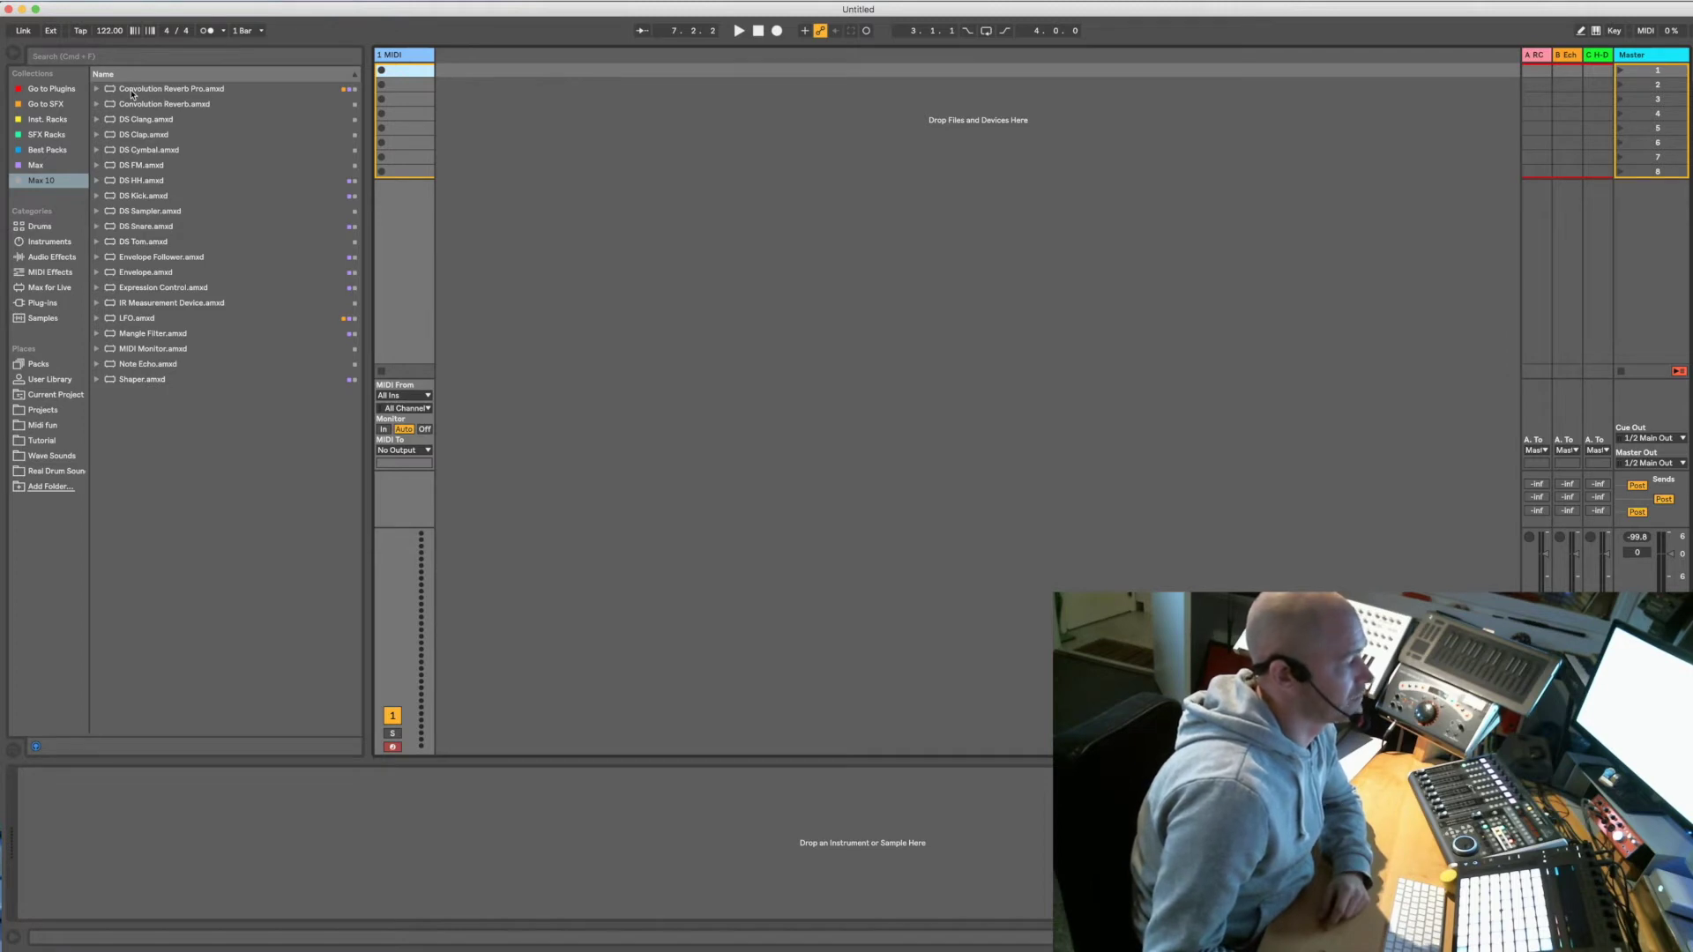
pyautogui.click(139, 89)
pyautogui.moveTo(385, 92); pyautogui.dragTo(417, 62)
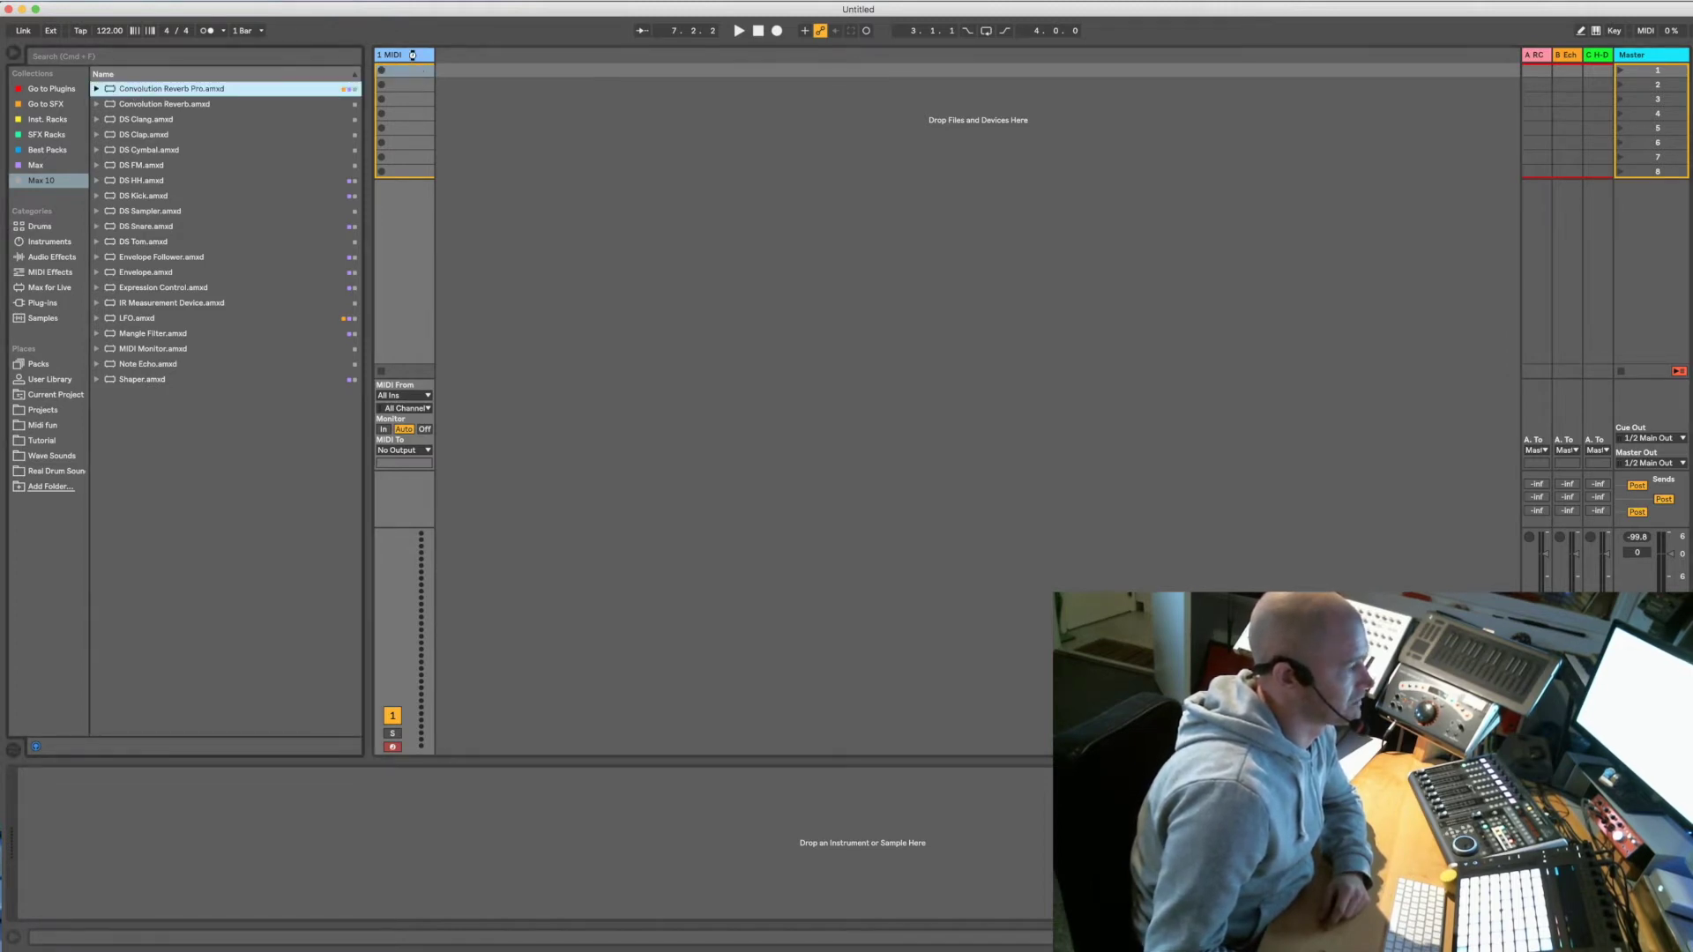
pyautogui.moveTo(412, 55); pyautogui.dragTo(412, 56)
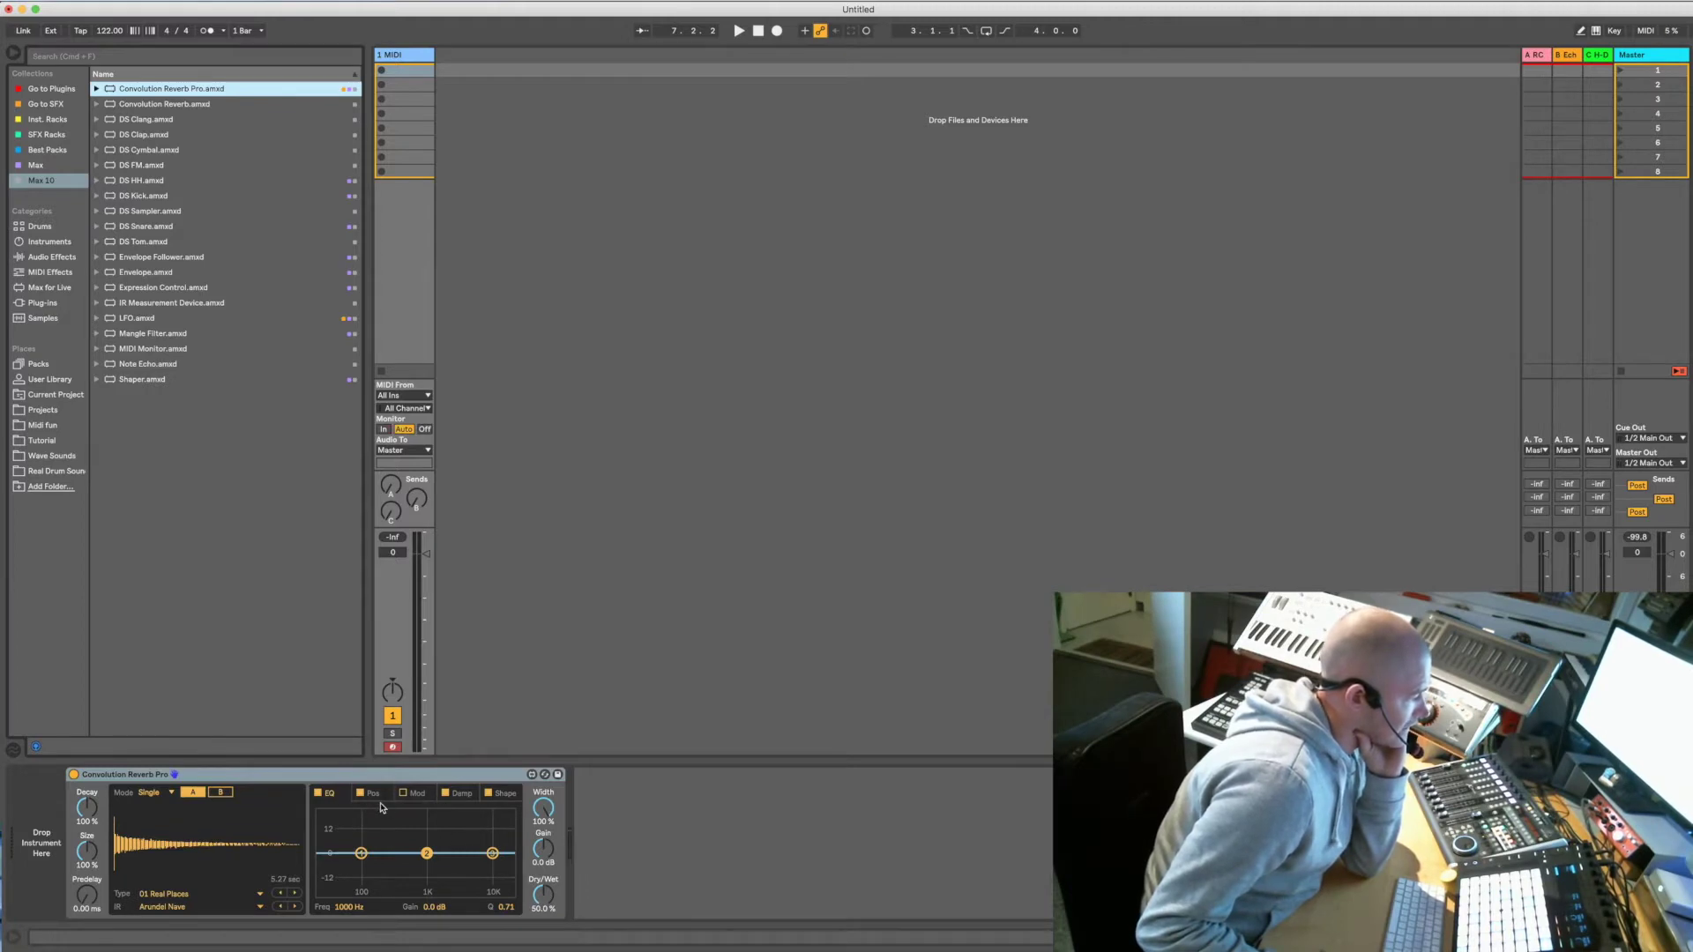
# Examine Convolution Reverb Pro's position, modulation, damping, shape and EQ sections and its lists of impulse response types and files
pyautogui.click(409, 795)
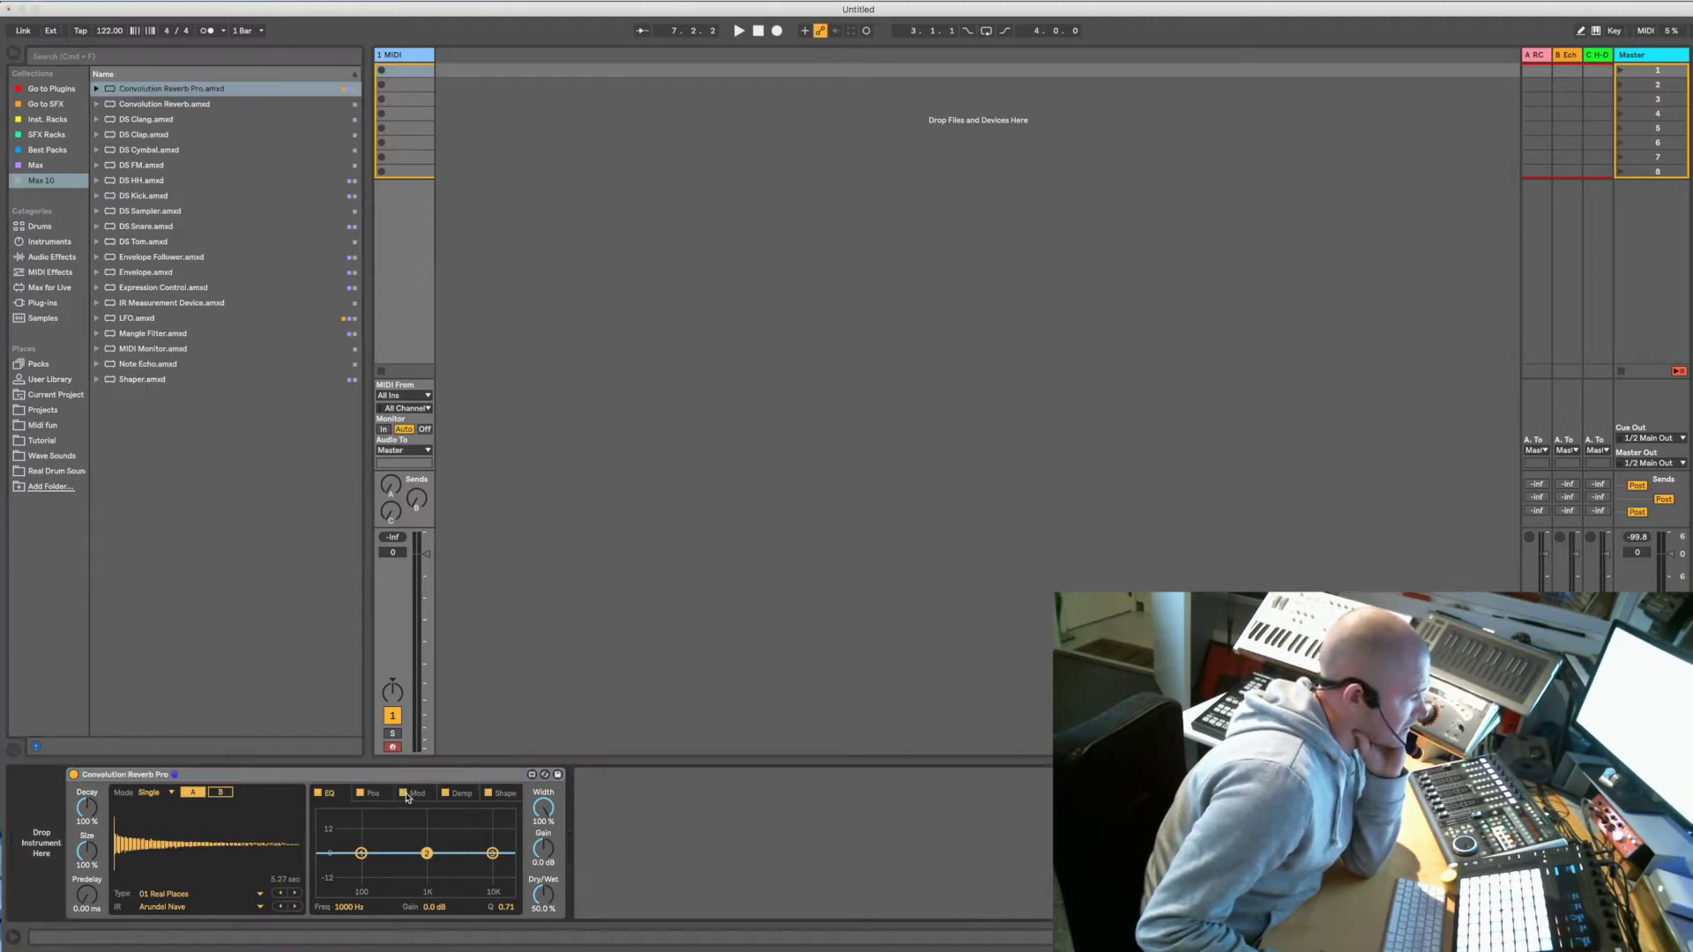
pyautogui.click(386, 795)
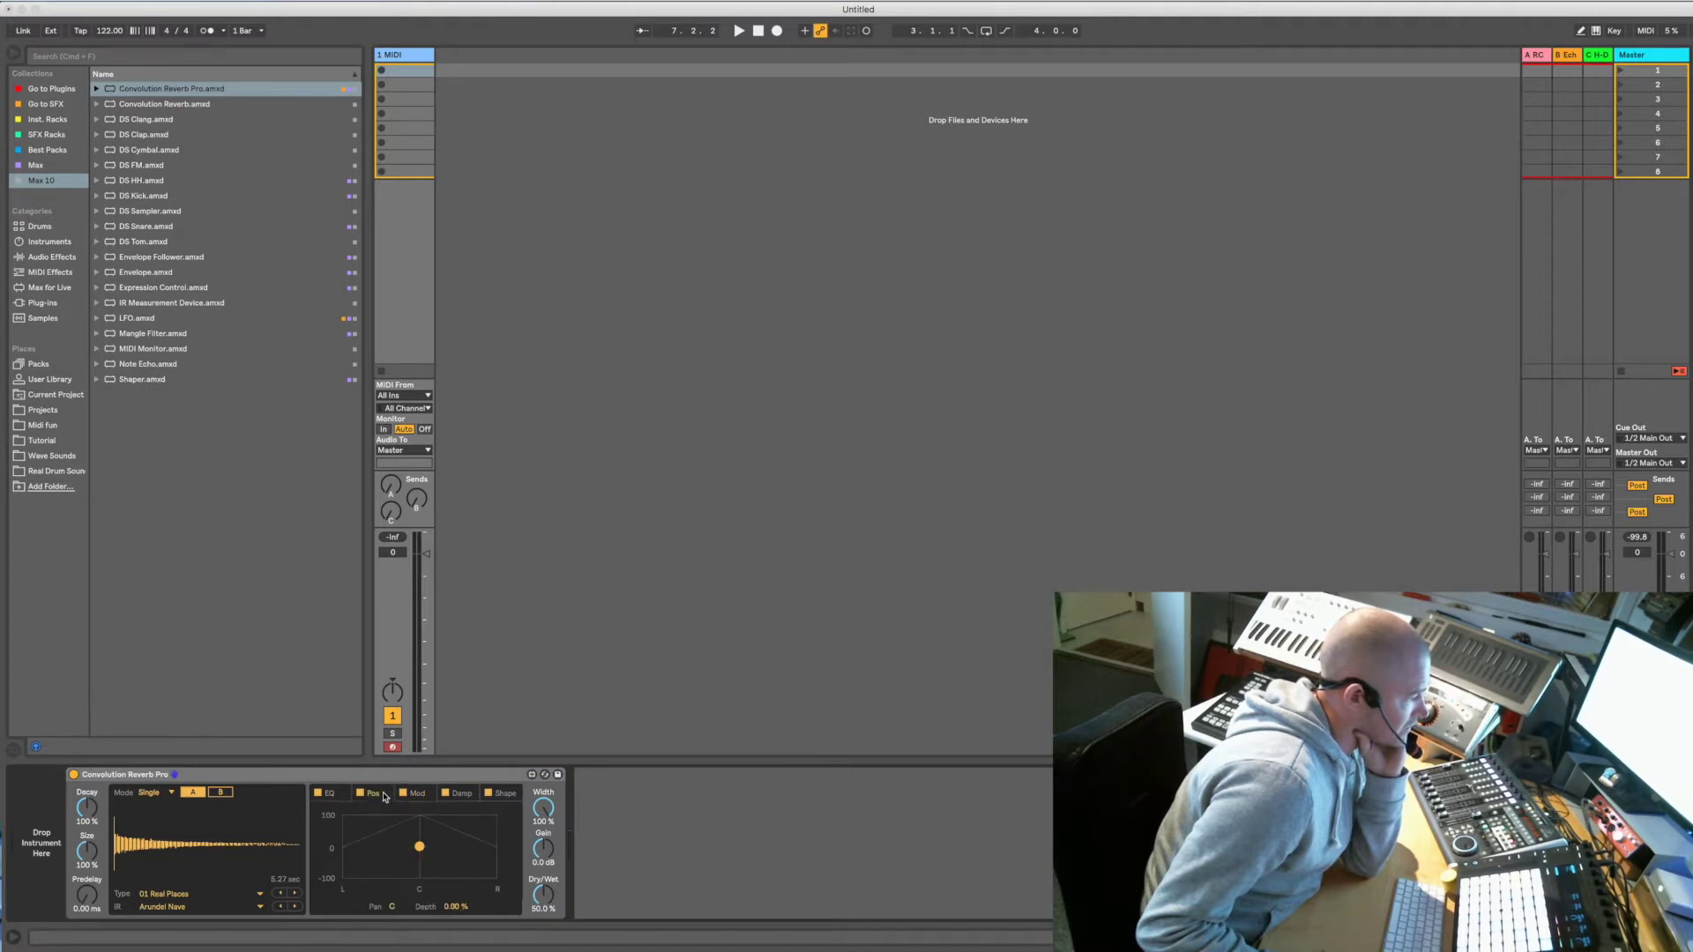
pyautogui.click(450, 797)
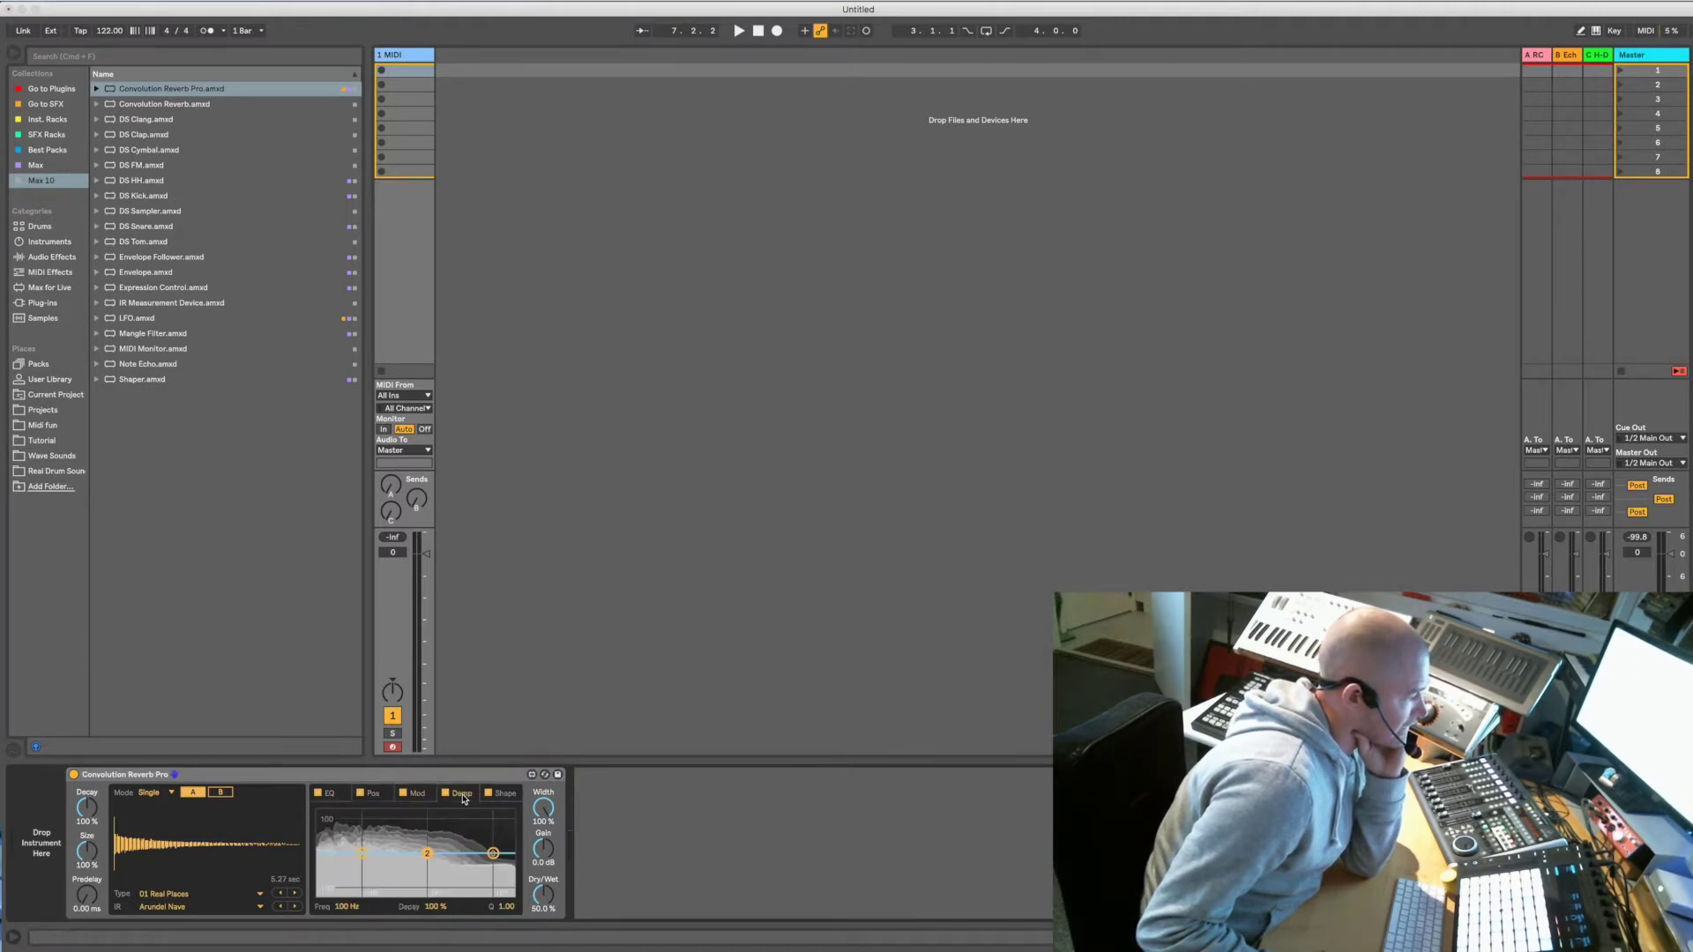
pyautogui.click(499, 797)
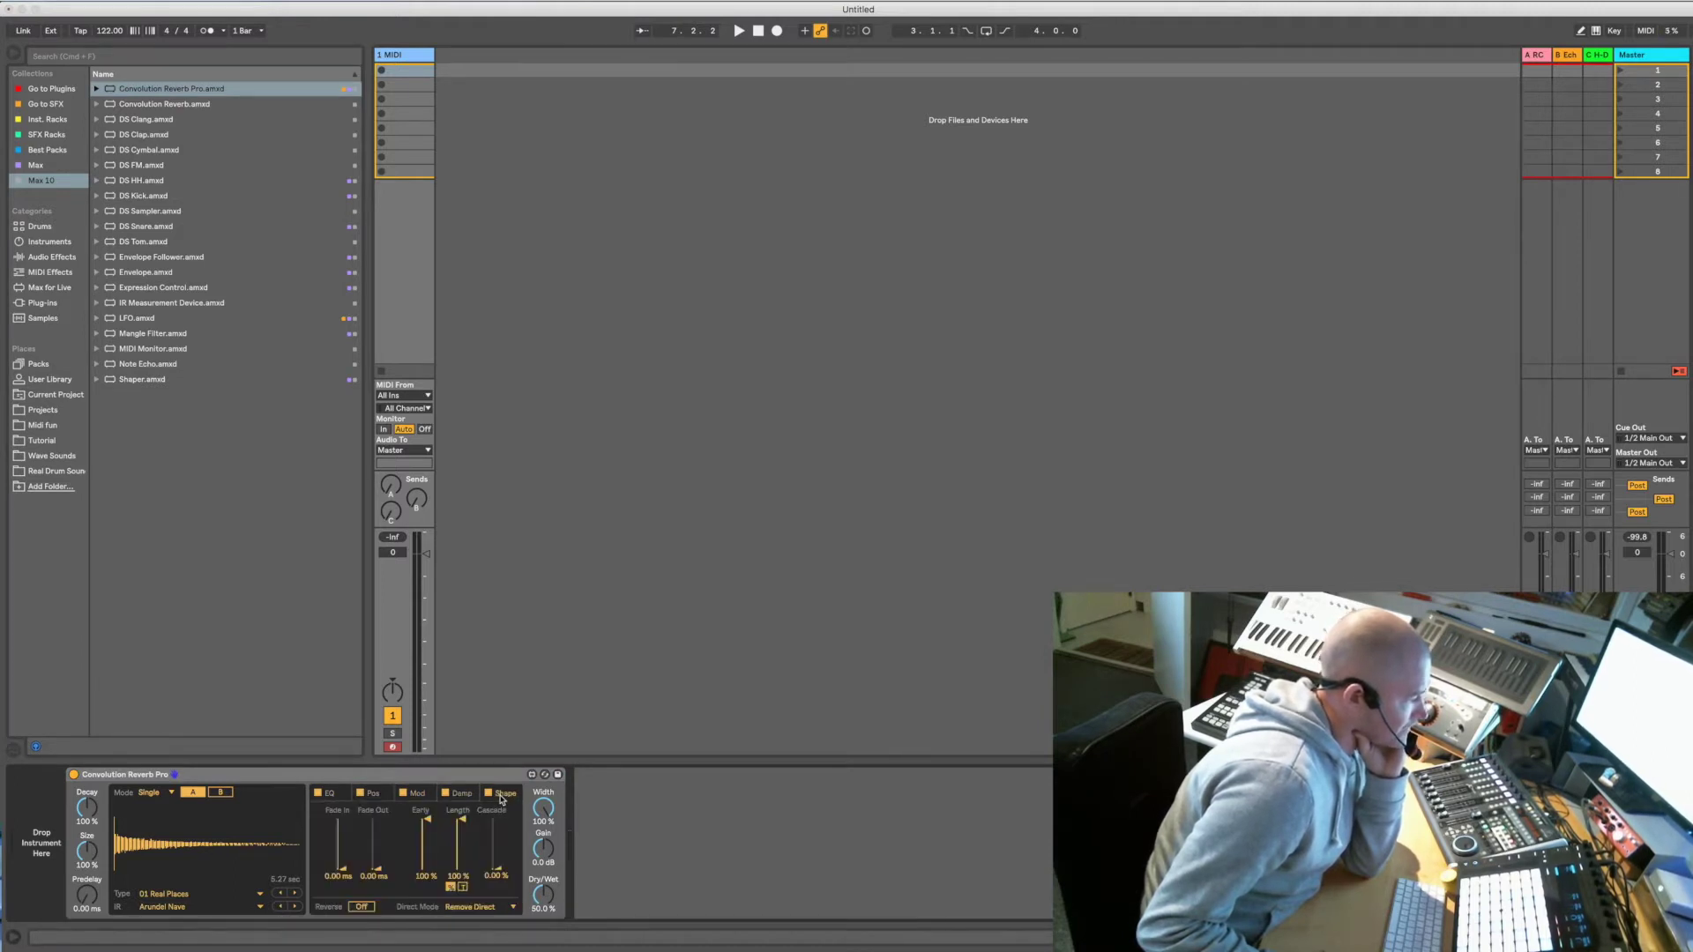
pyautogui.click(346, 797)
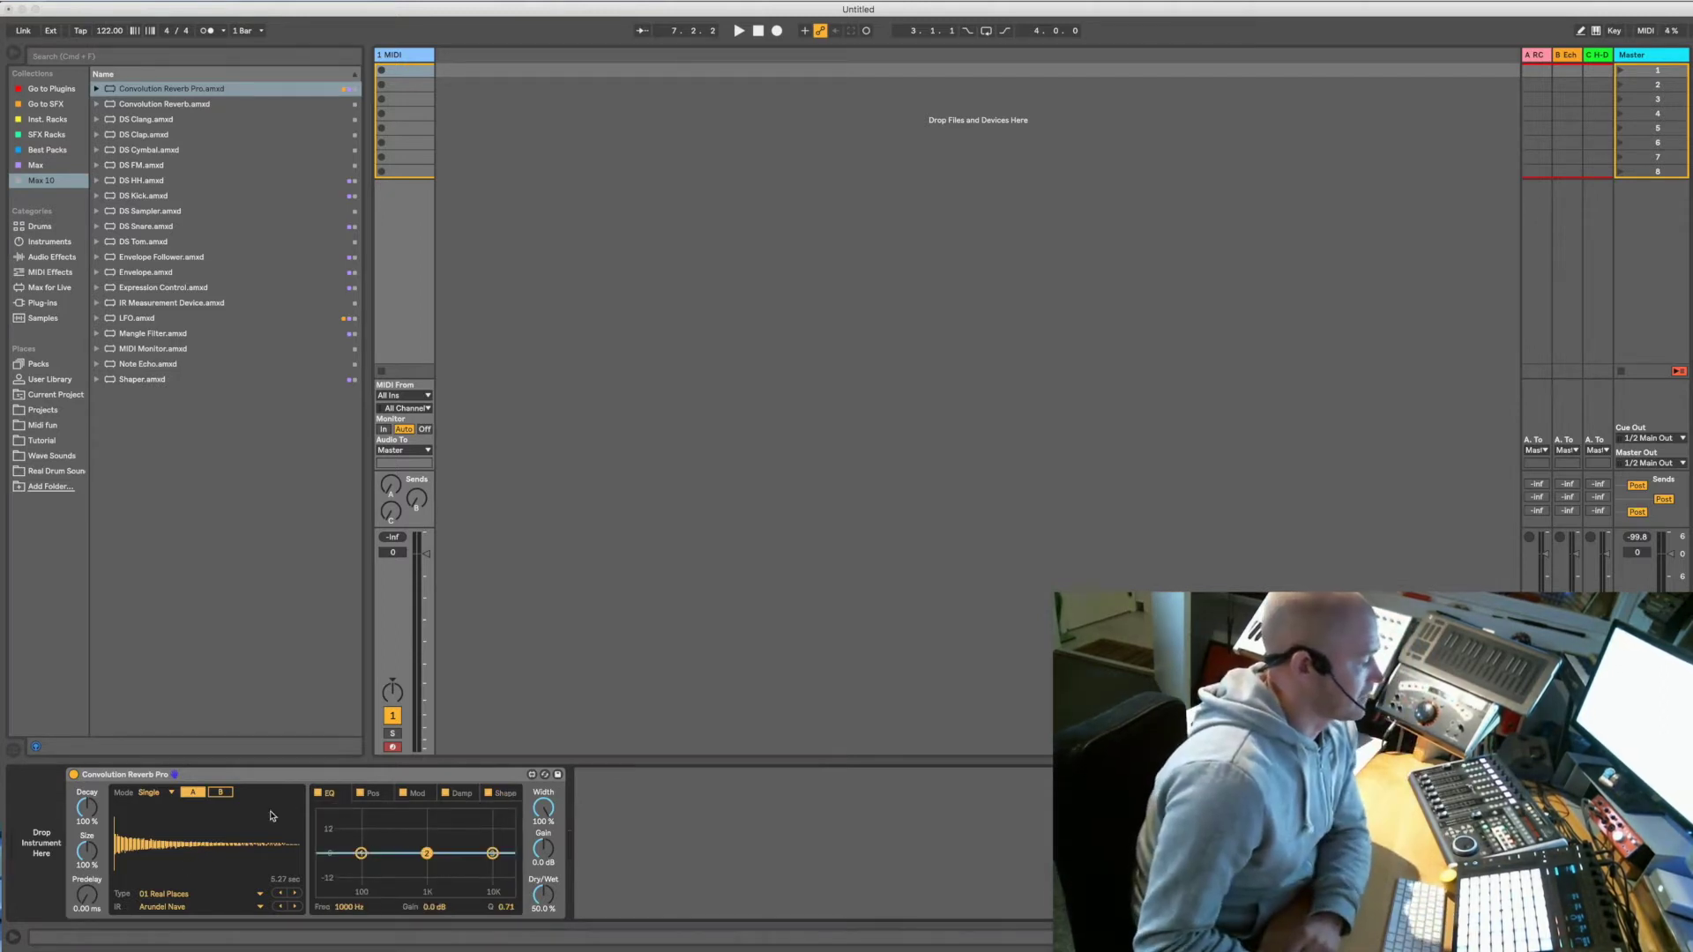
pyautogui.click(184, 896)
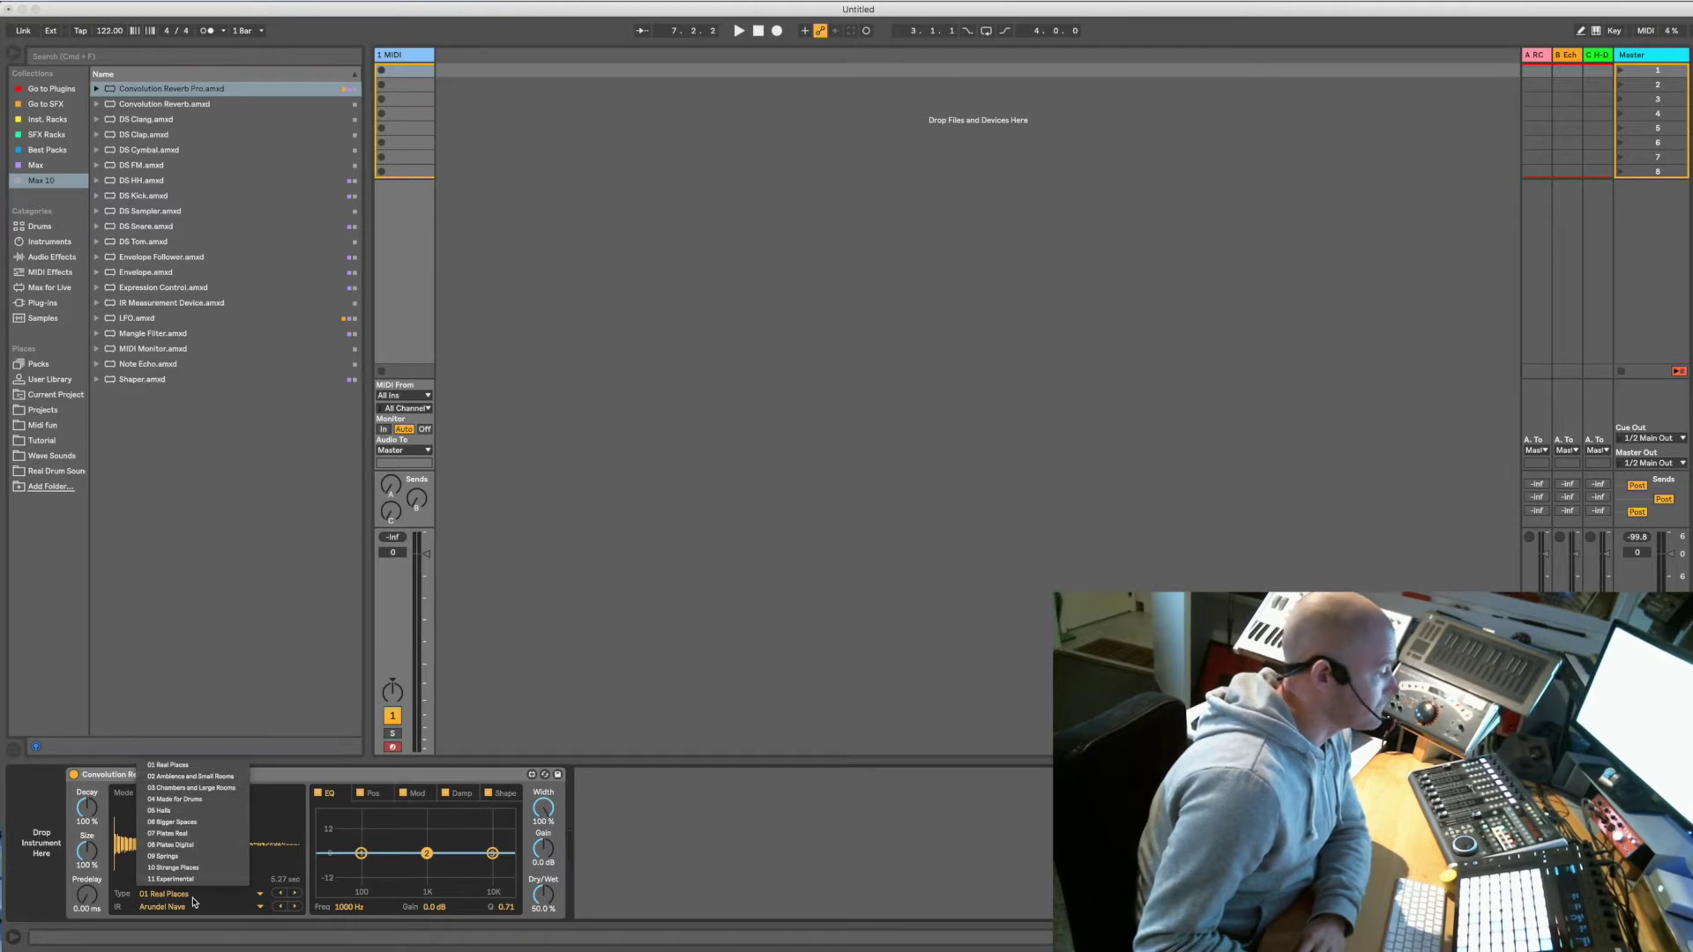
pyautogui.click(196, 906)
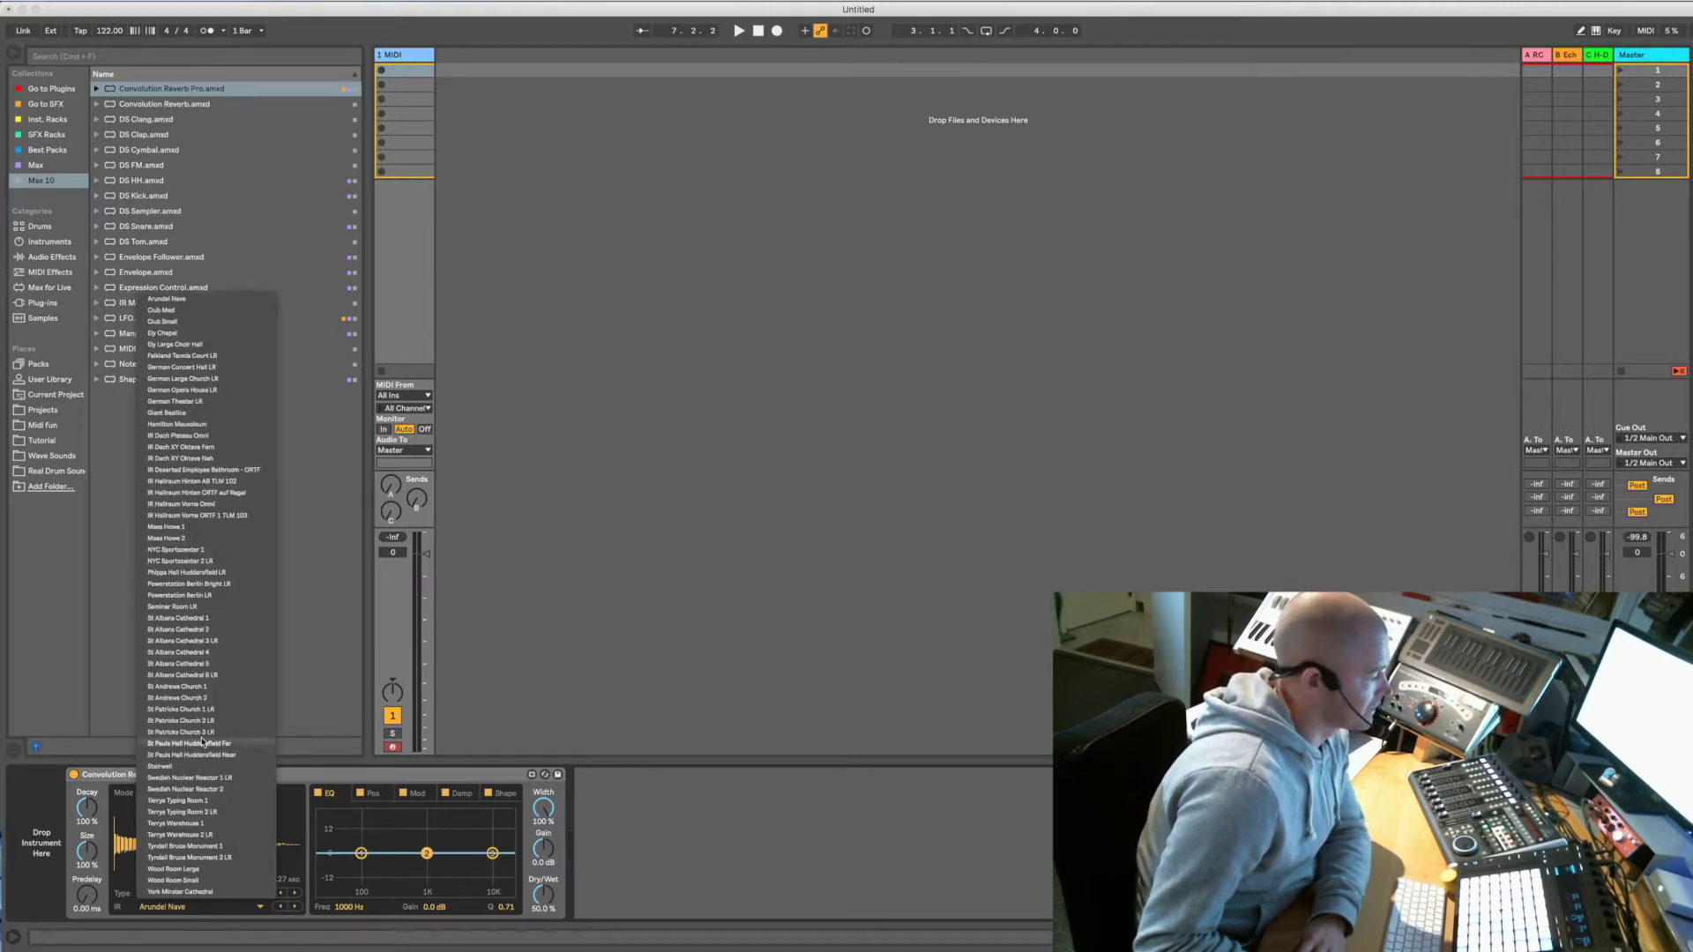
pyautogui.click(408, 785)
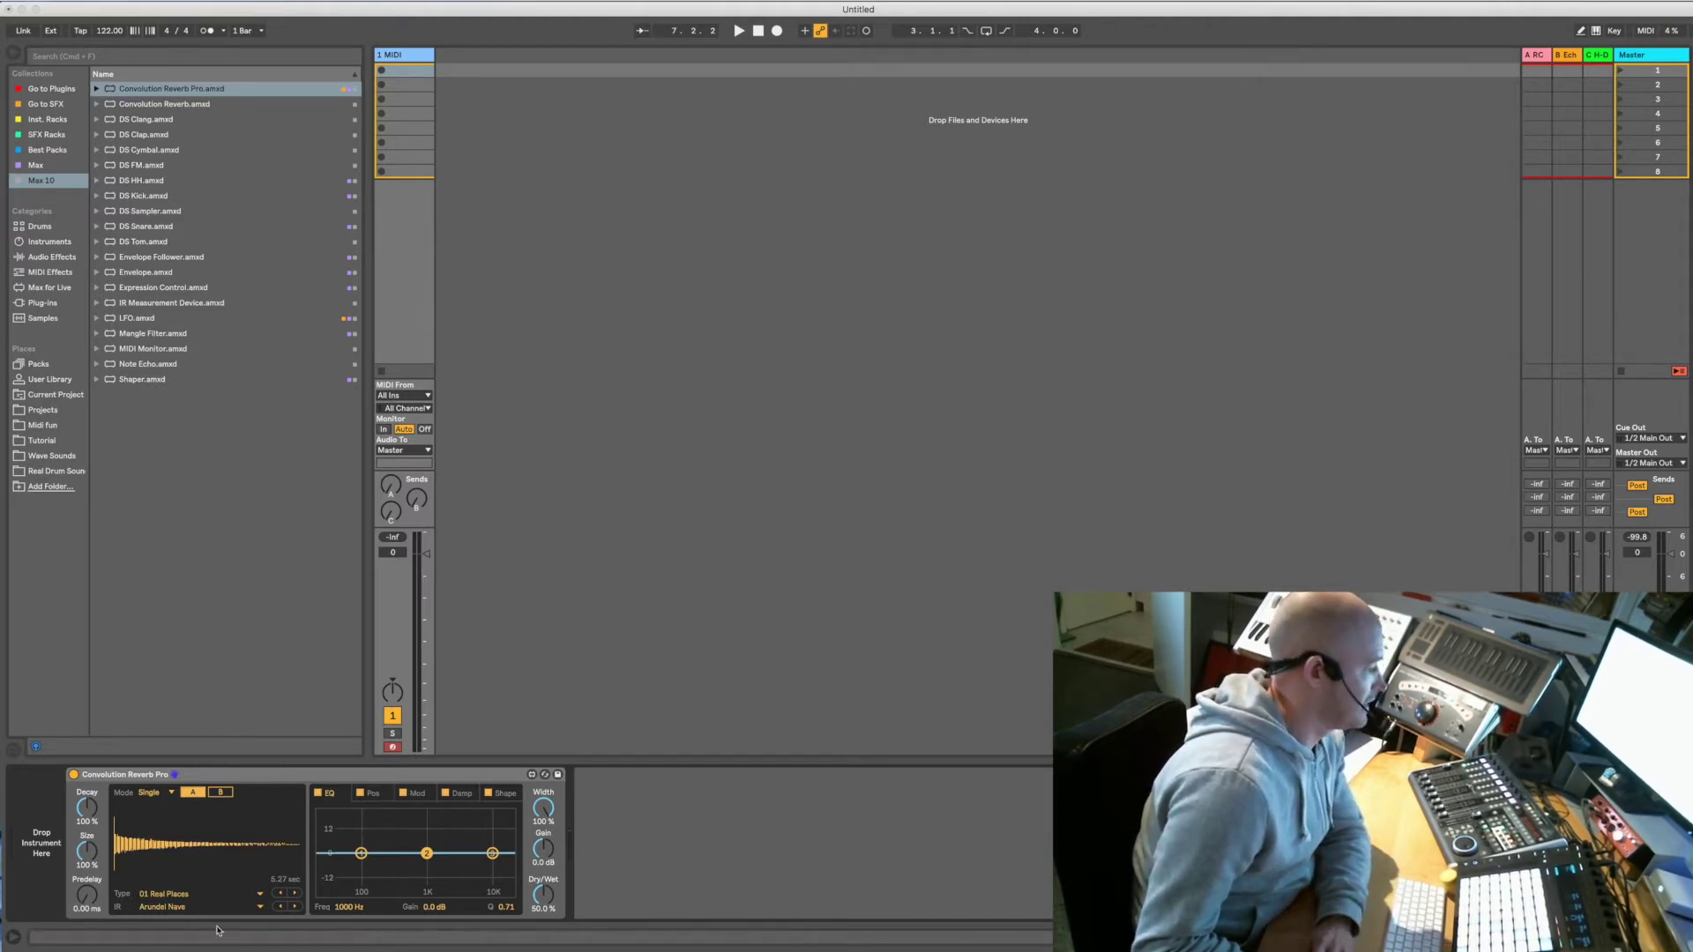
# Replace Convolution Reverb Pro with Convolution Reverb on the MIDI track and view its EQ and IR pages
pyautogui.click(327, 776)
pyautogui.press('Delete')
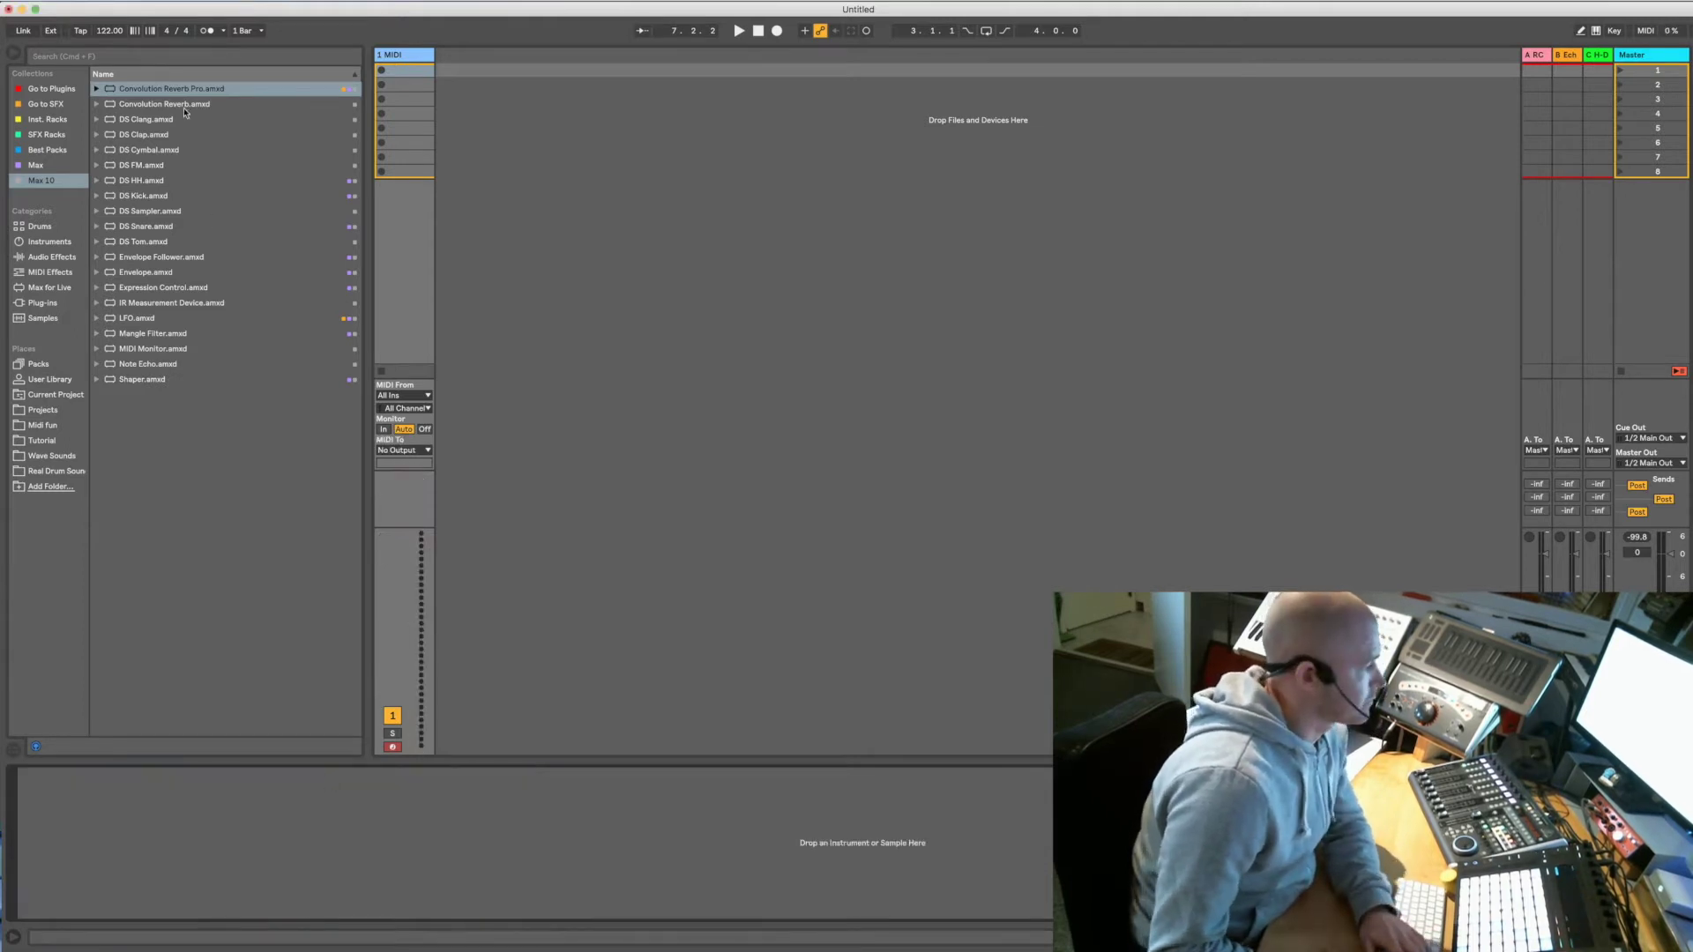
pyautogui.moveTo(177, 106); pyautogui.dragTo(431, 843)
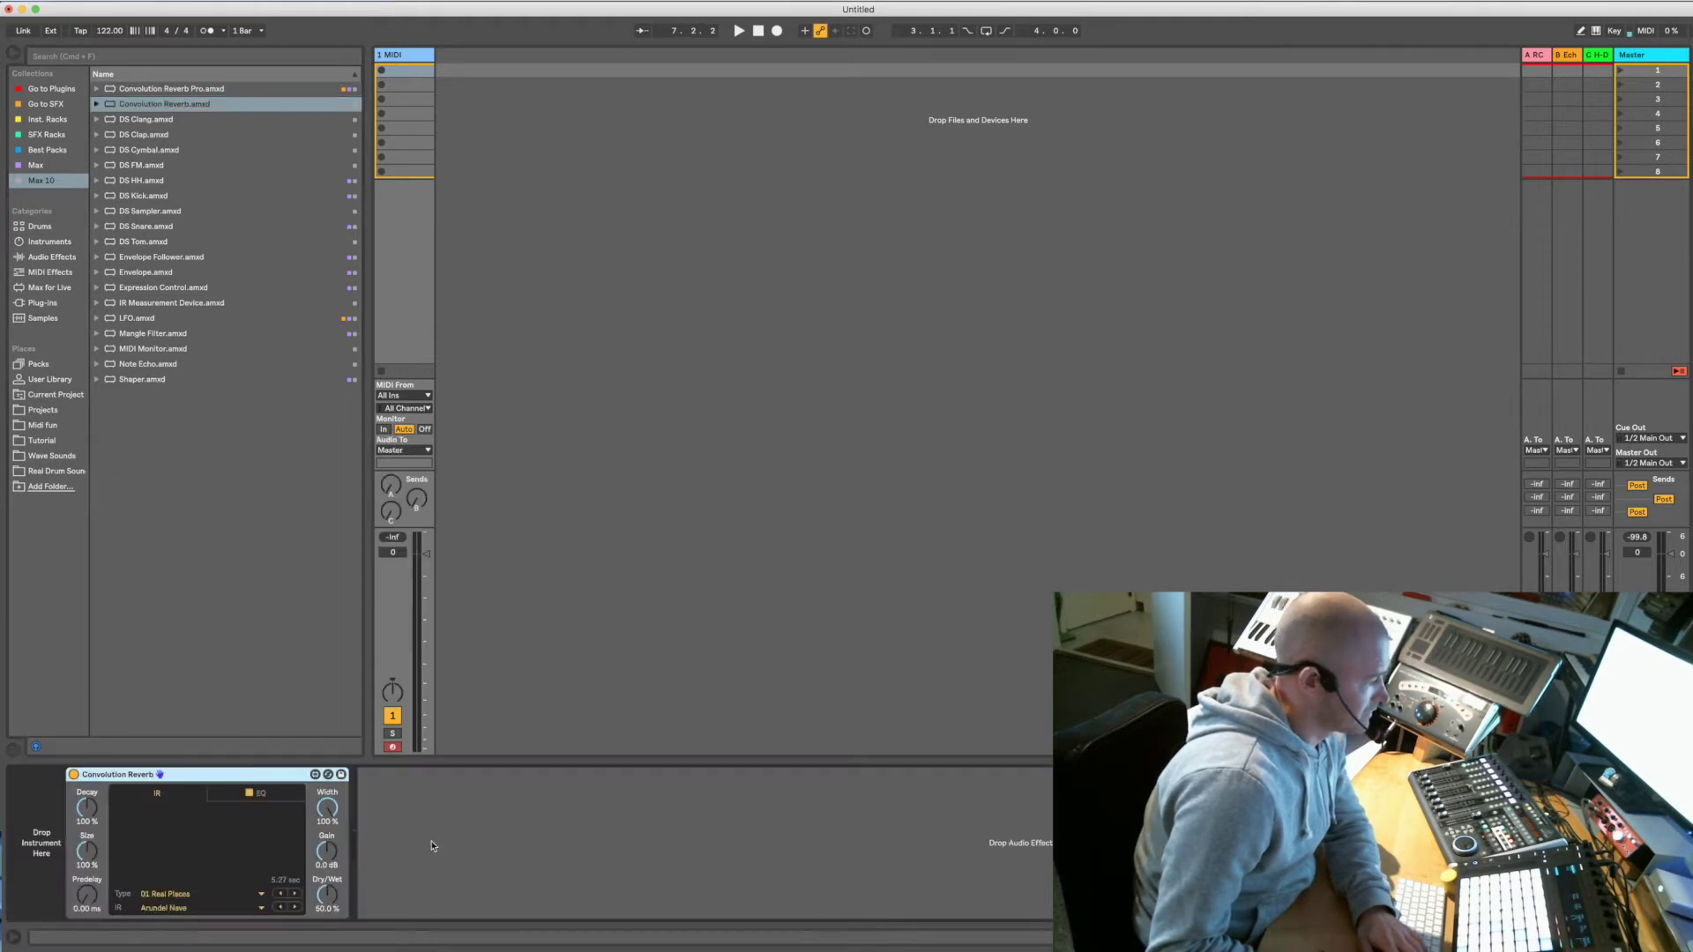
pyautogui.click(261, 794)
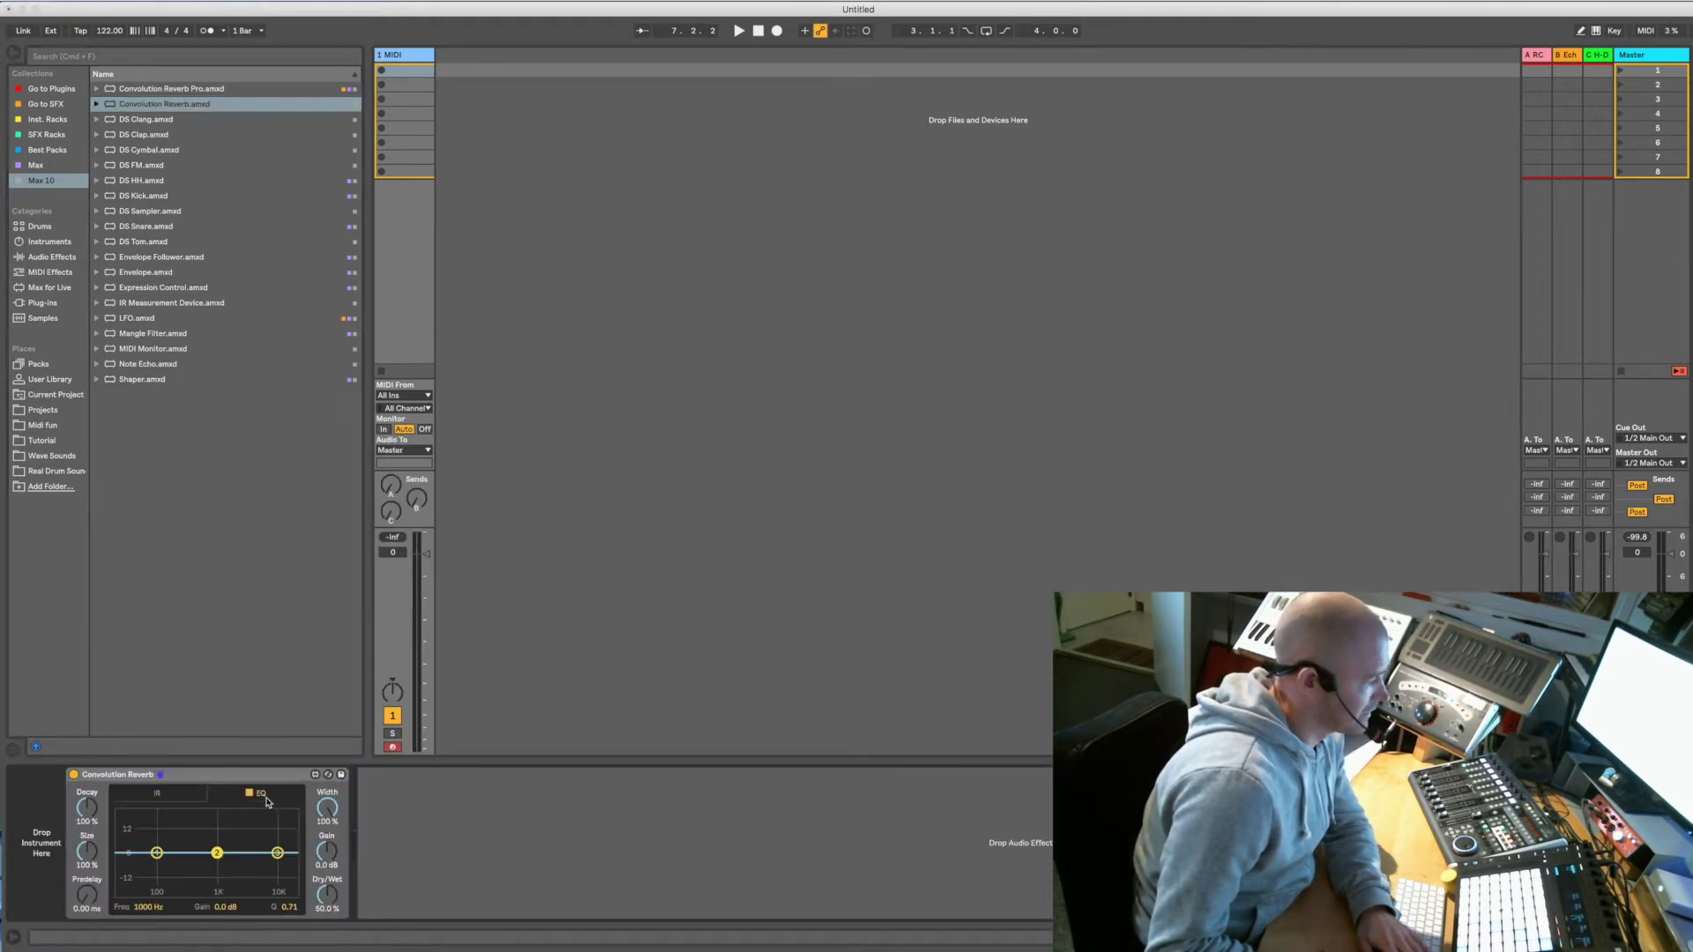
pyautogui.click(203, 796)
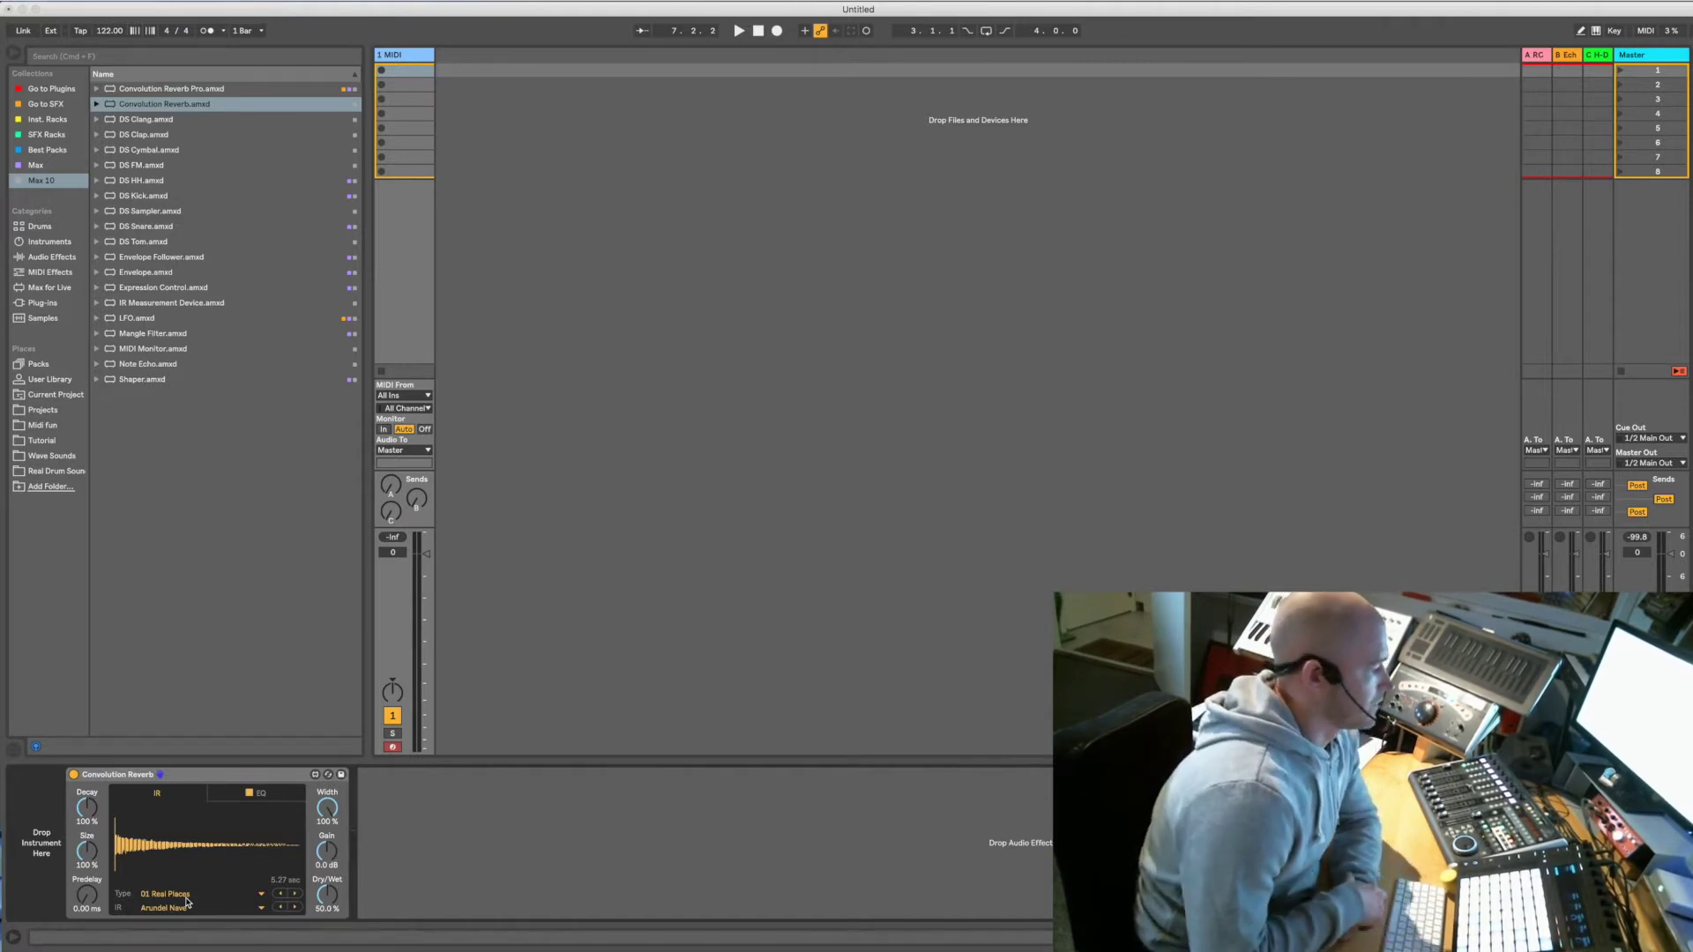
# Delete Convolution Reverb from the MIDI track and load the DS Clang drum synth in its place
pyautogui.click(199, 776)
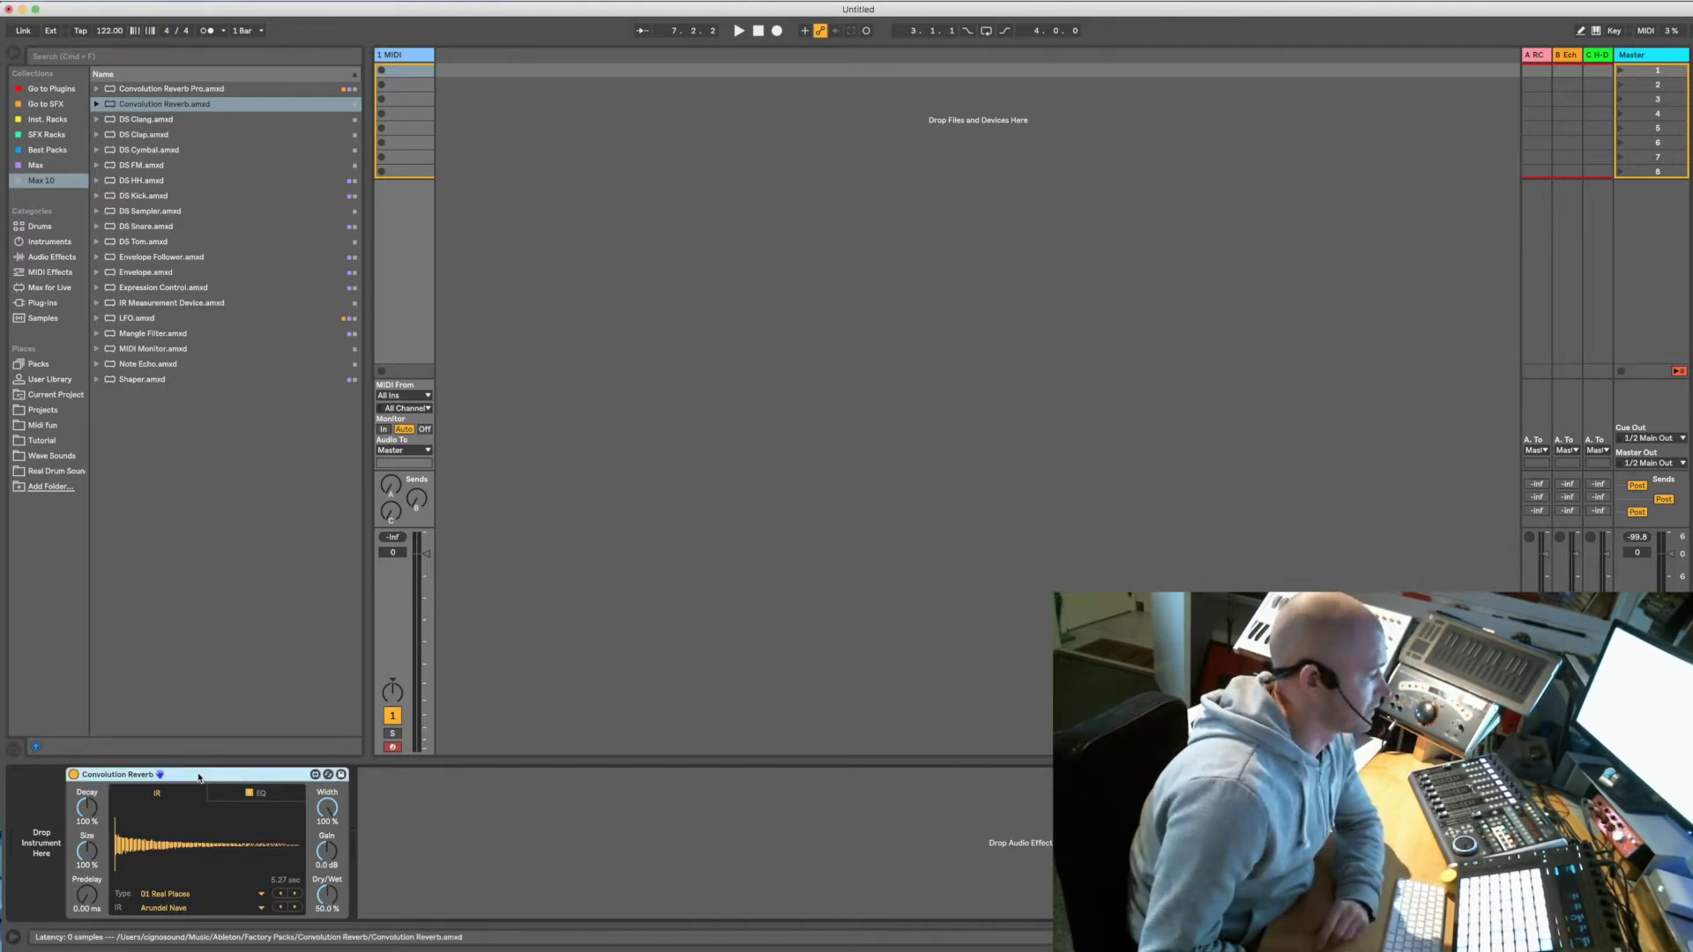
pyautogui.press('Delete')
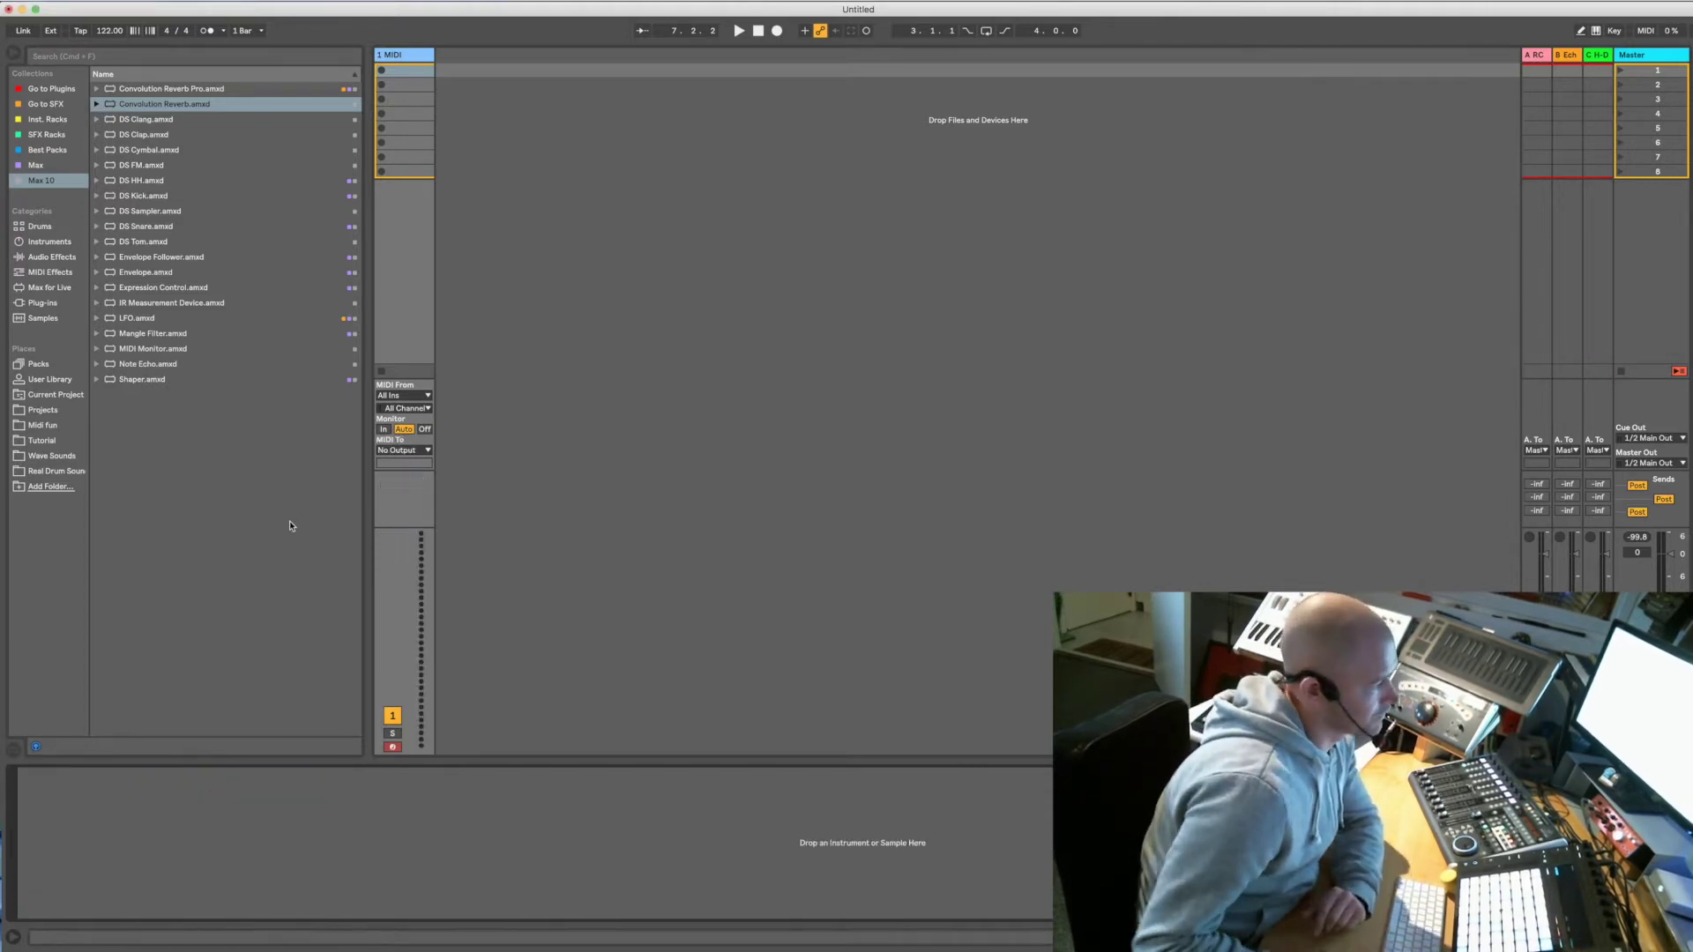
pyautogui.click(146, 121)
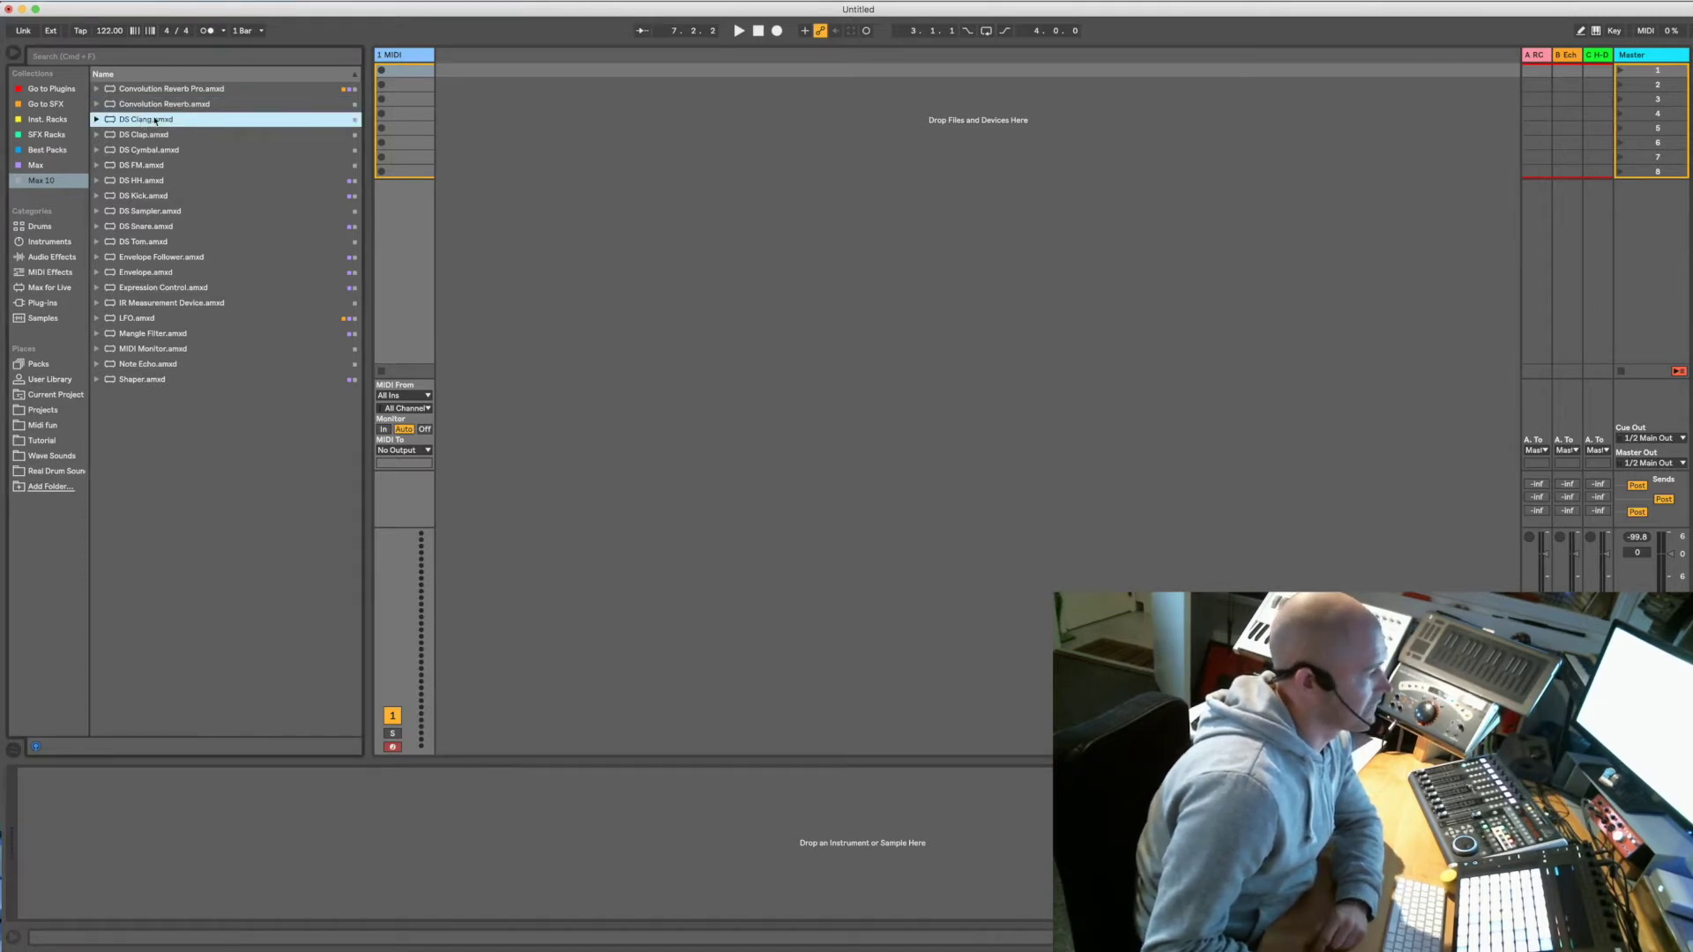
pyautogui.moveTo(398, 60); pyautogui.dragTo(399, 61)
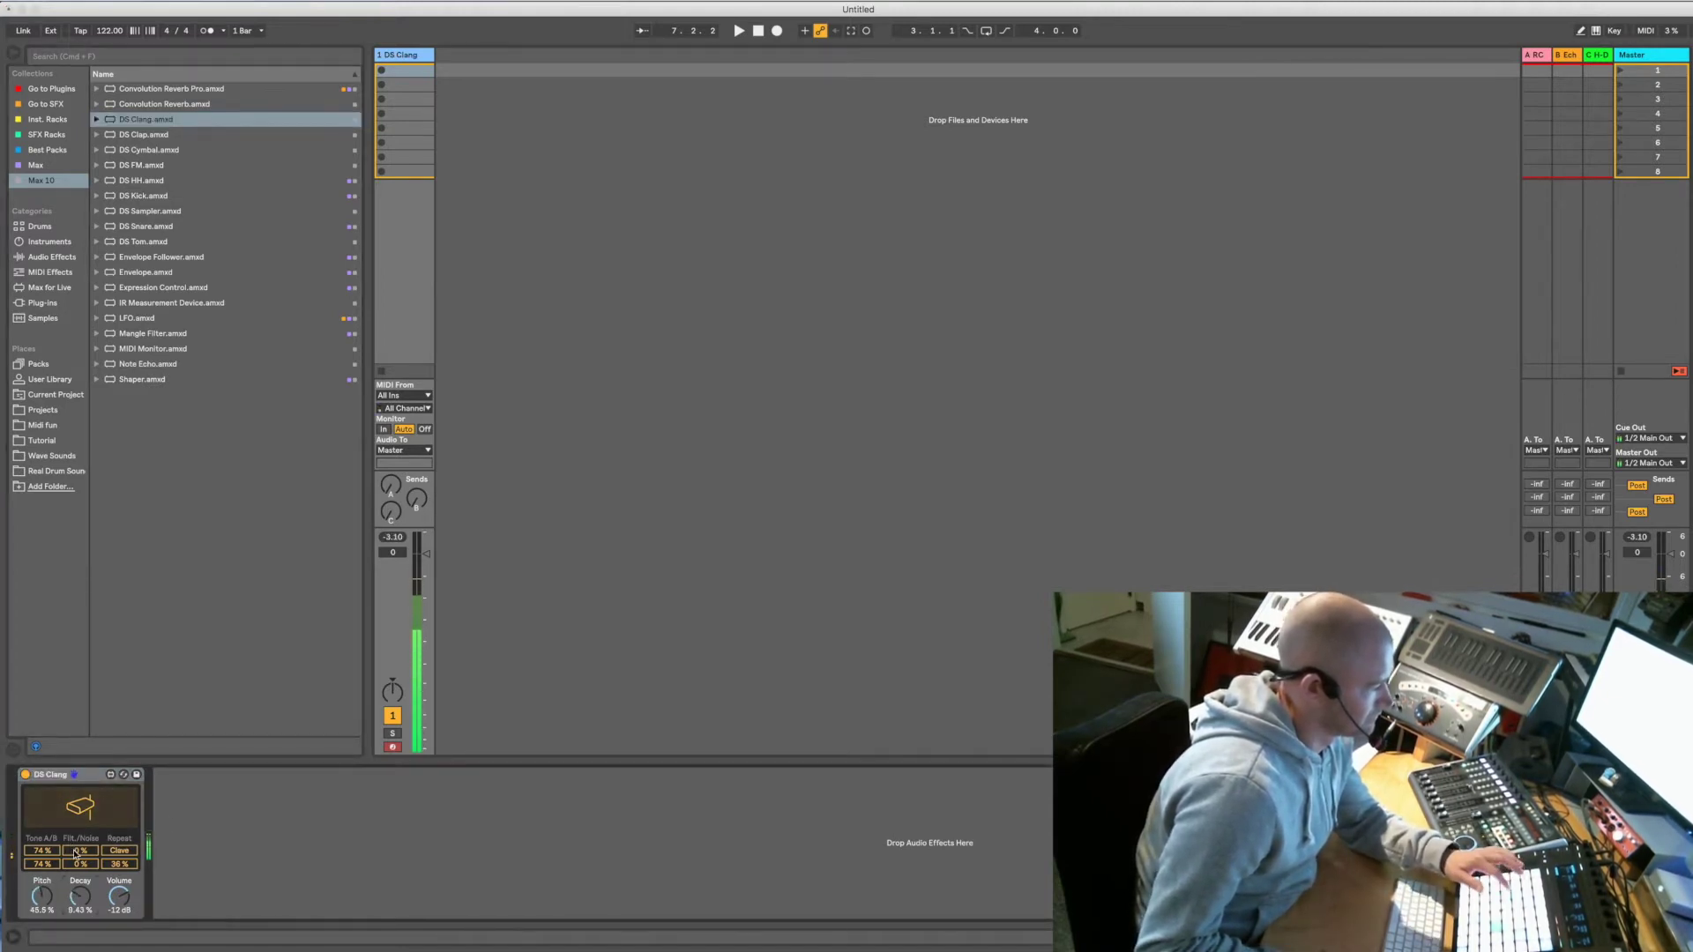
# Set DS Clang's Tone A/B to 59 % and 31 %, filter 37 %, noise 48 %, enable Clave, and set Repeat to 15 % and Decay to 38.8 %
pyautogui.moveTo(42, 853); pyautogui.dragTo(86, 824)
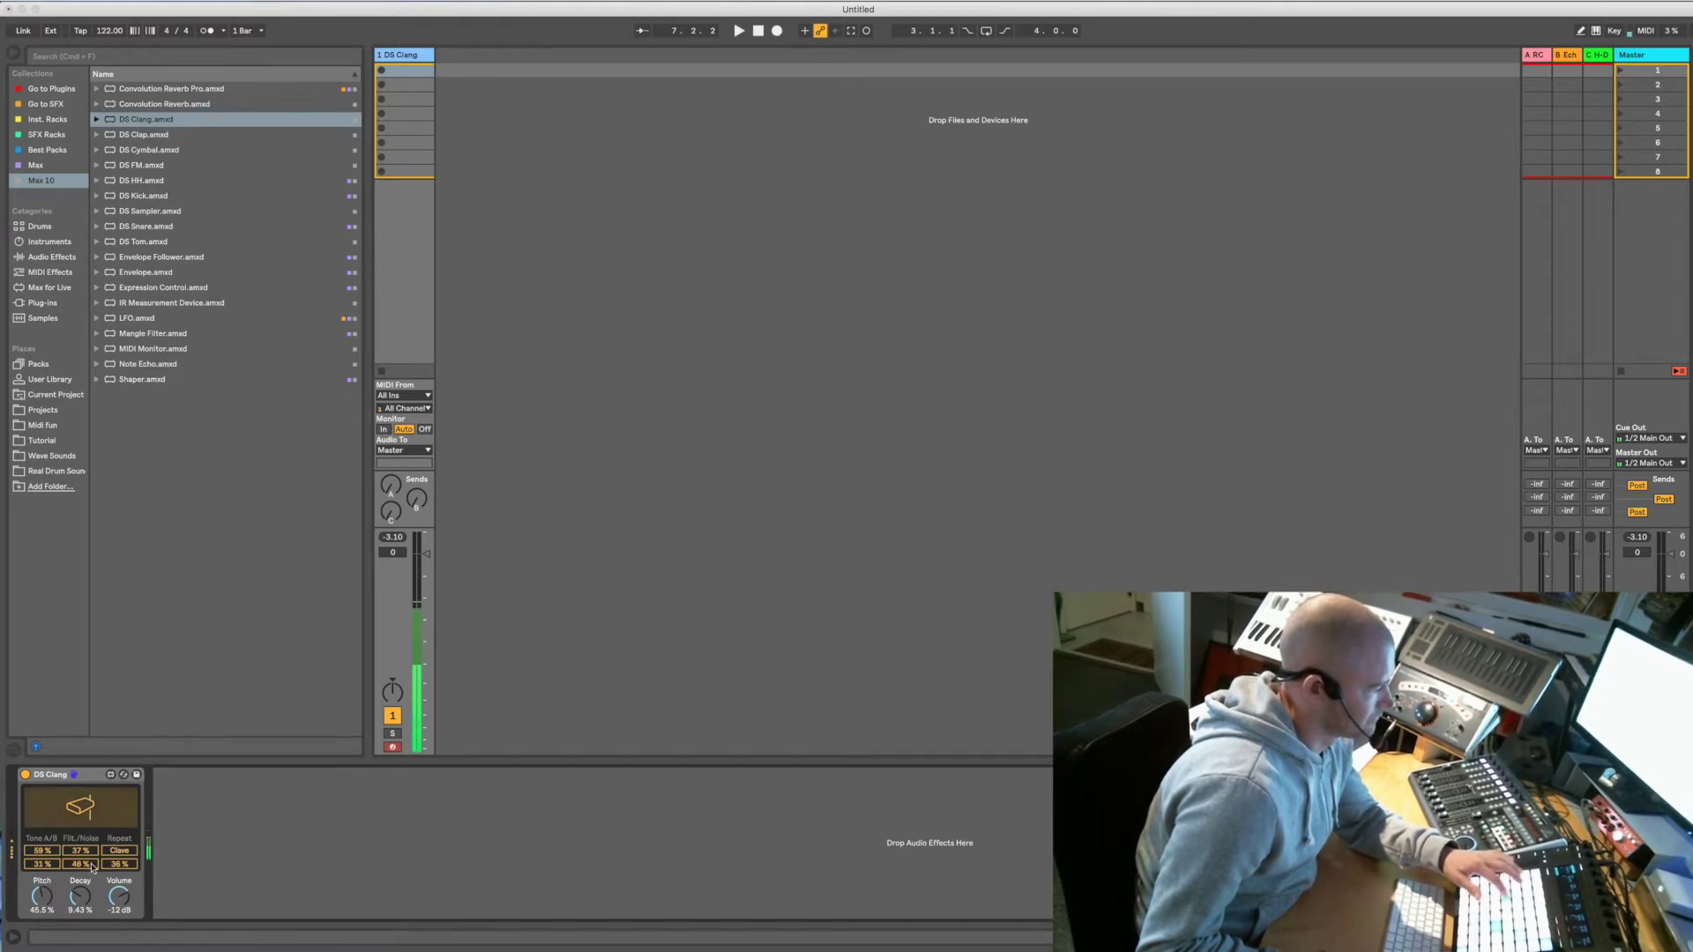
pyautogui.click(123, 851)
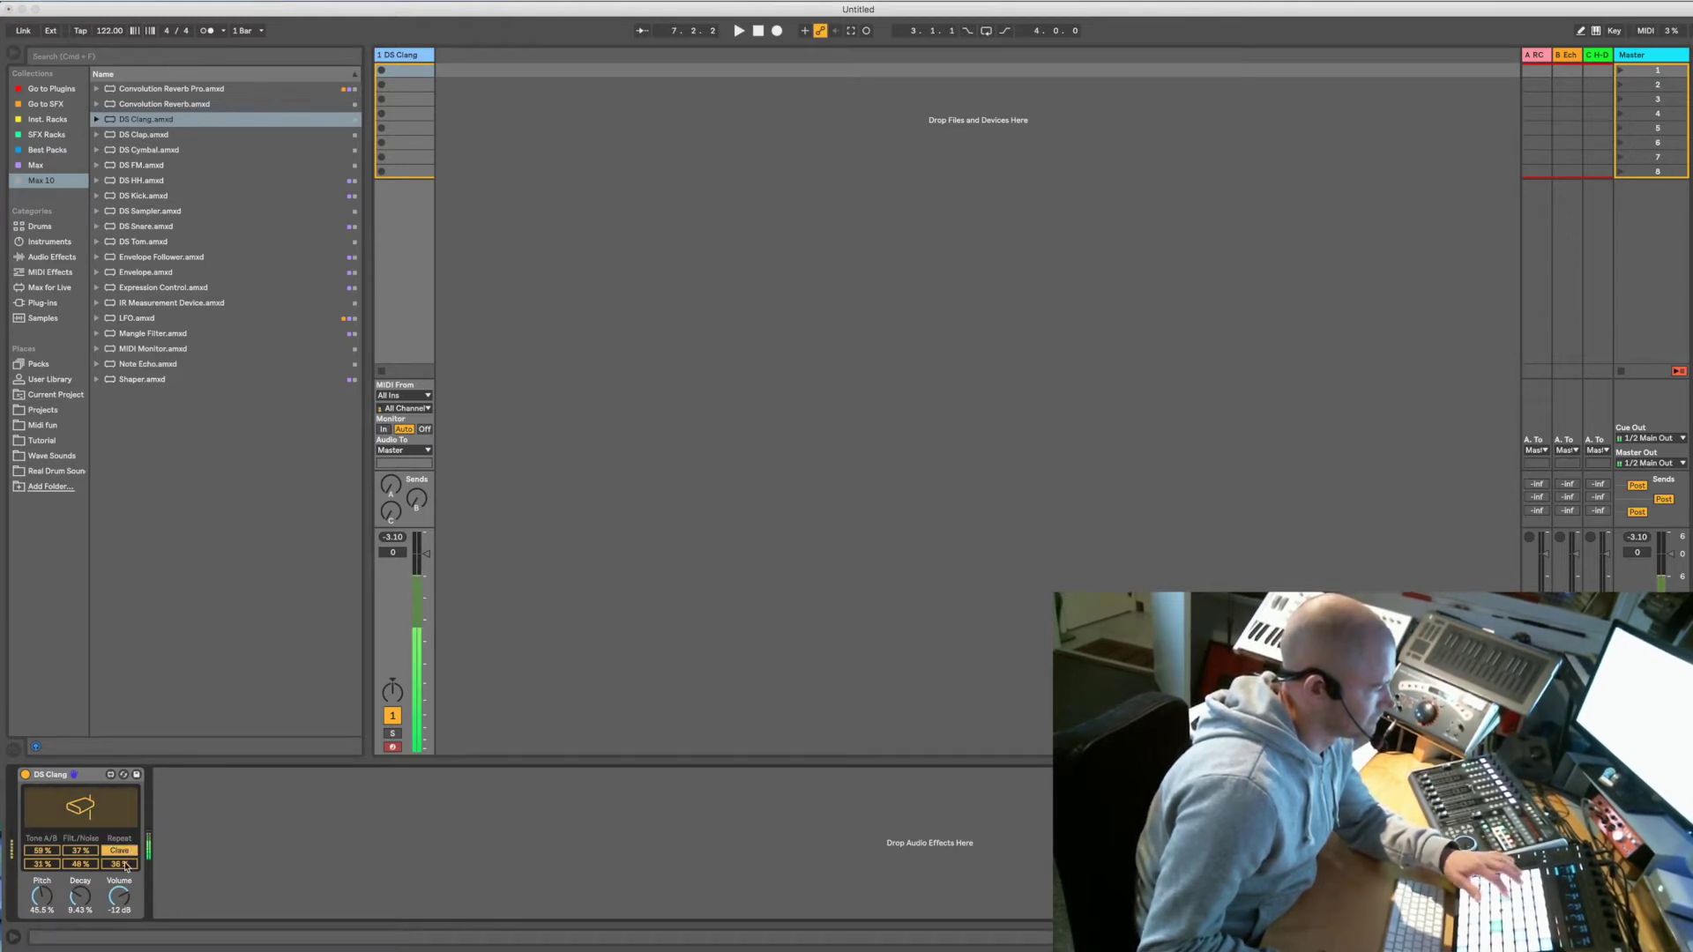
pyautogui.moveTo(120, 865)
pyautogui.mouseDown()
pyautogui.moveTo(121, 889)
pyautogui.moveTo(121, 851)
pyautogui.mouseUp()
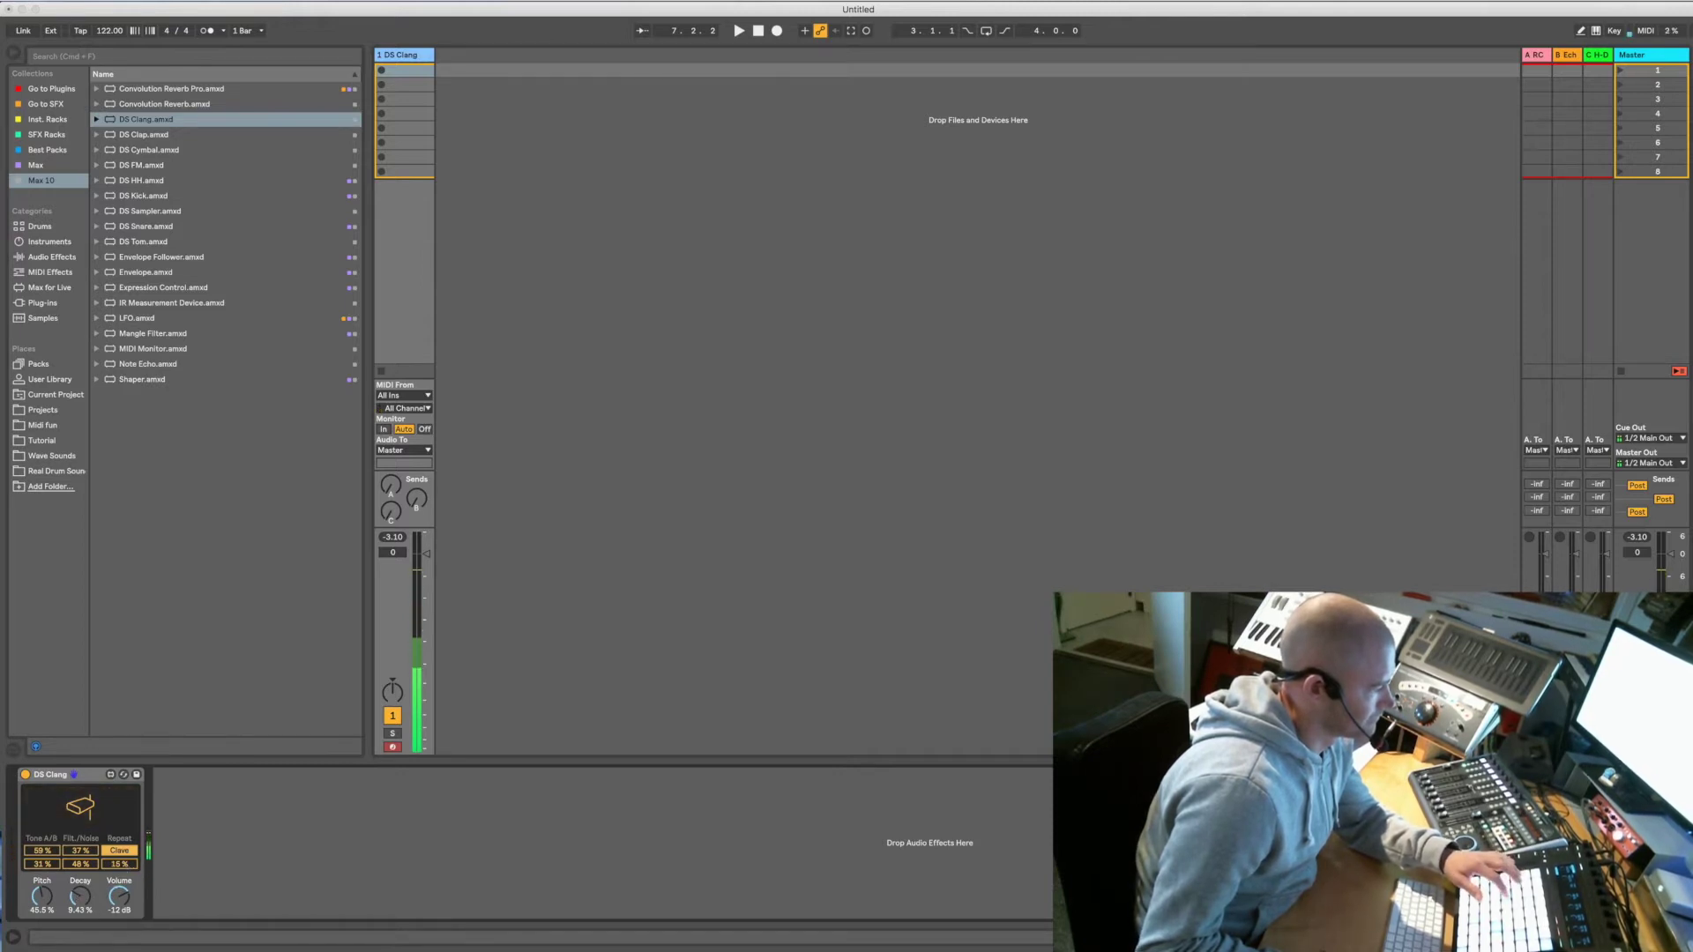
pyautogui.moveTo(81, 896); pyautogui.dragTo(80, 872)
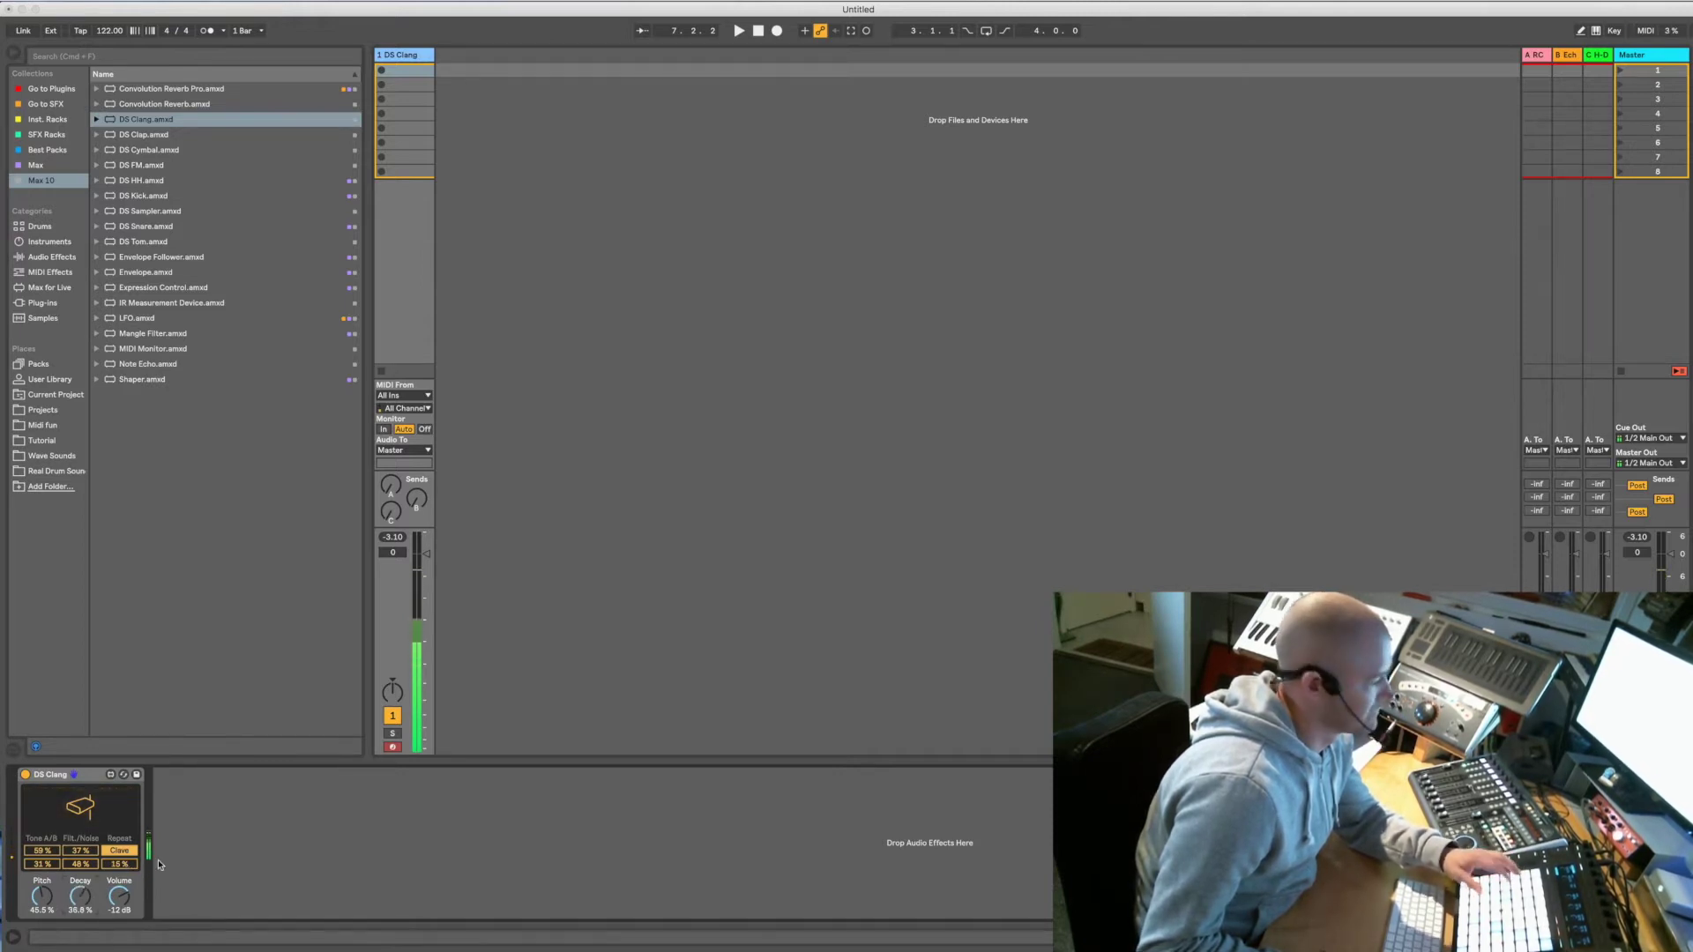
# Replace DS Clang with DS Clap, setting Sloppy to 0 %, Tail 96 %, Spread 30 %, Tone 1 % and Decay 17.4 %
pyautogui.click(62, 777)
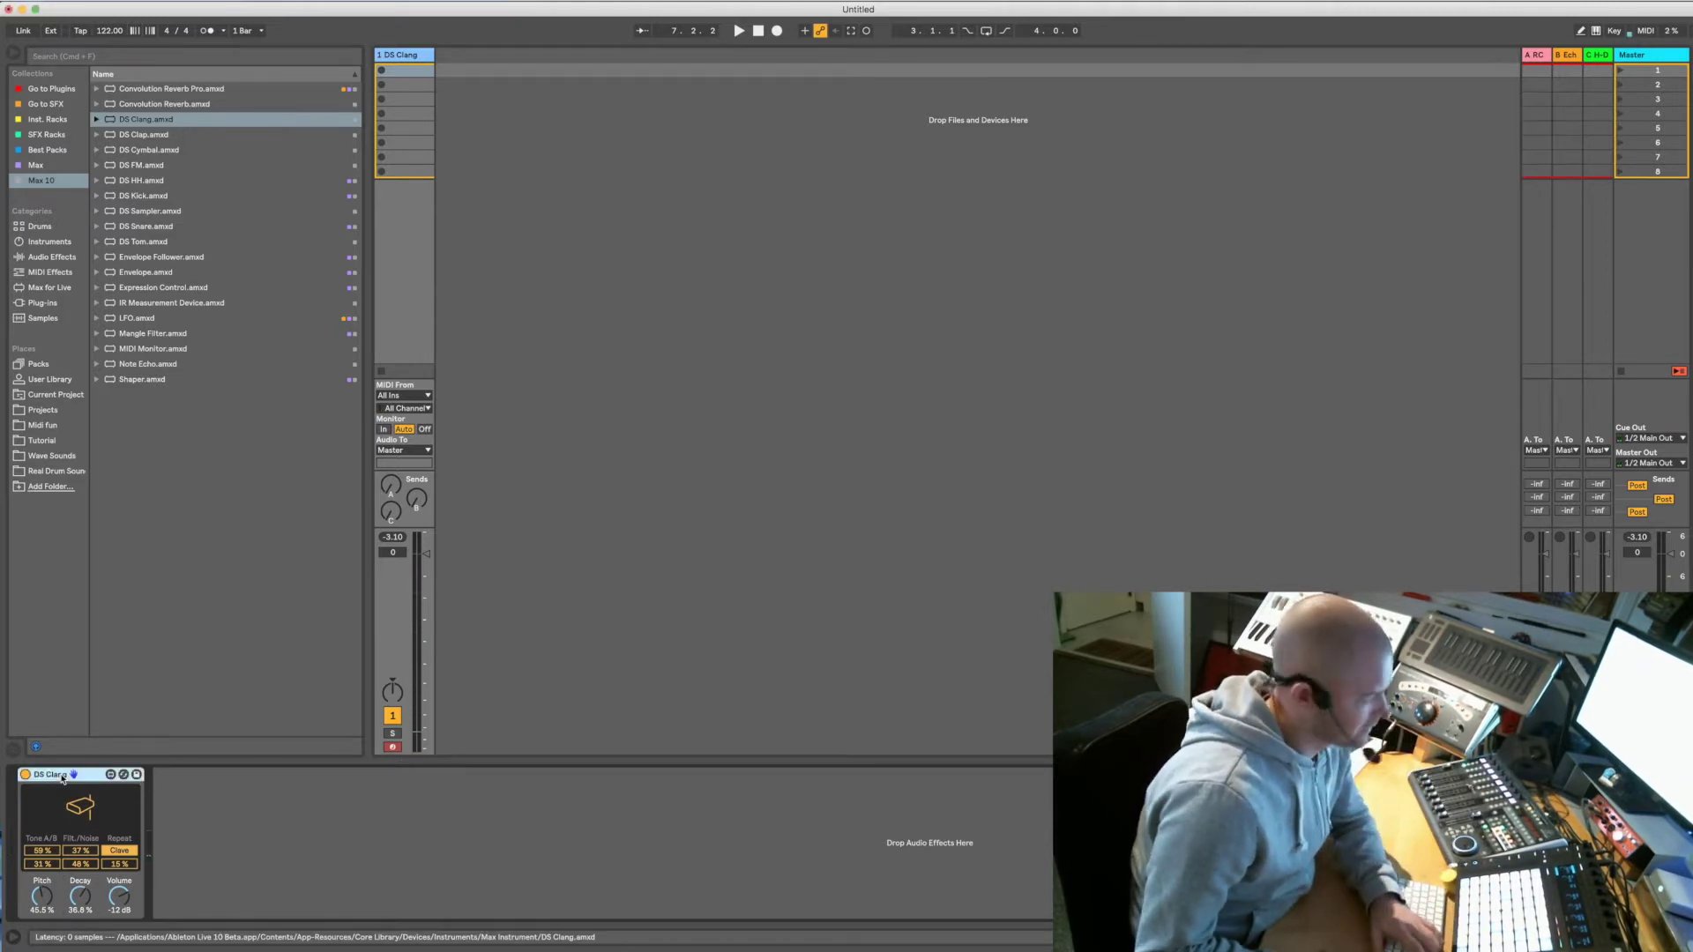
pyautogui.press('Delete')
pyautogui.moveTo(143, 135); pyautogui.dragTo(402, 115)
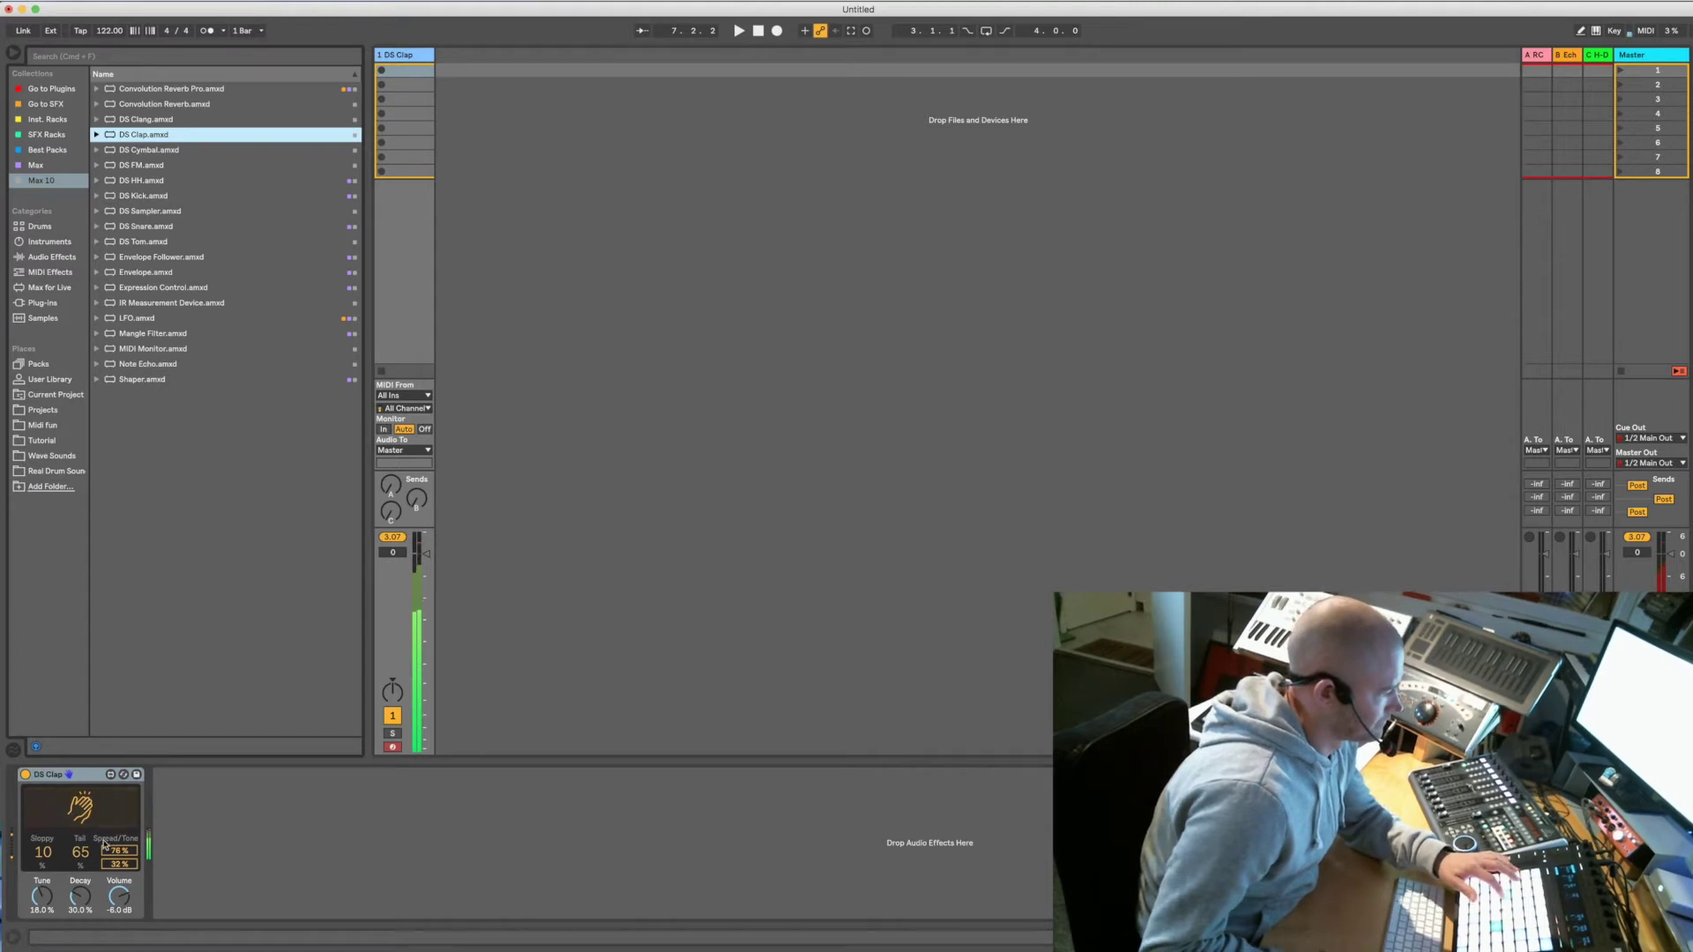
pyautogui.moveTo(80, 852); pyautogui.dragTo(80, 909)
pyautogui.moveTo(119, 853); pyautogui.dragTo(121, 890)
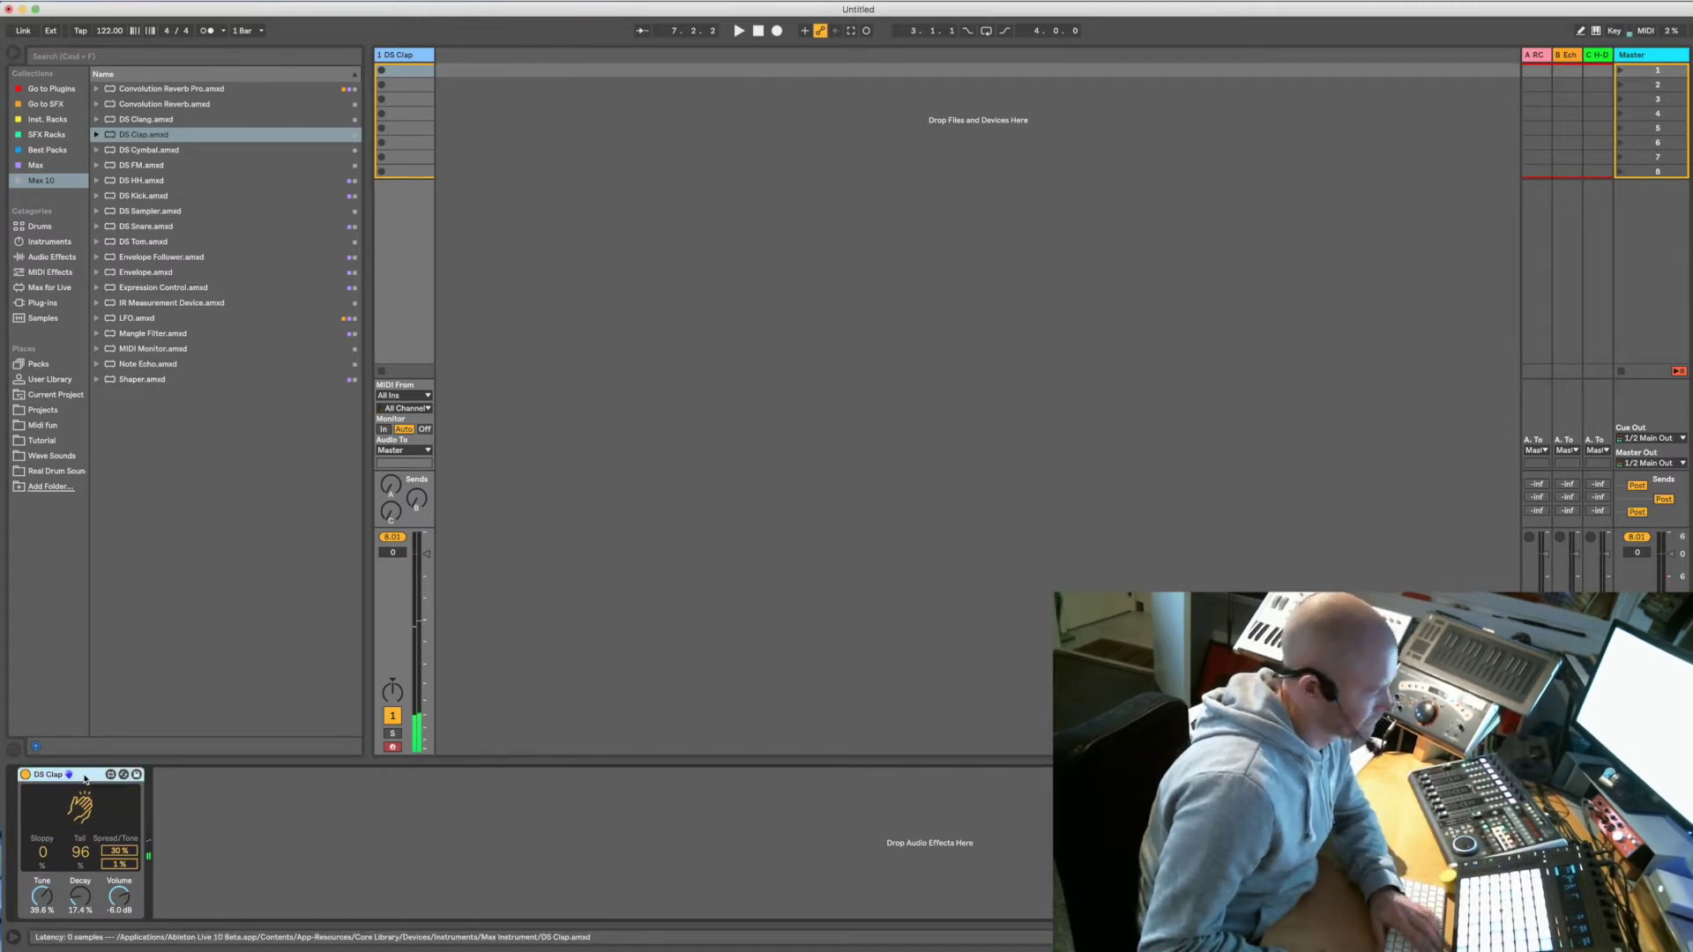
# Delete DS Clap from the MIDI track and load DS Cymbal in its place
pyautogui.press('Delete')
pyautogui.click(146, 150)
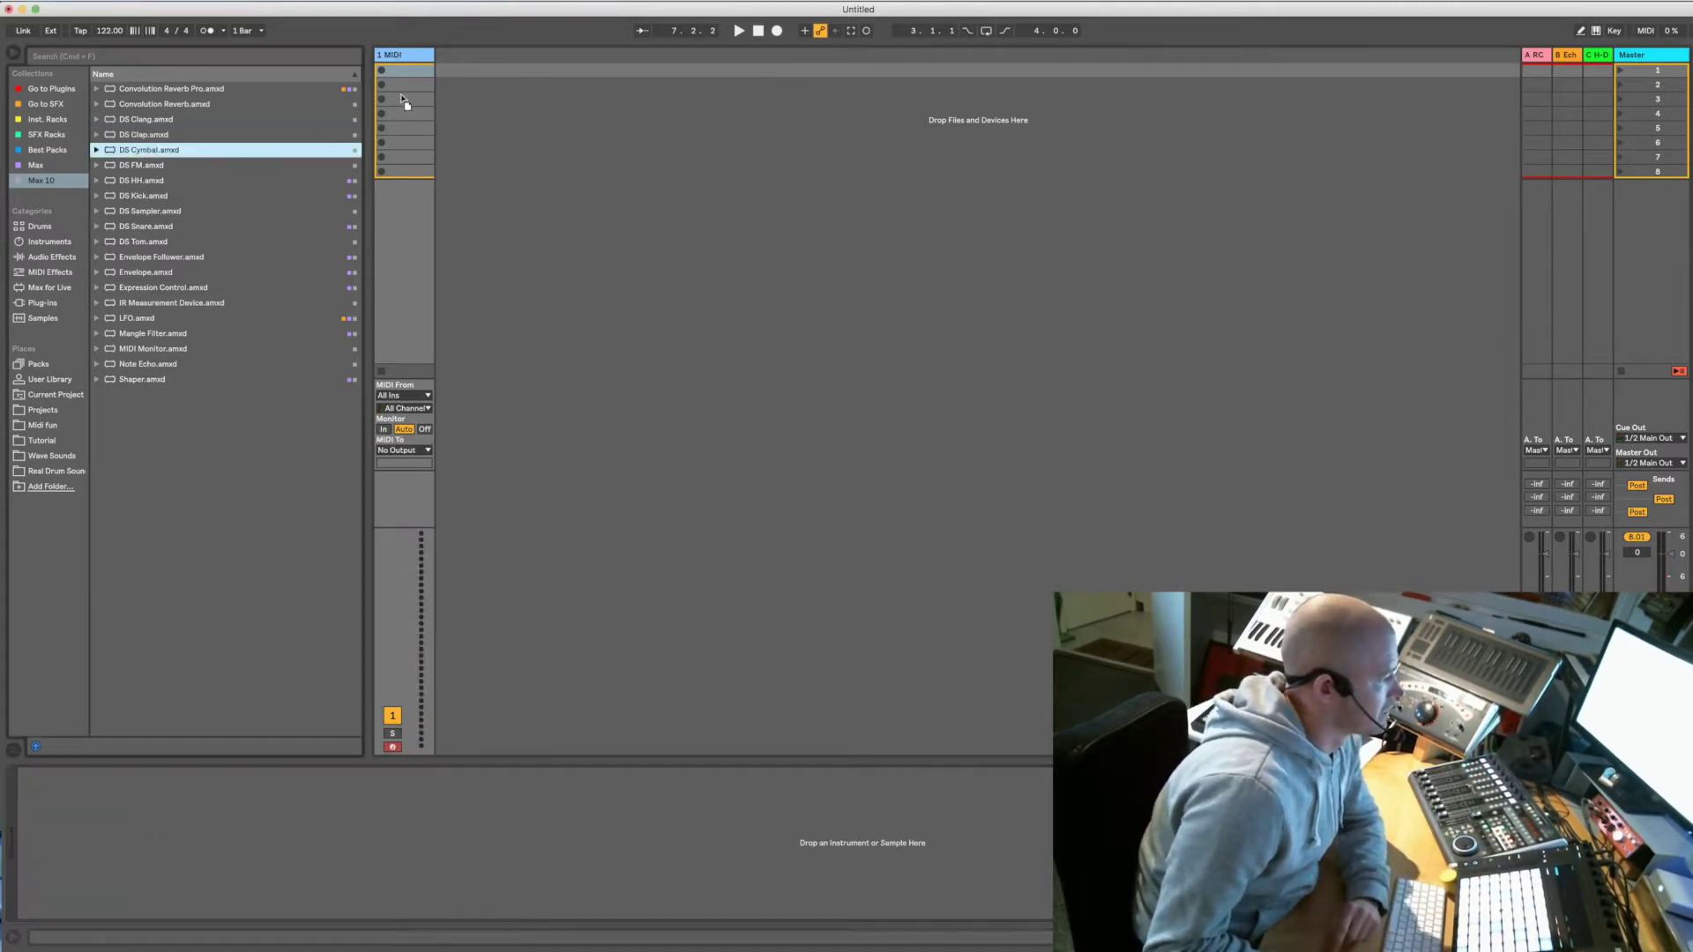
pyautogui.moveTo(401, 85); pyautogui.dragTo(401, 86)
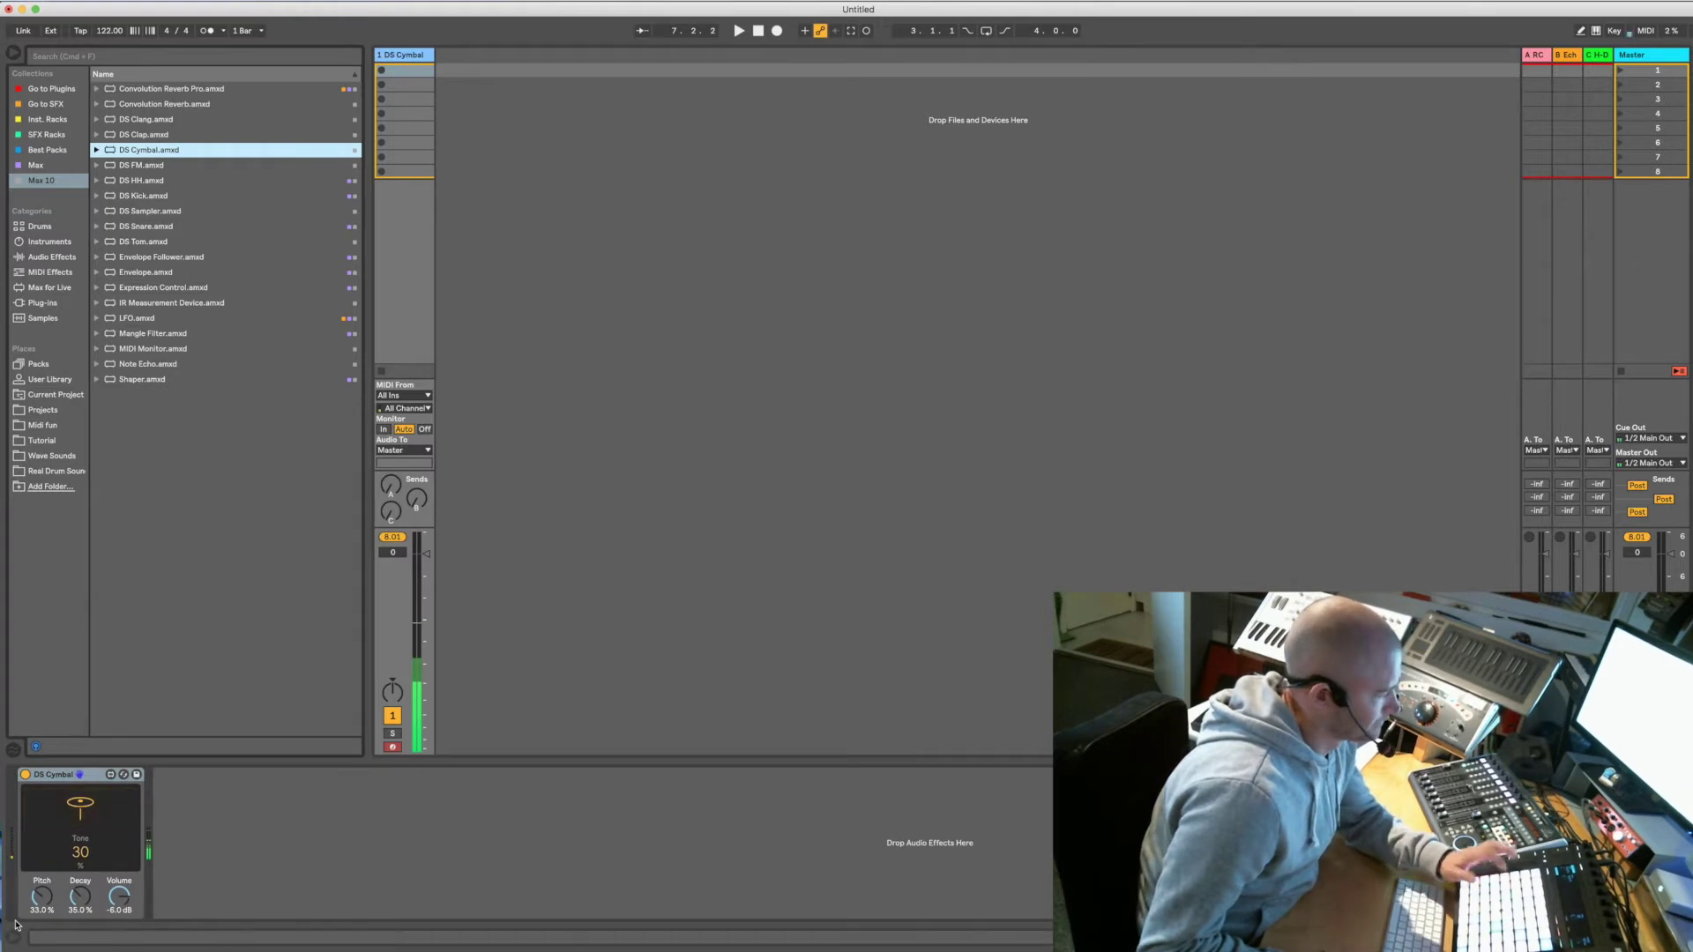
# Set DS Cymbal's Tone to 98 %, Pitch to 18.8 % and Decay to 2.72 %
pyautogui.click(81, 833)
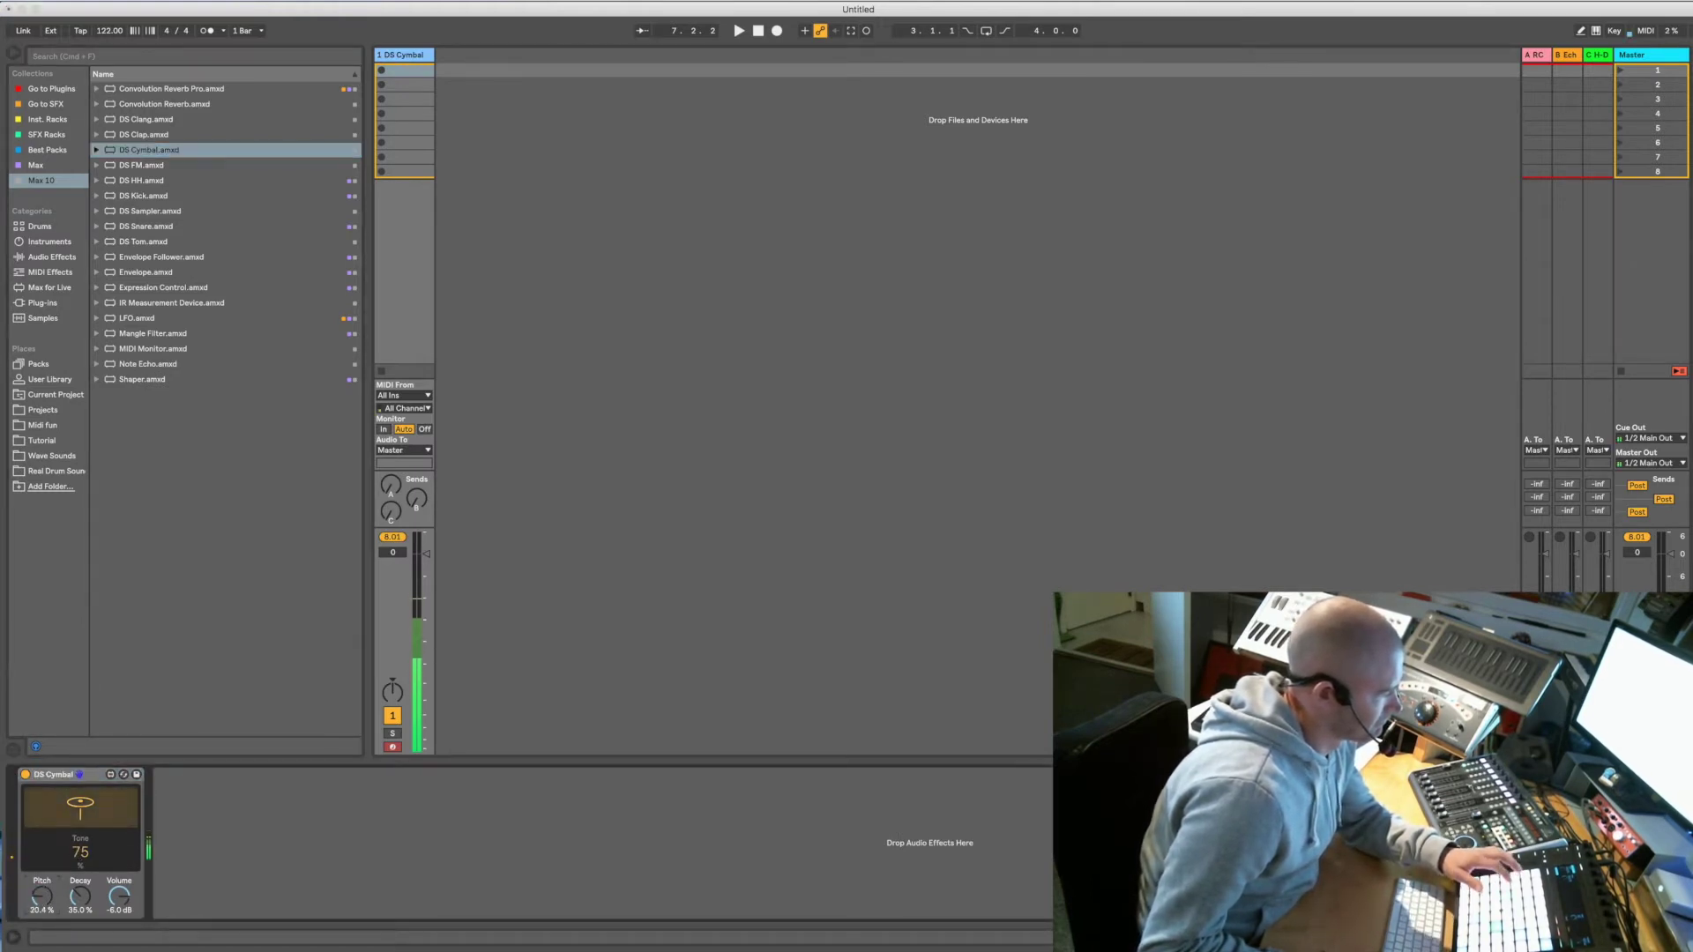
pyautogui.moveTo(42, 897); pyautogui.dragTo(41, 900)
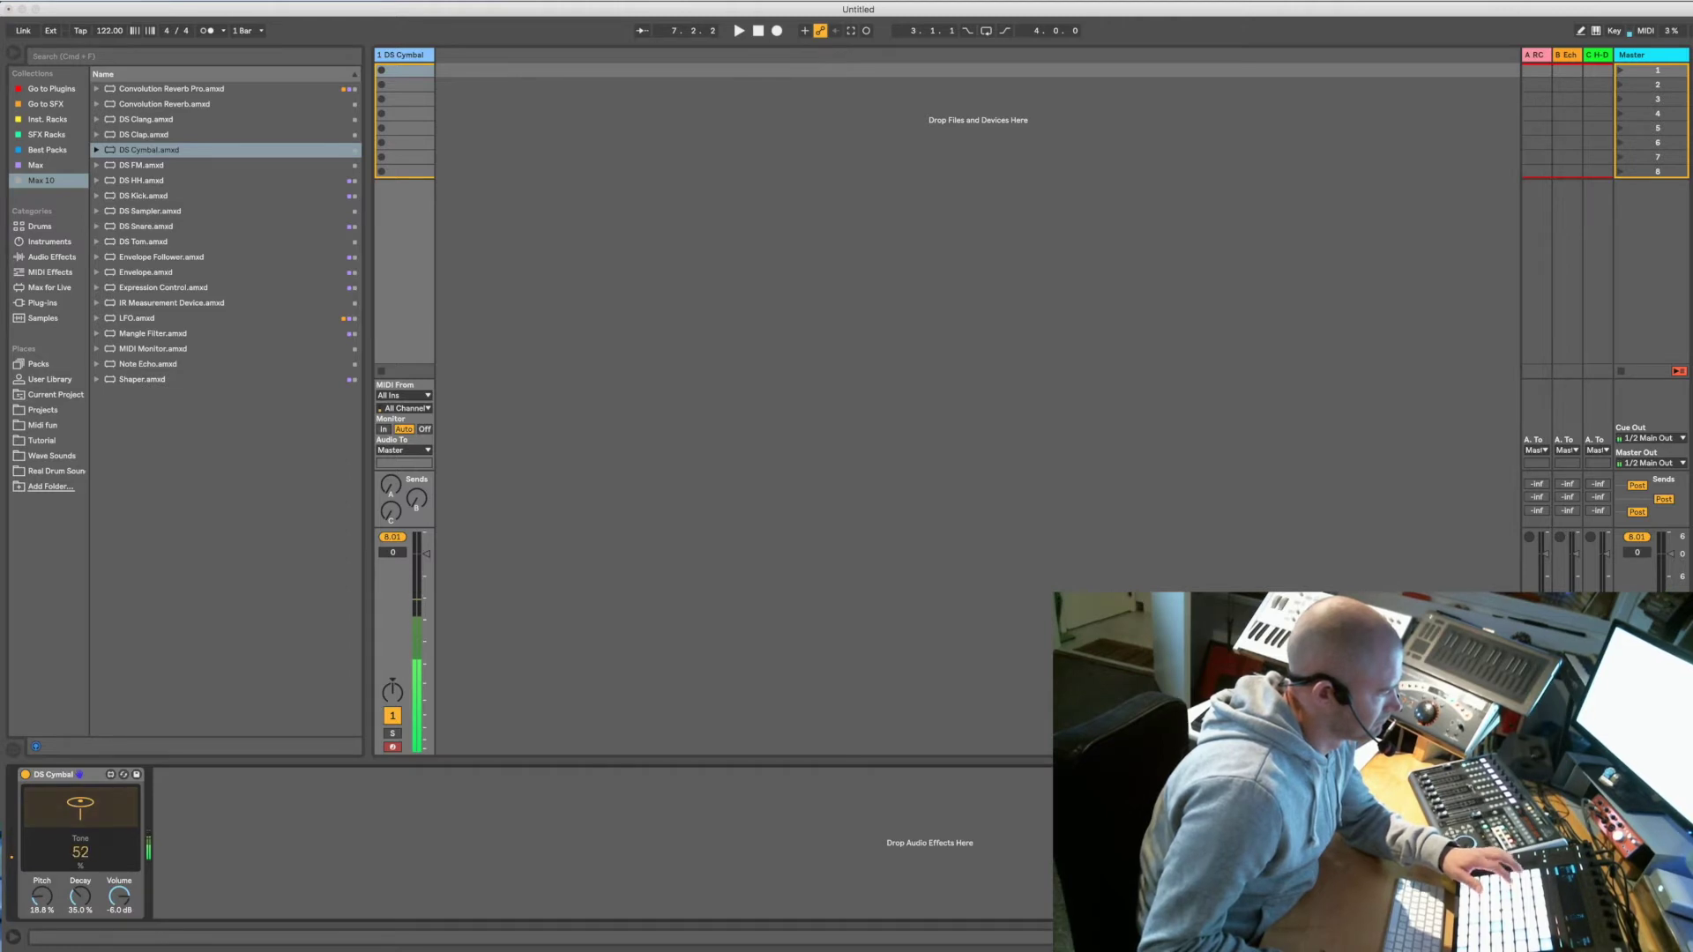
pyautogui.moveTo(80, 901); pyautogui.dragTo(80, 936)
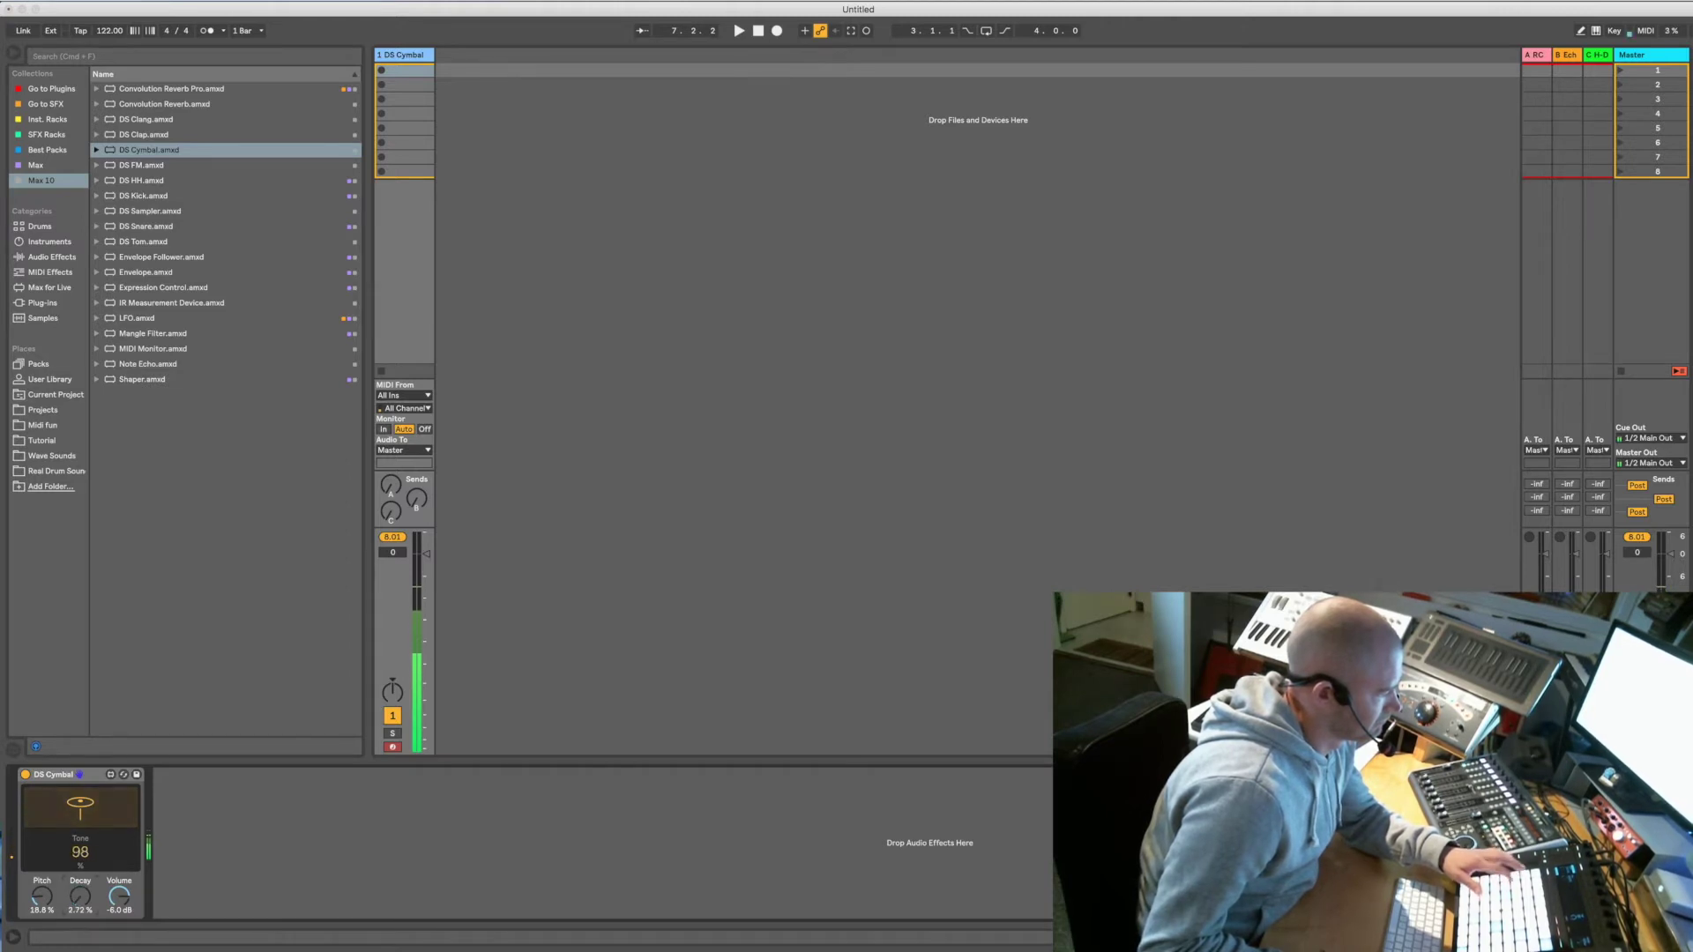
# Replace DS Cymbal with DS FM, setting Tone to 4 %, Feedback 49 %, Amount 15 %, Mod 37 % and Pitch 52
pyautogui.click(69, 775)
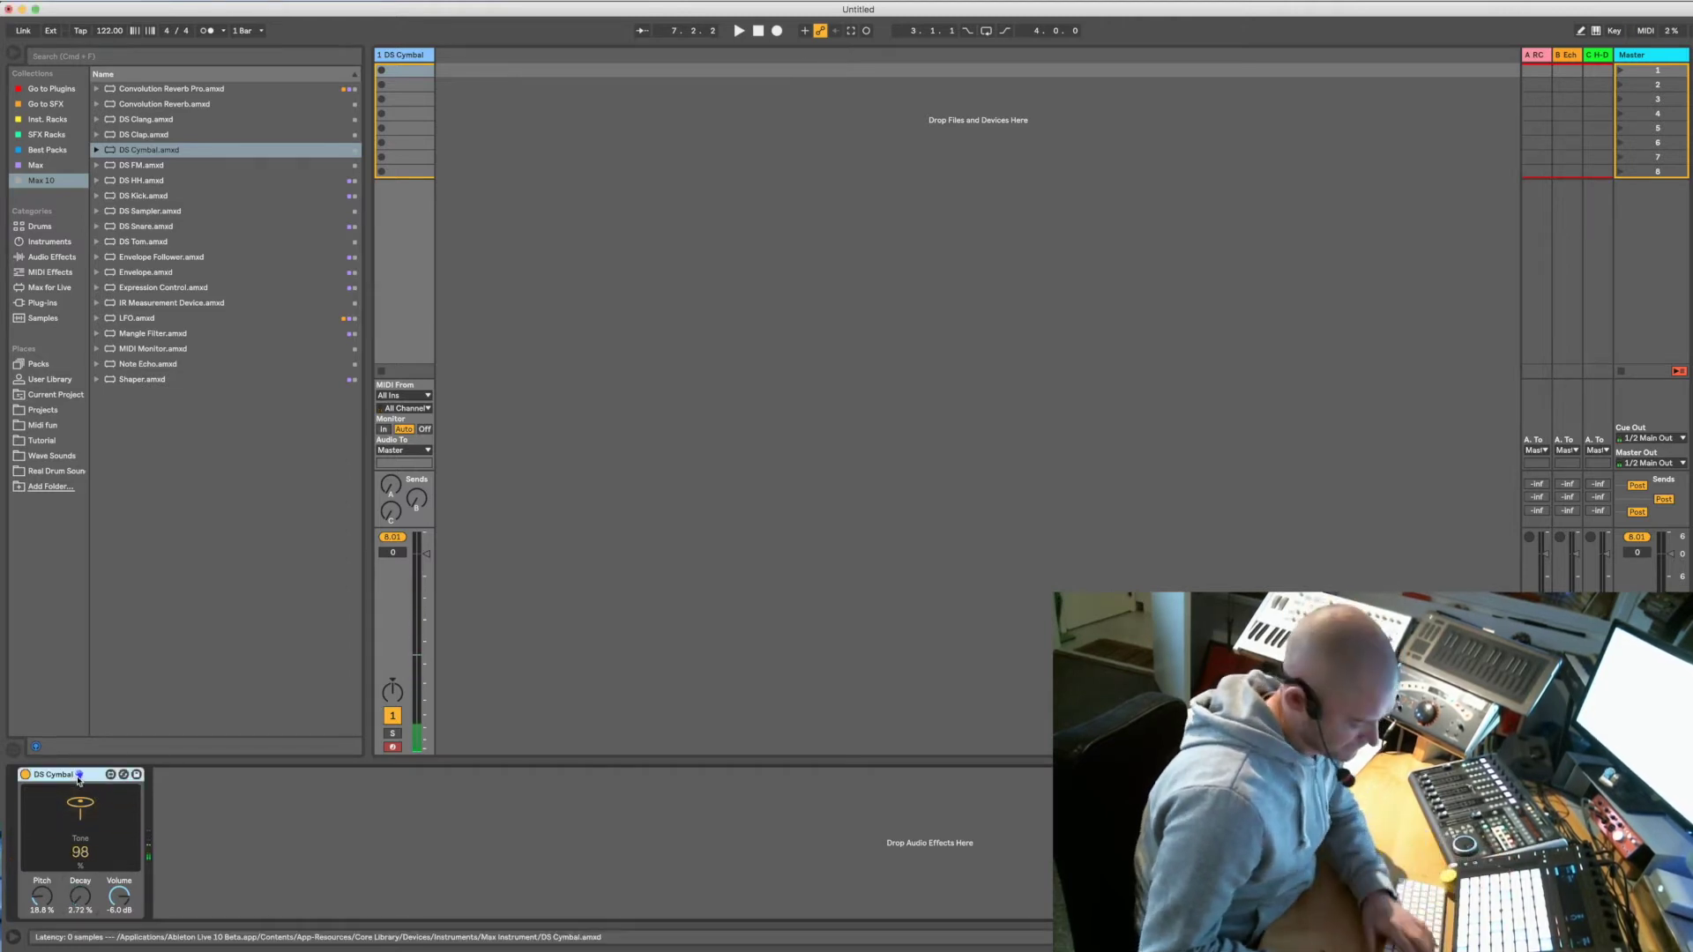
pyautogui.press('Delete')
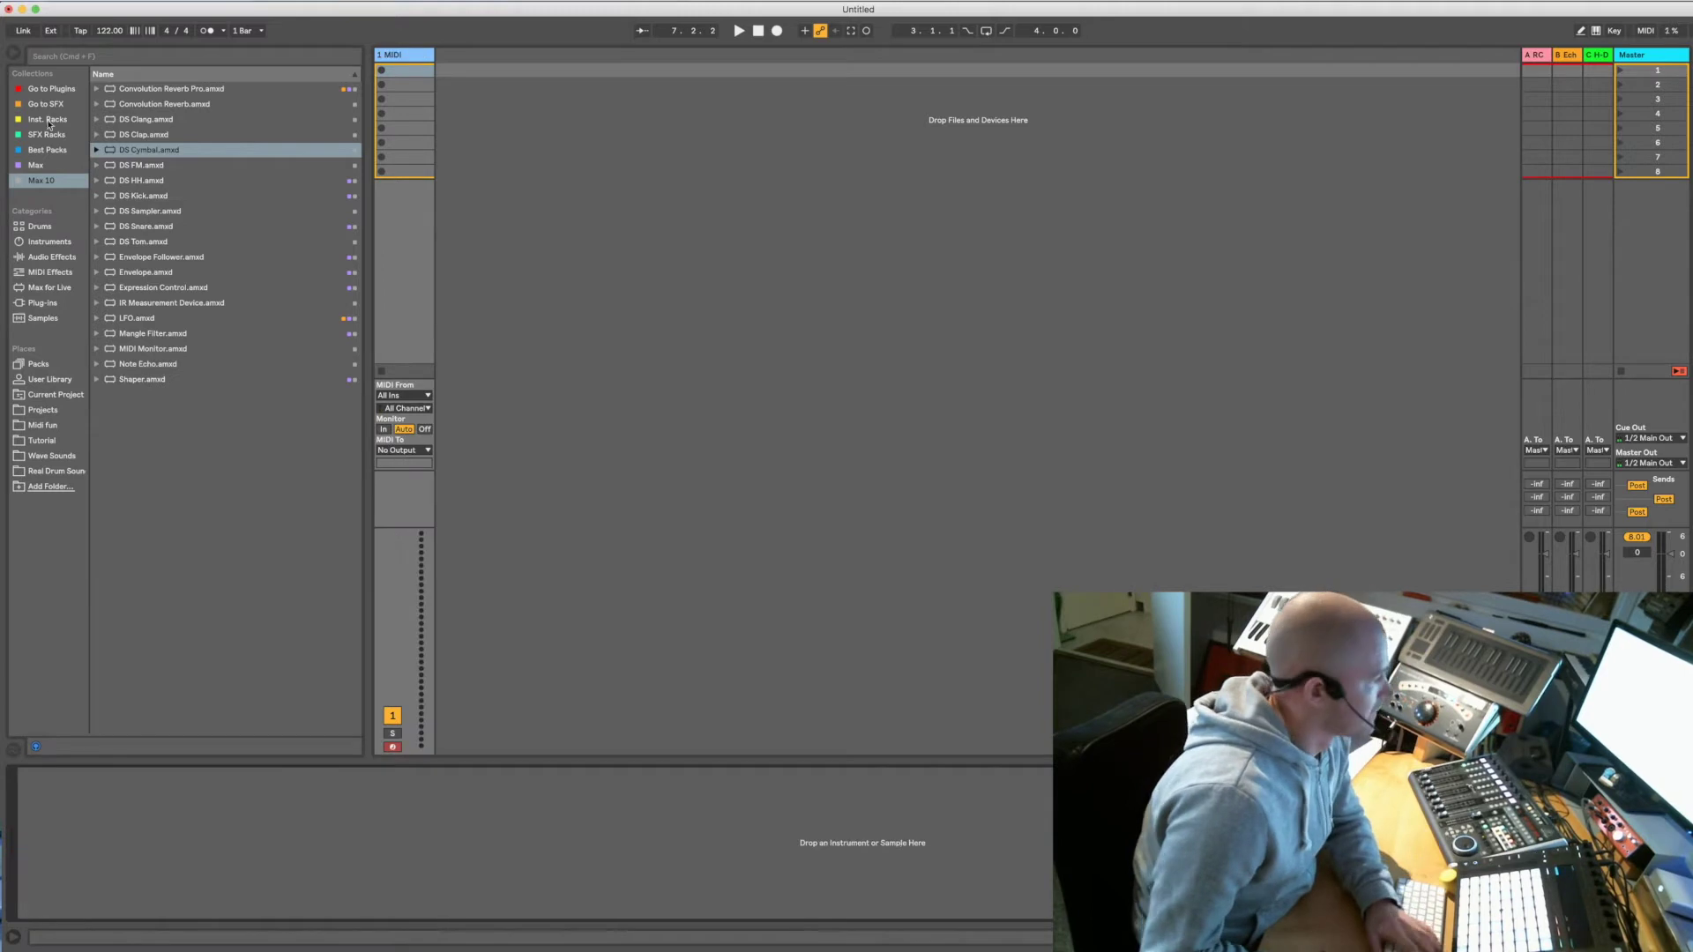
pyautogui.click(133, 165)
pyautogui.press('Return')
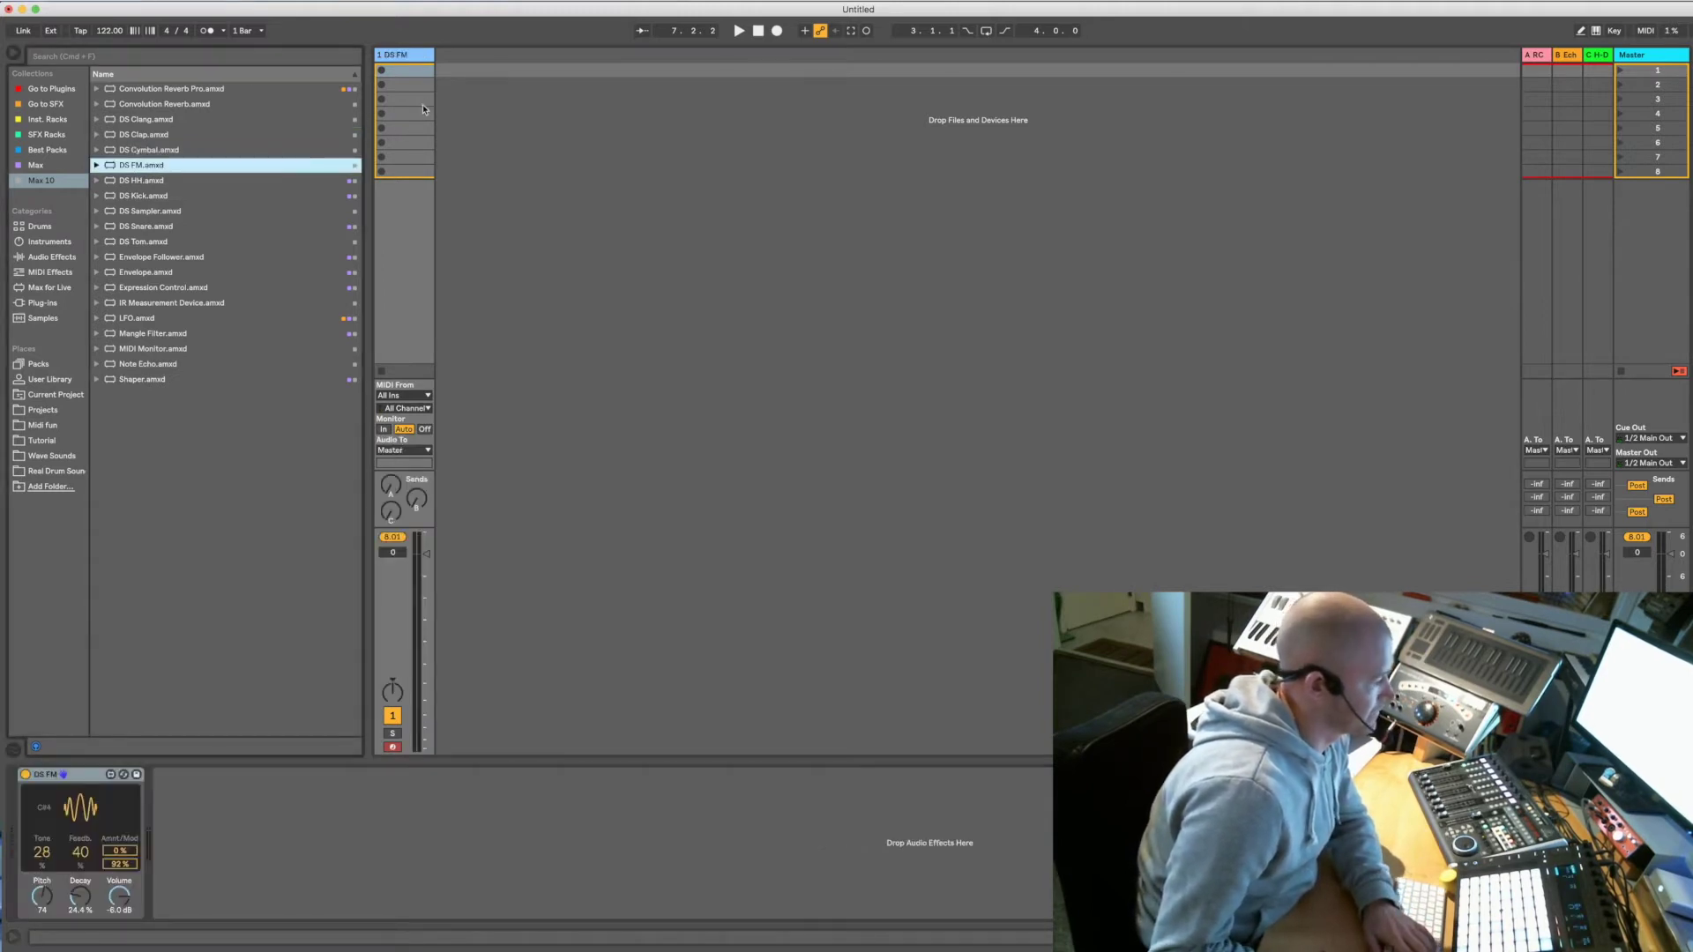
pyautogui.moveTo(42, 853); pyautogui.dragTo(41, 860)
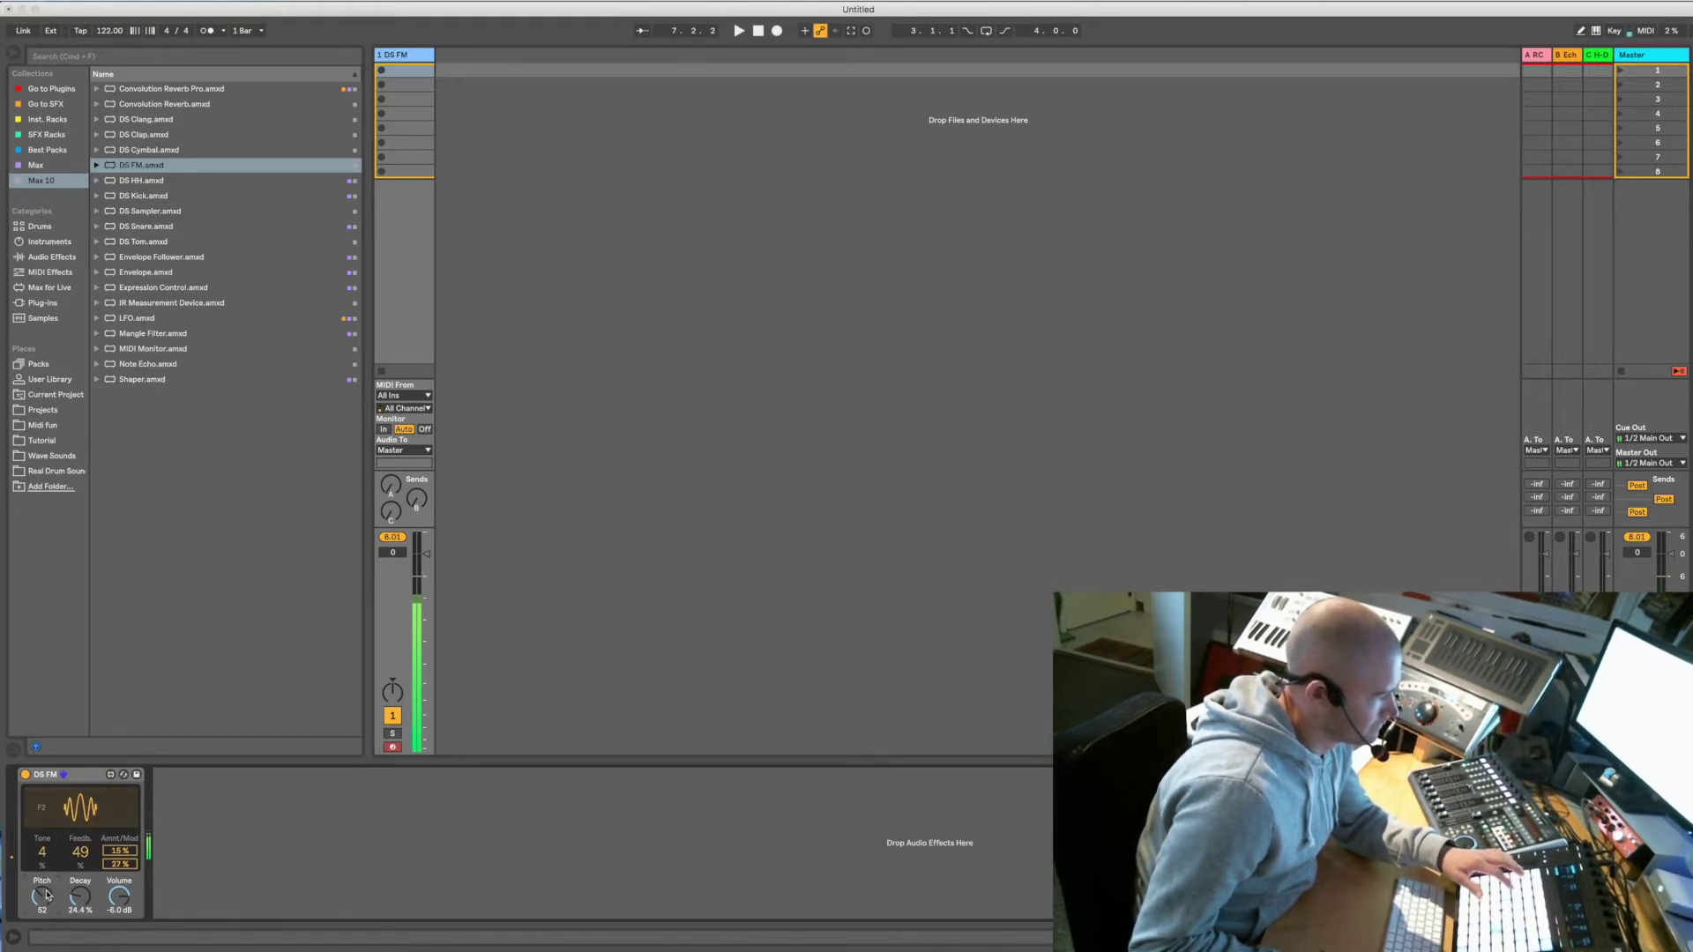
# Lower DS FM's Pitch to 46, Amount to 10 % and Decay to 13.4 %, and delete the device from the track
pyautogui.moveTo(46, 895); pyautogui.dragTo(47, 902)
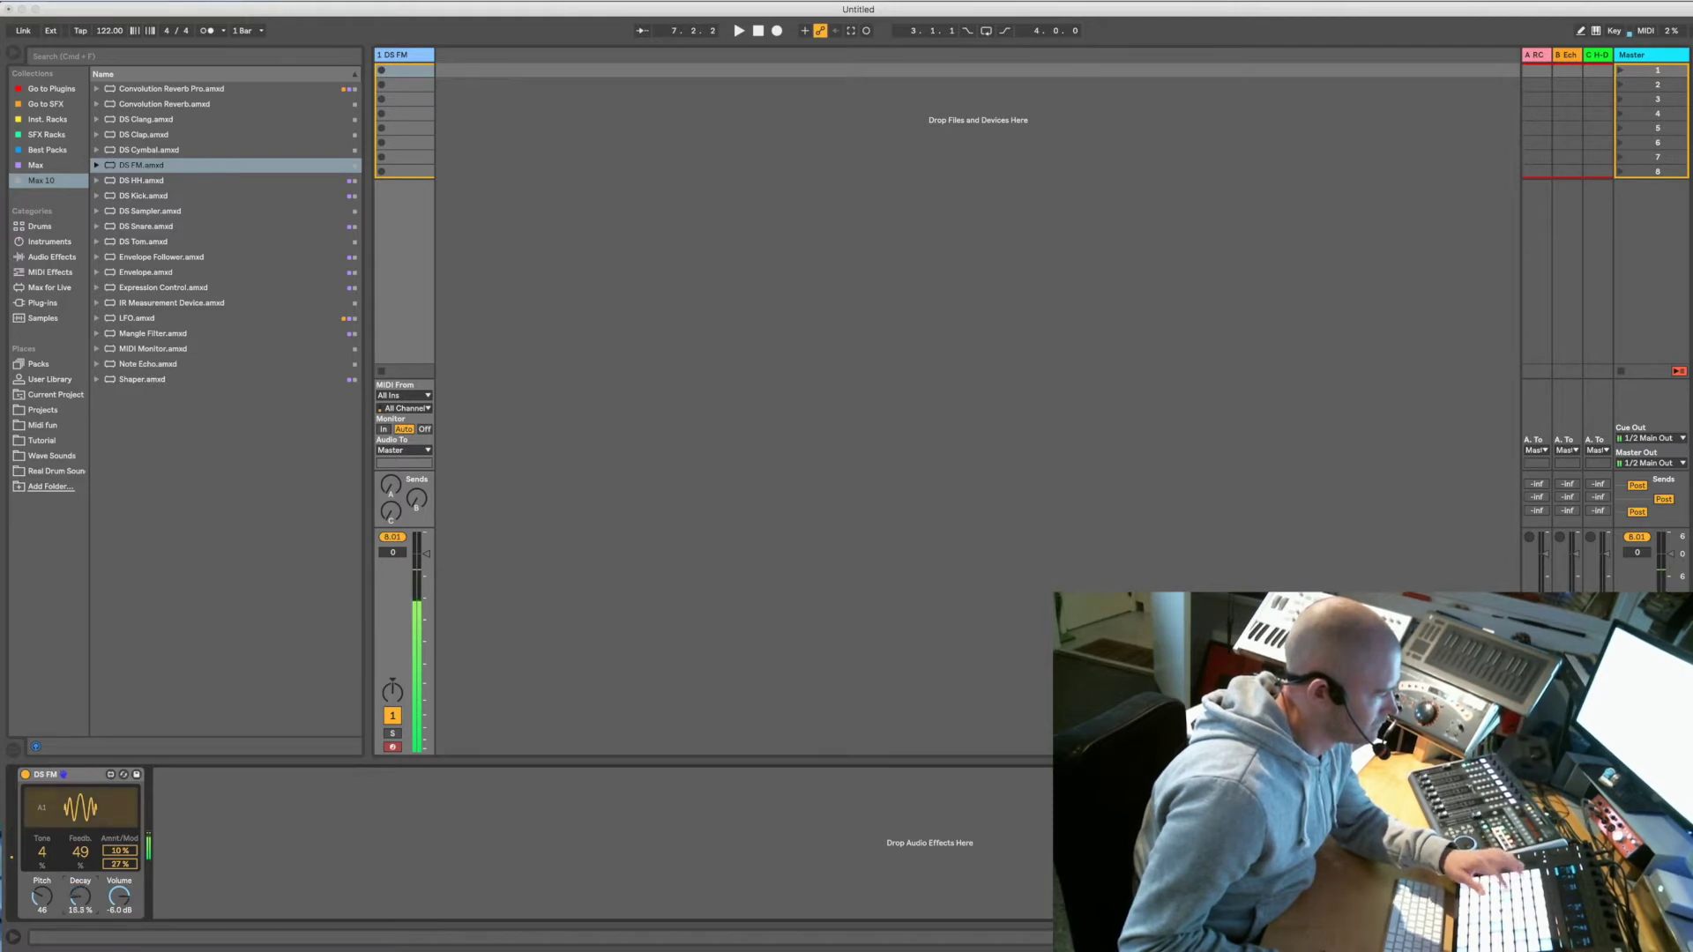
pyautogui.click(76, 781)
pyautogui.press('Delete')
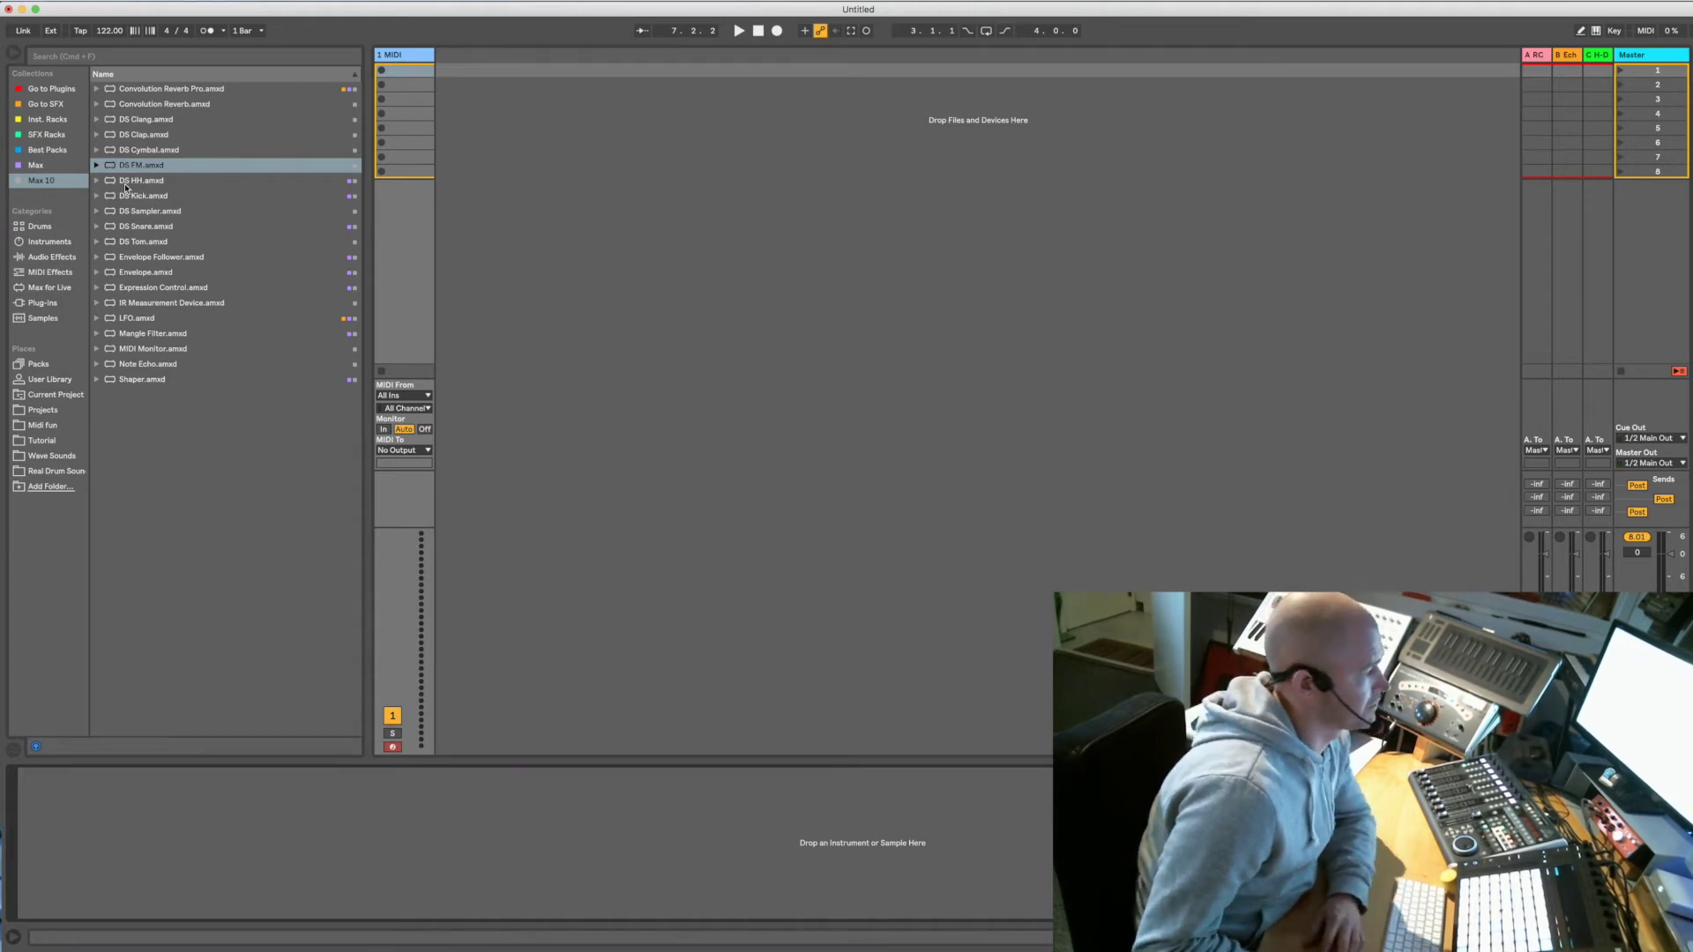
# Load DS HH on the MIDI track and set Decay to 2.75 %, Noise to Pink, Tone to 22 % and Slope to 24
pyautogui.moveTo(125, 181); pyautogui.dragTo(415, 158)
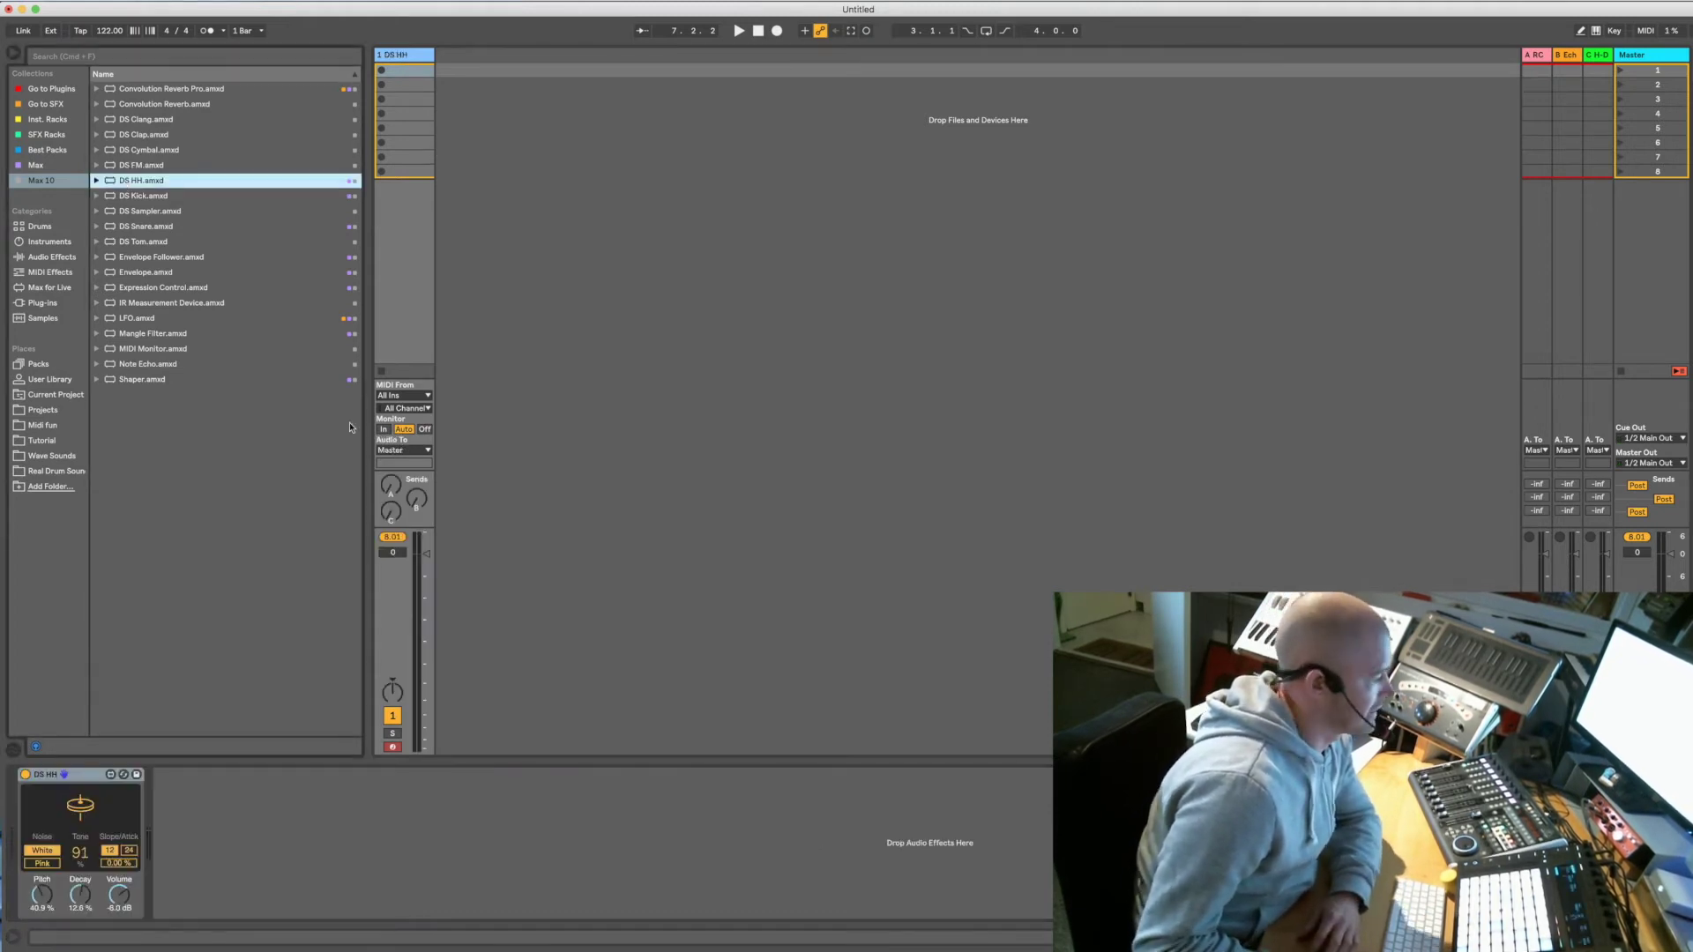
pyautogui.moveTo(82, 896); pyautogui.dragTo(82, 936)
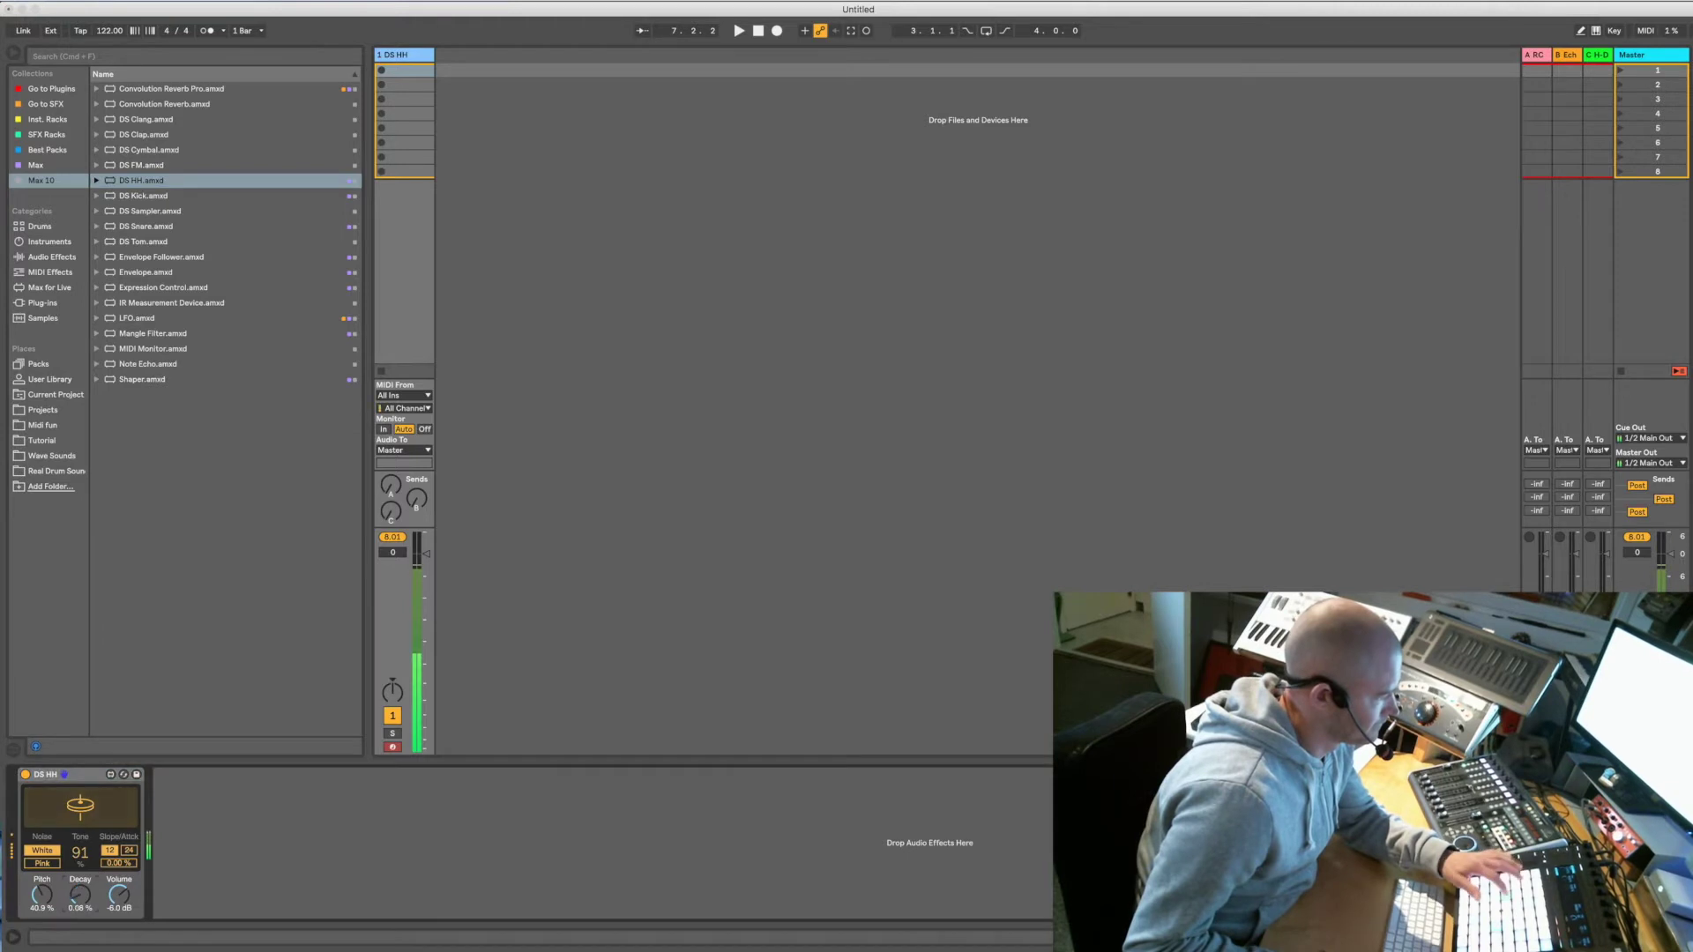
pyautogui.click(41, 864)
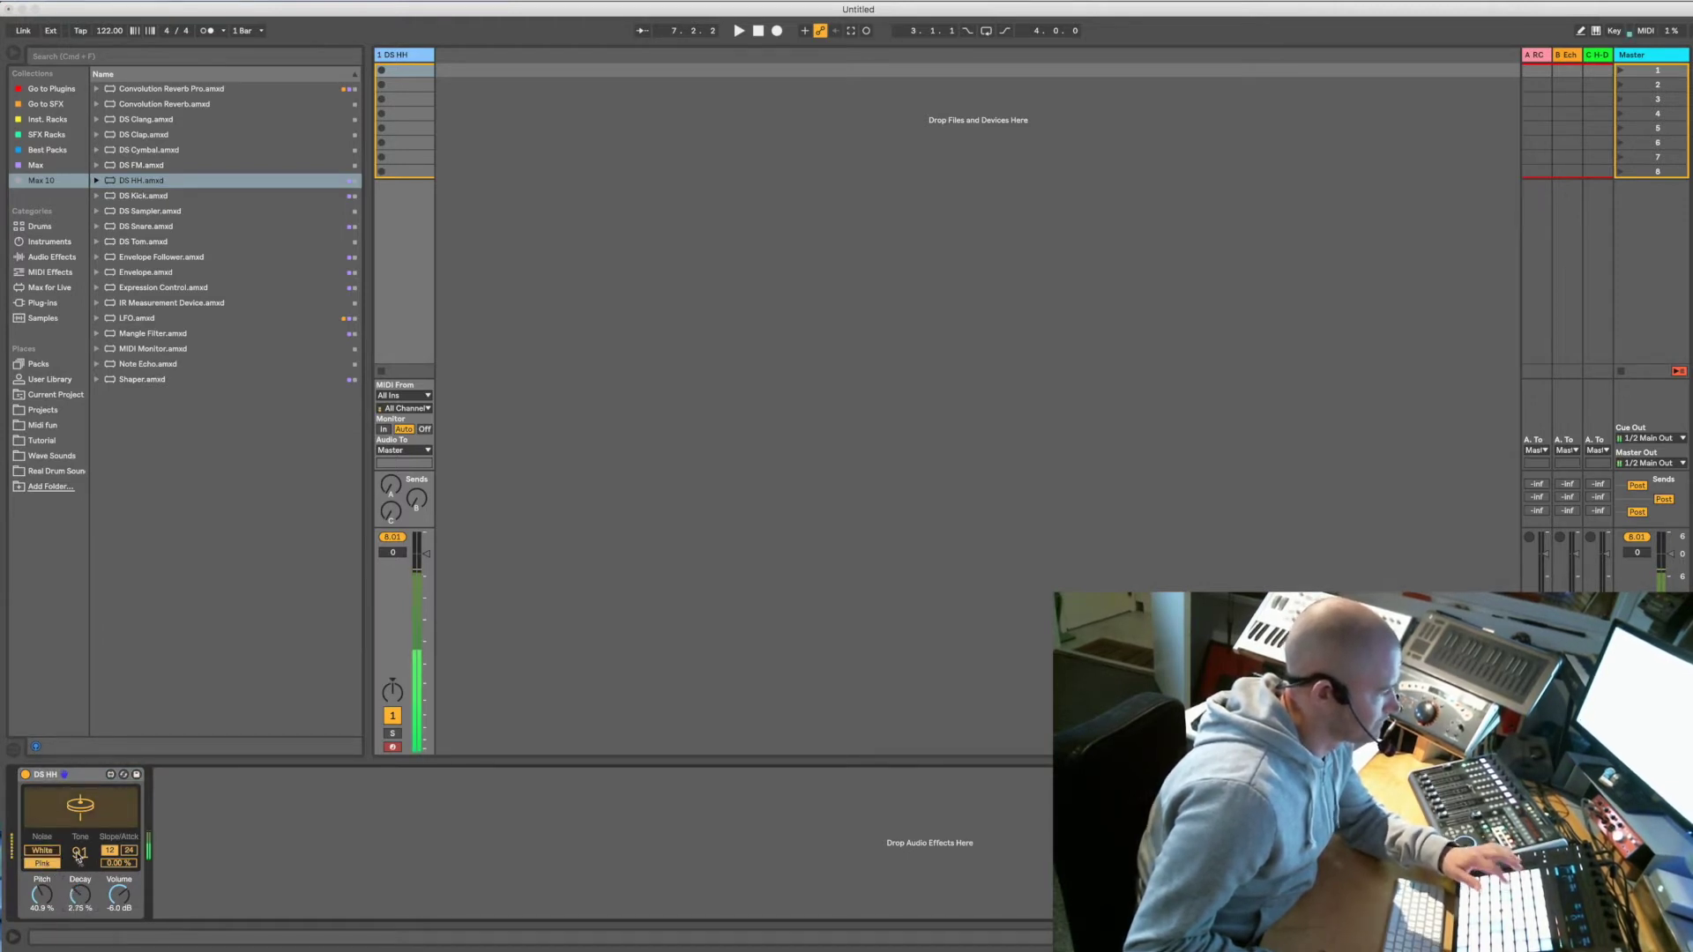
pyautogui.moveTo(79, 854); pyautogui.dragTo(127, 847)
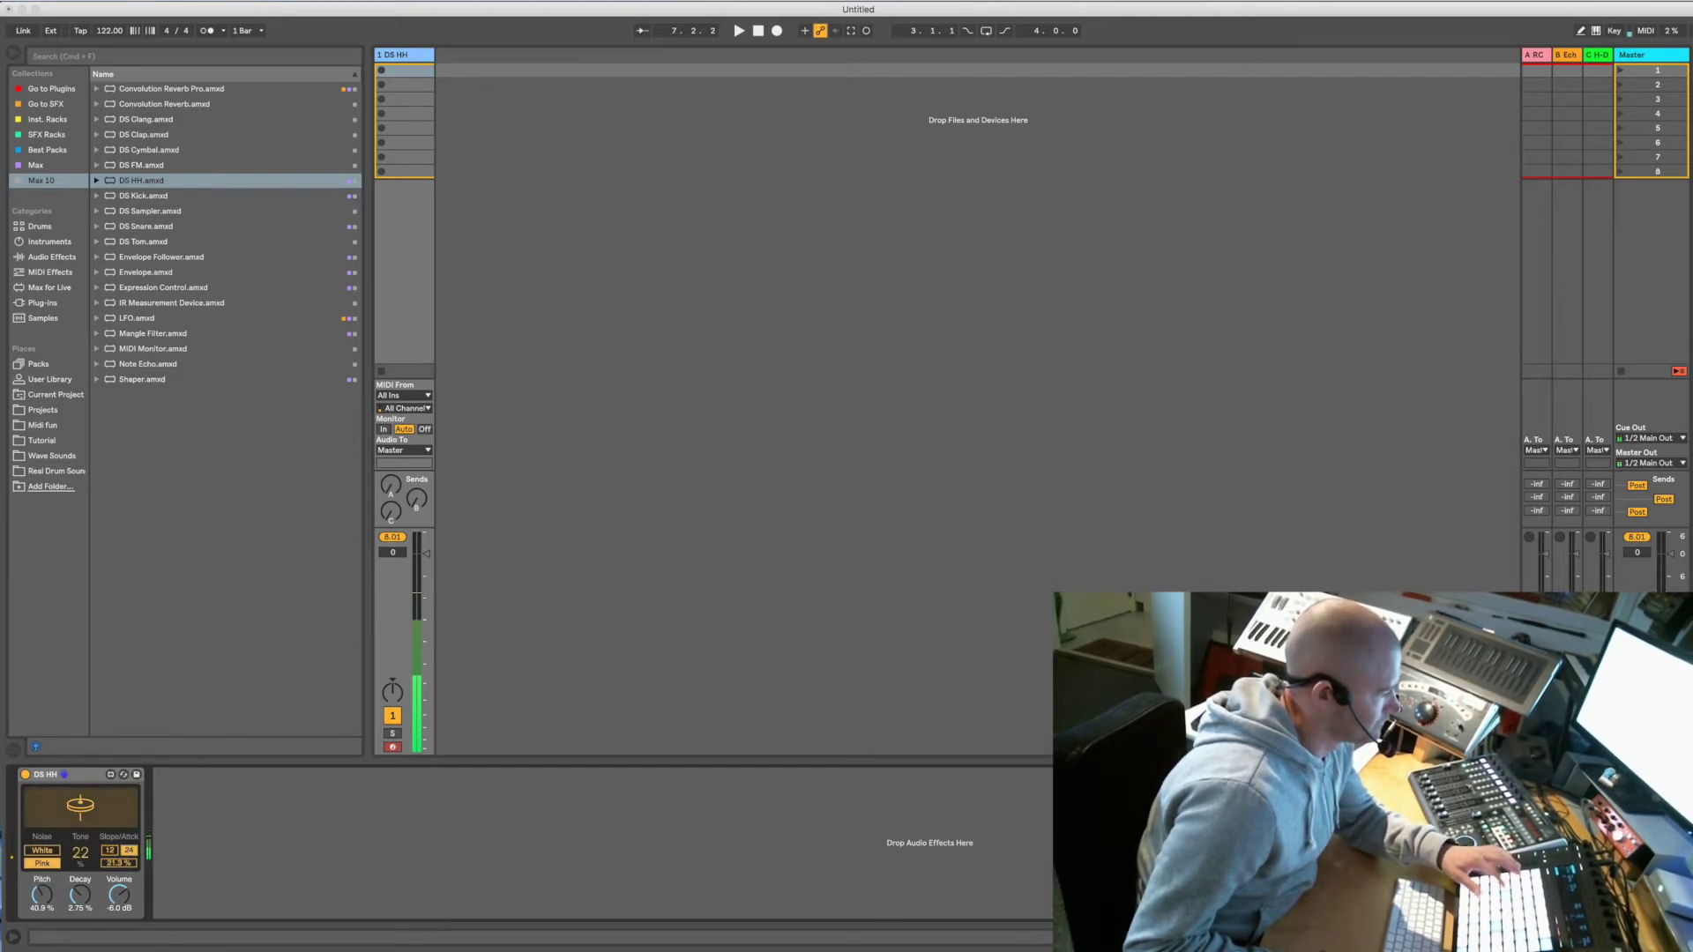
# Set DS HH's Slope to 12, Noise to White, Pitch to 70.1 %, Decay to 1.87 % and the percentage below Slope to 0 %
pyautogui.moveTo(42, 895); pyautogui.dragTo(41, 894)
pyautogui.moveTo(80, 895); pyautogui.dragTo(81, 917)
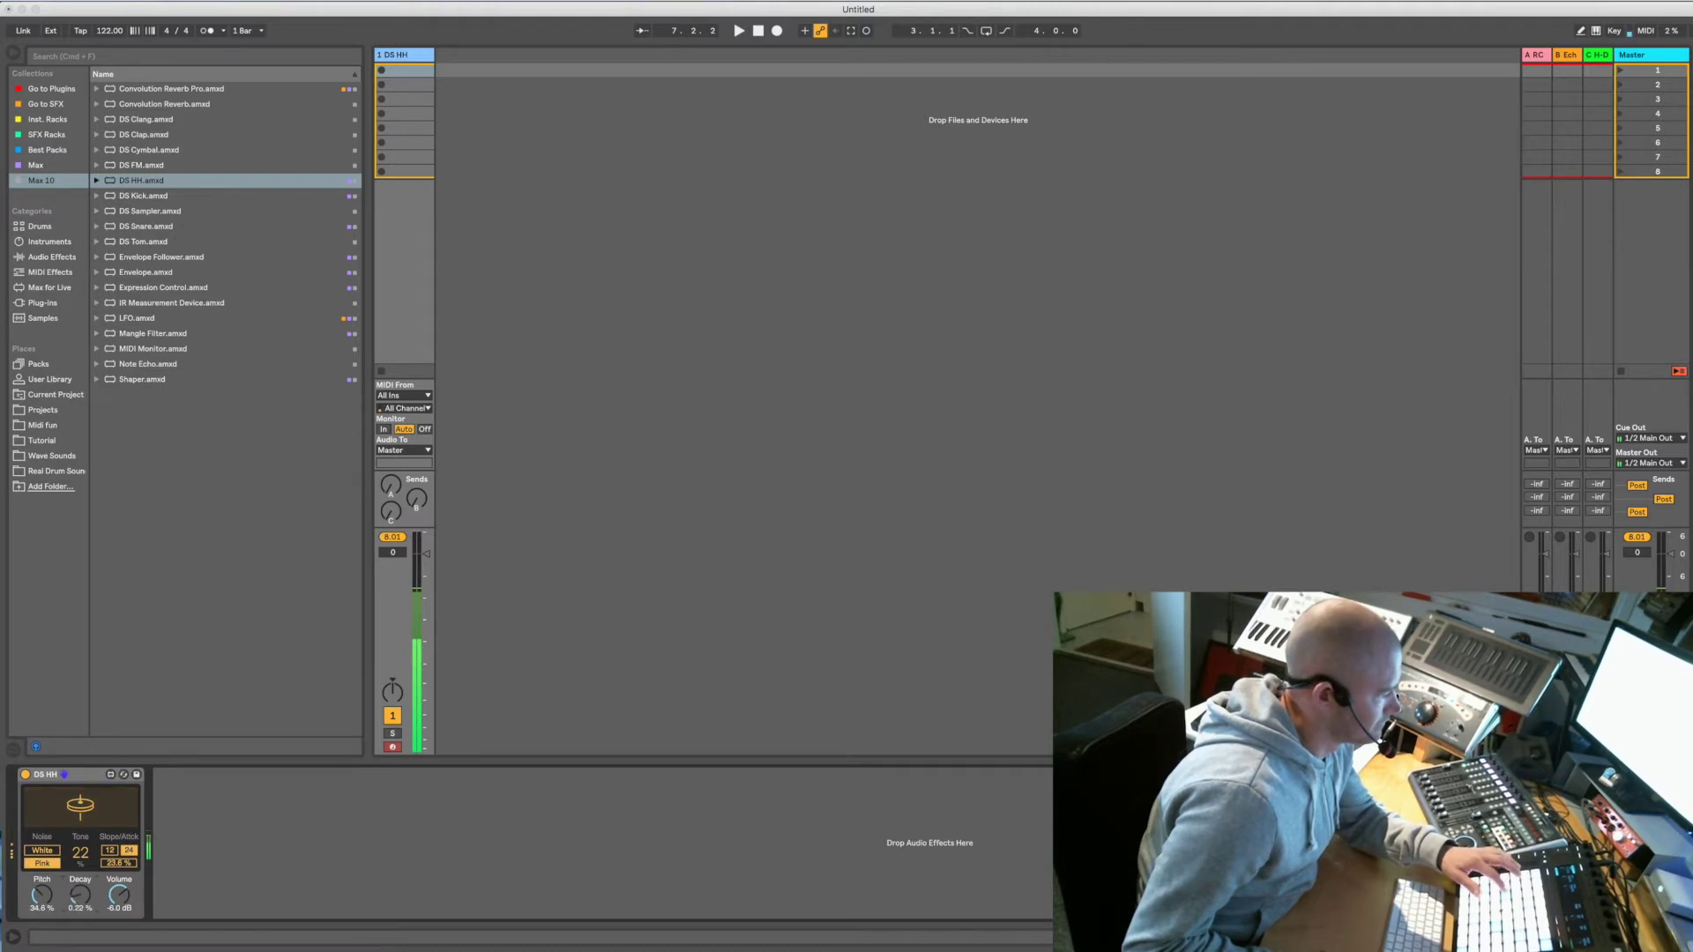
pyautogui.click(111, 851)
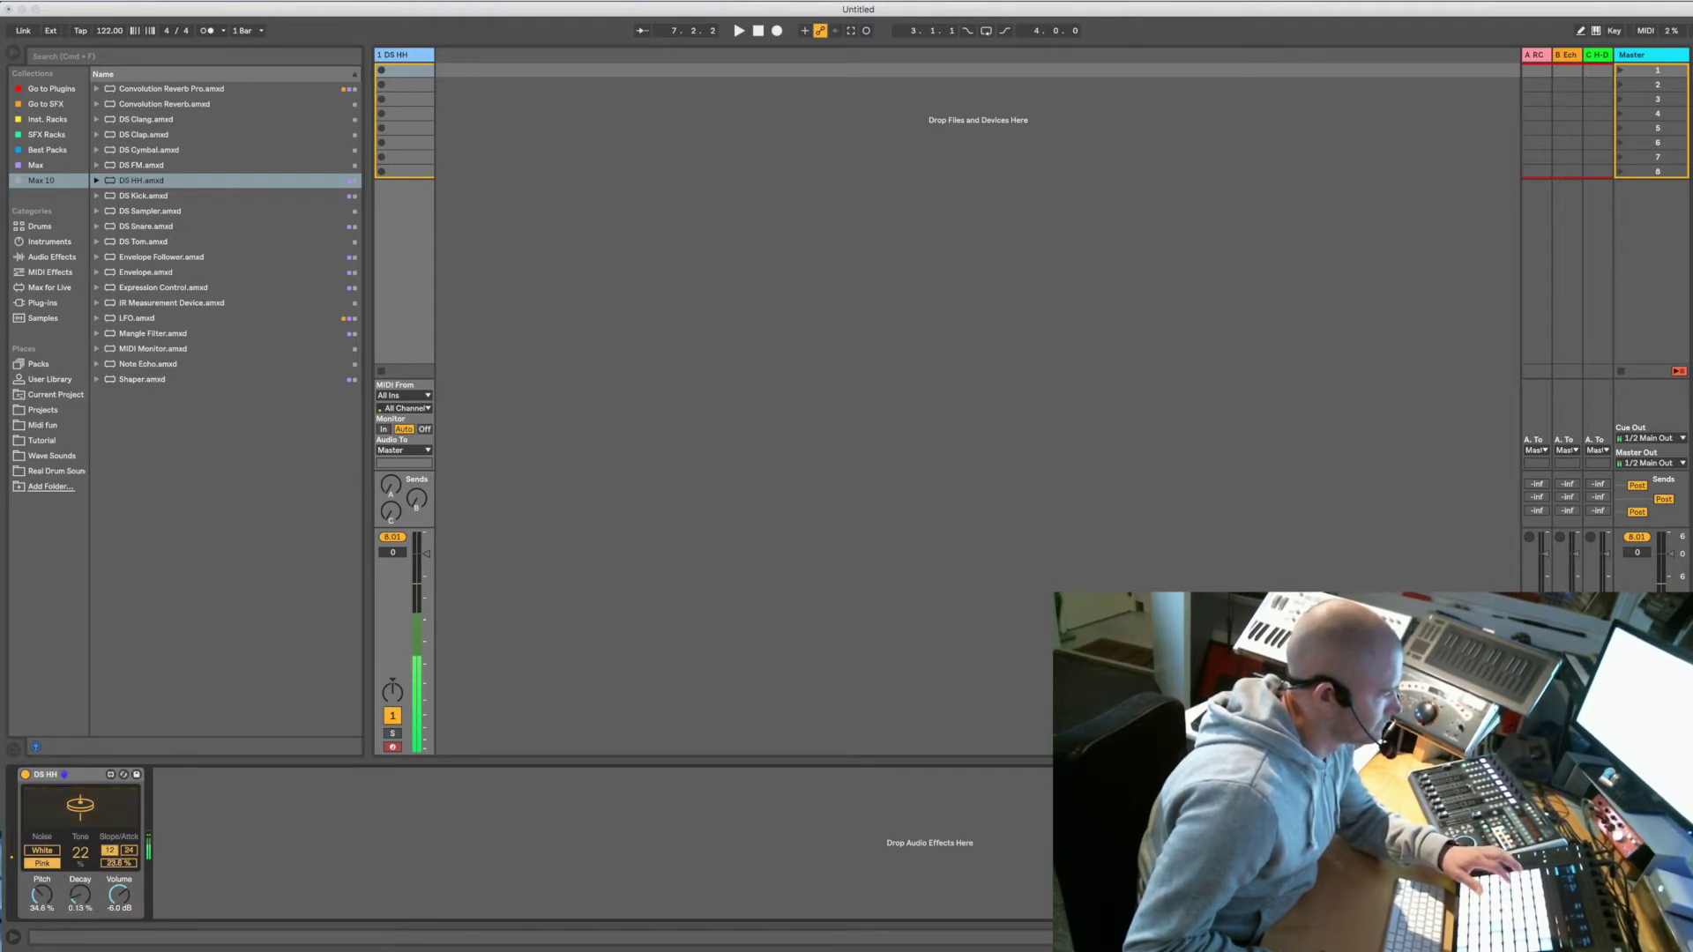
pyautogui.moveTo(81, 895); pyautogui.dragTo(45, 860)
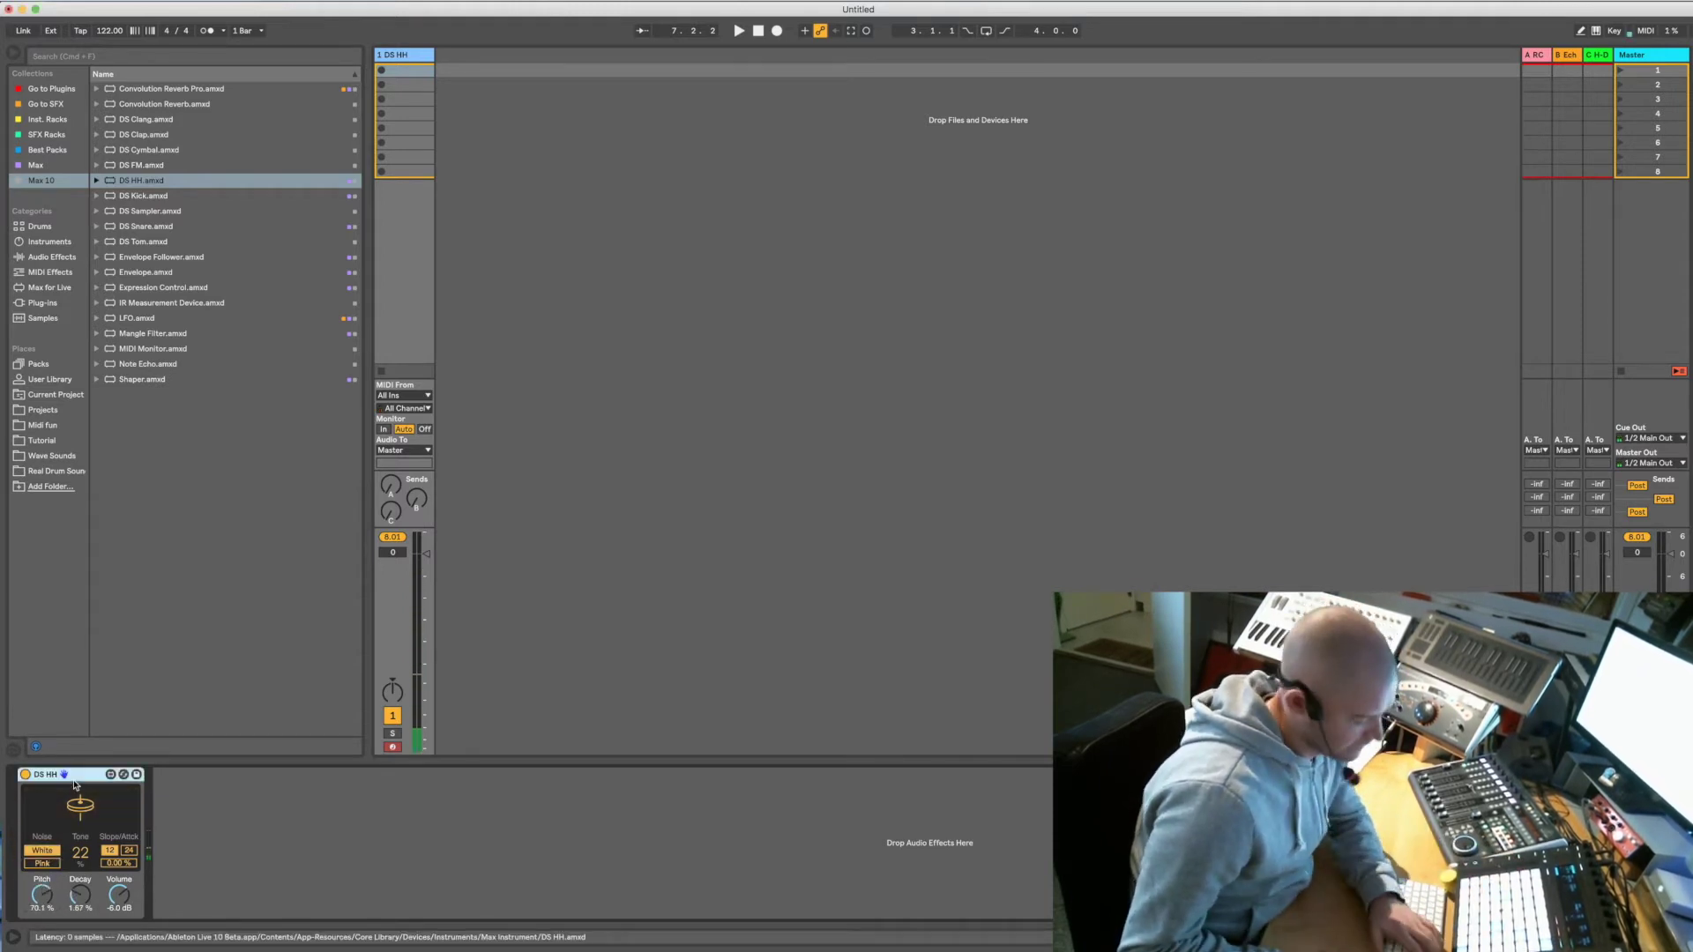
# Replace DS HH with DS Kick, setting Pitch to 39.3 Hz, Decay 84.8 %, Drive 45.7 %, OT 33.8 %, Env 23.7 % and enabling Click
pyautogui.press('Delete')
pyautogui.moveTo(141, 198); pyautogui.dragTo(400, 118)
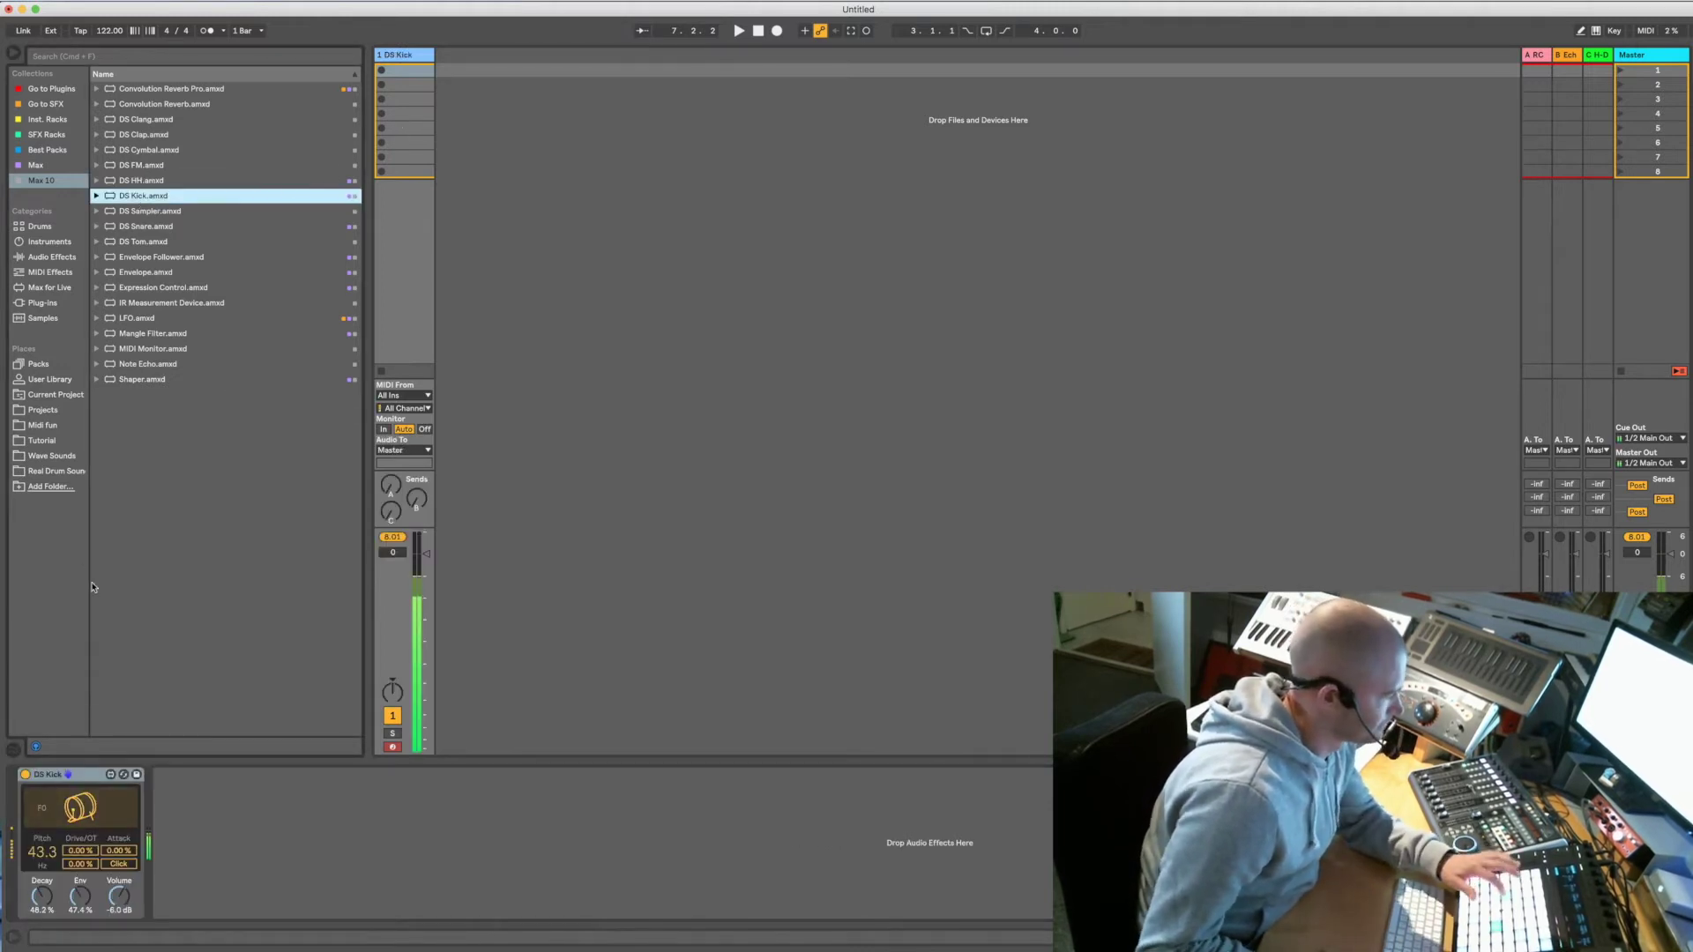
pyautogui.moveTo(59, 882); pyautogui.dragTo(59, 861)
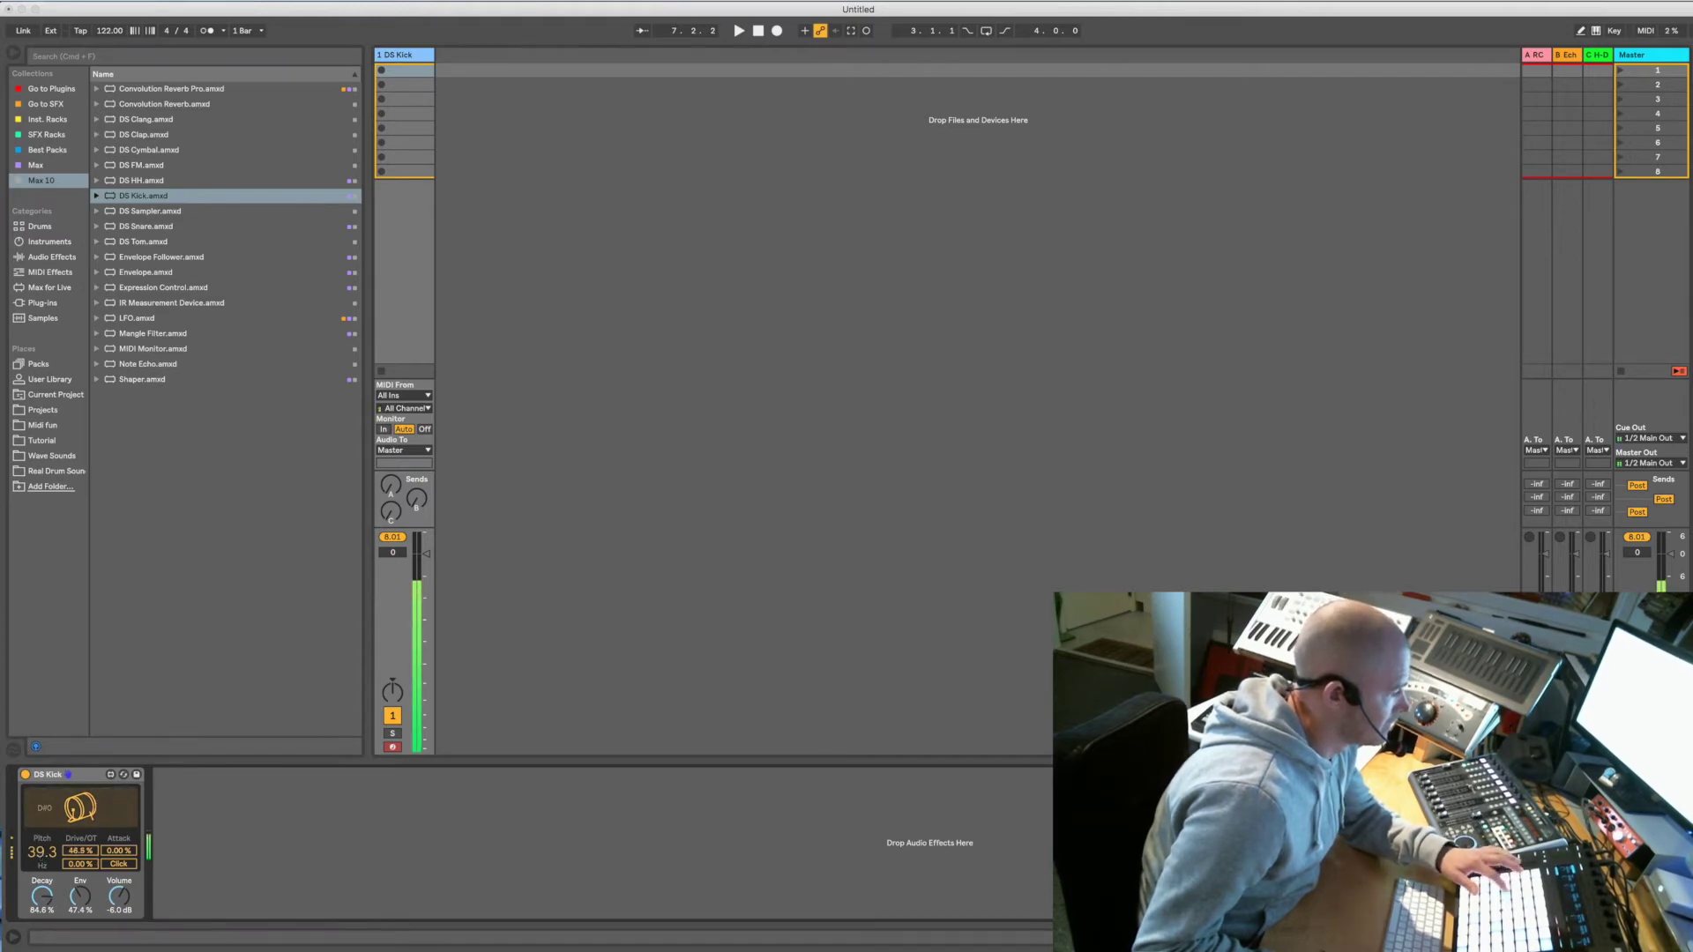
pyautogui.moveTo(86, 873); pyautogui.dragTo(87, 860)
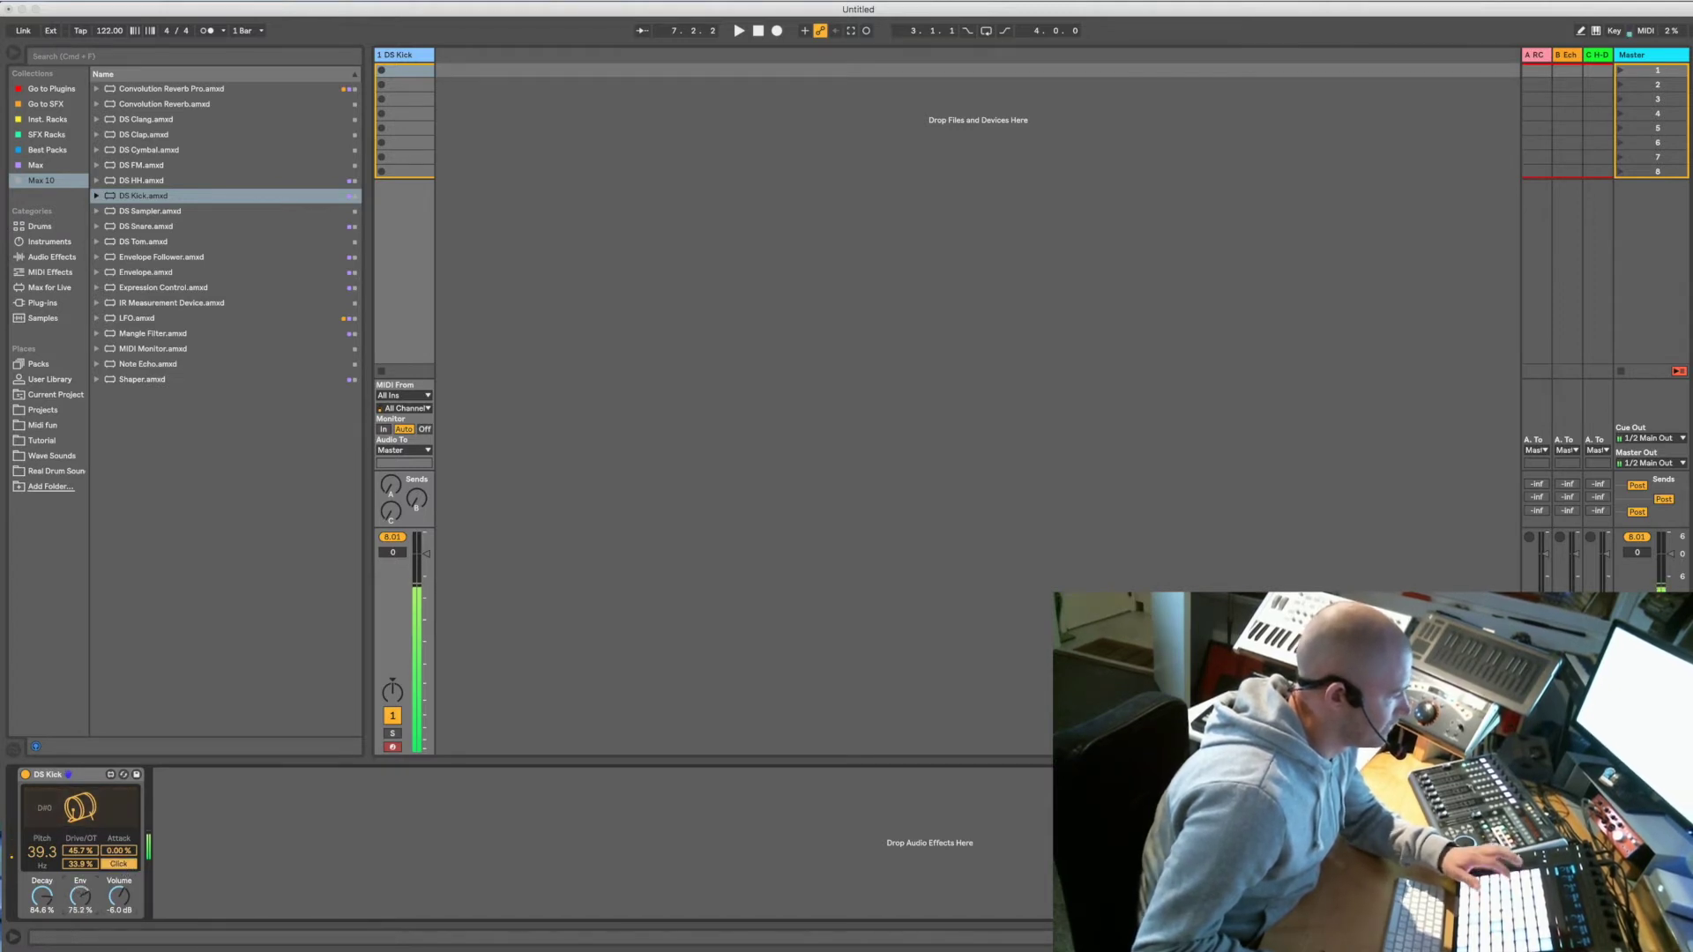
pyautogui.moveTo(81, 906); pyautogui.dragTo(81, 901)
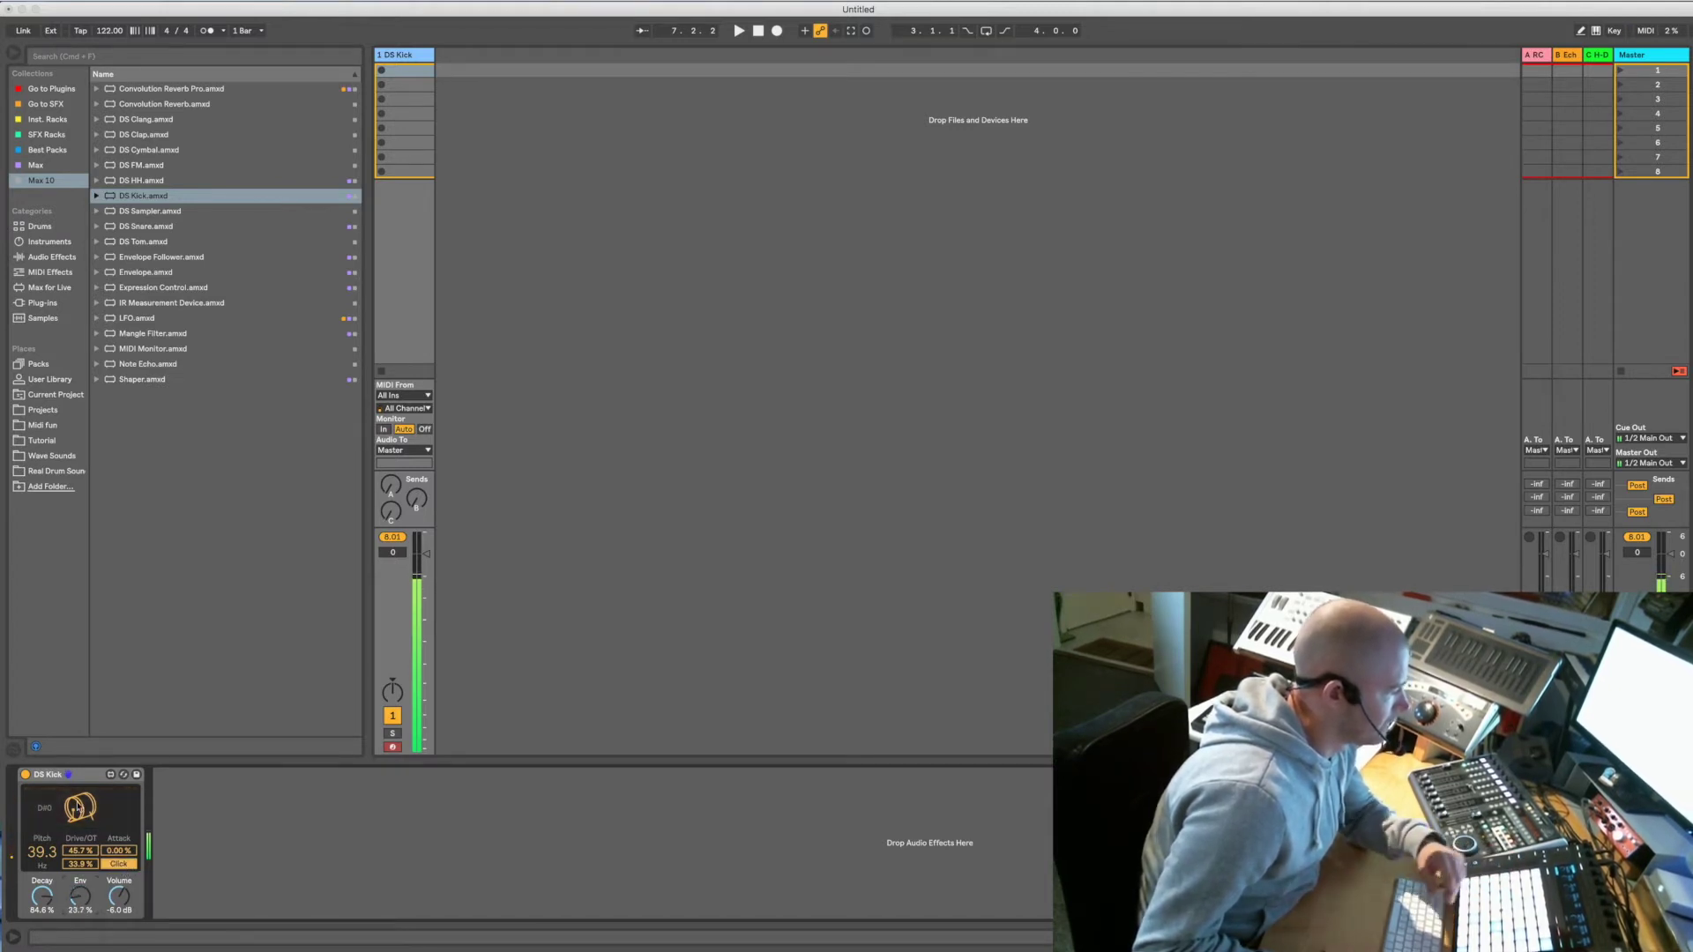
# Replace DS Kick with DS Sampler for a brief look, and delete DS Sampler from the MIDI track
pyautogui.press('Delete')
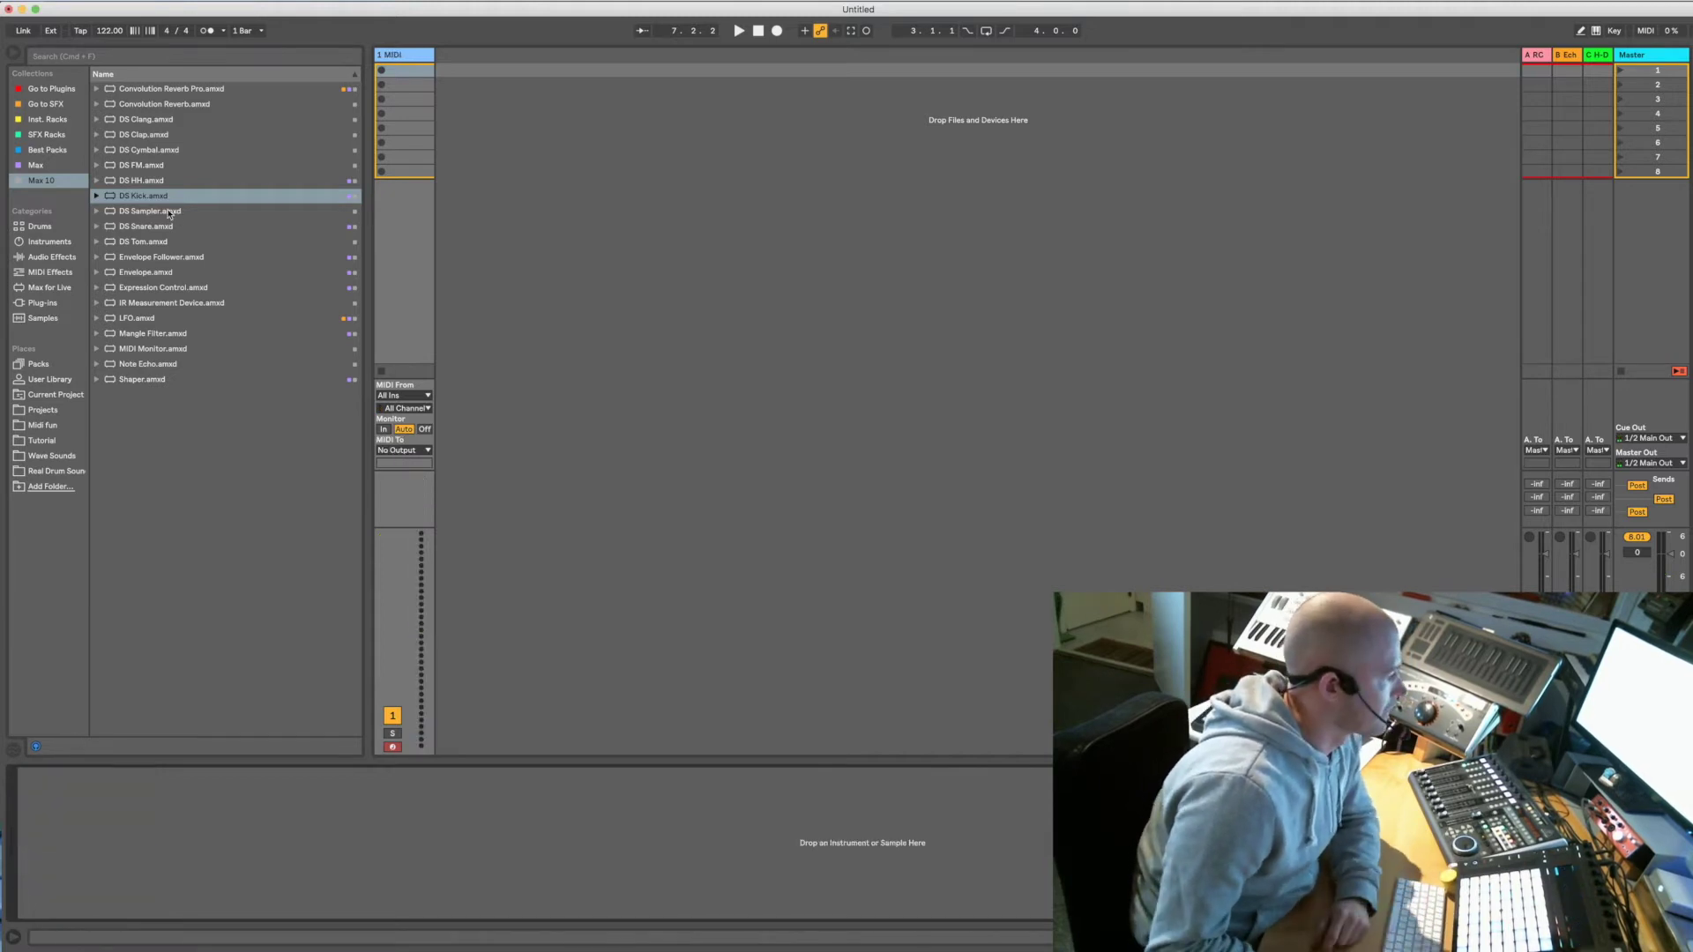
pyautogui.moveTo(151, 212); pyautogui.dragTo(398, 159)
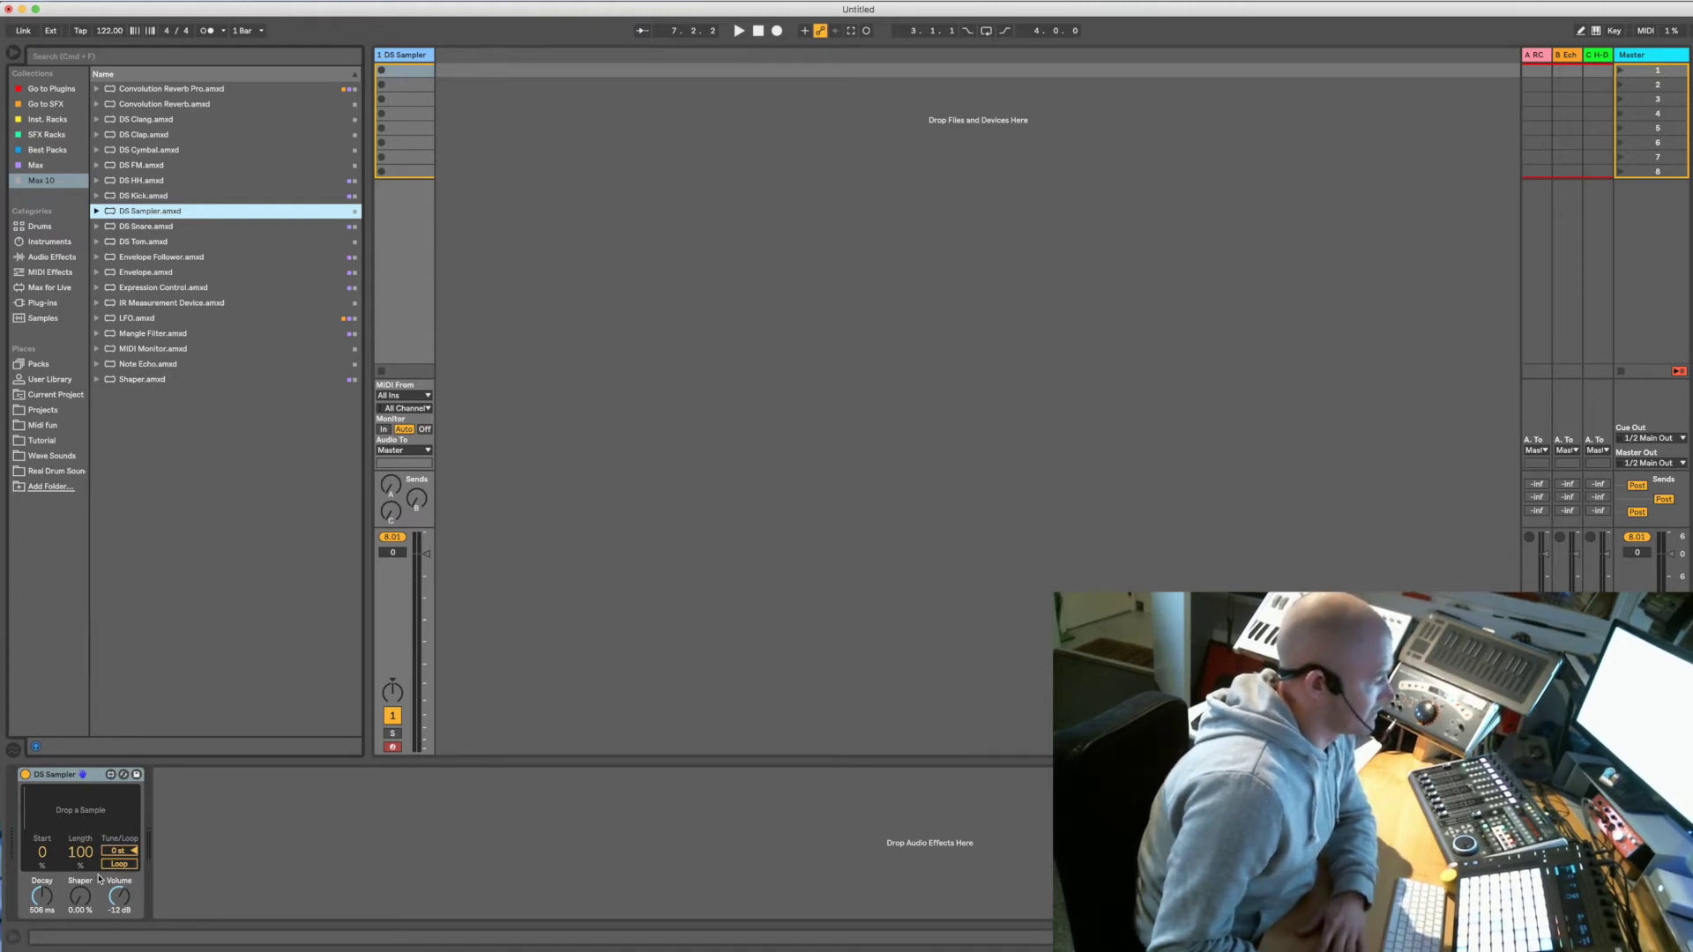
pyautogui.click(75, 778)
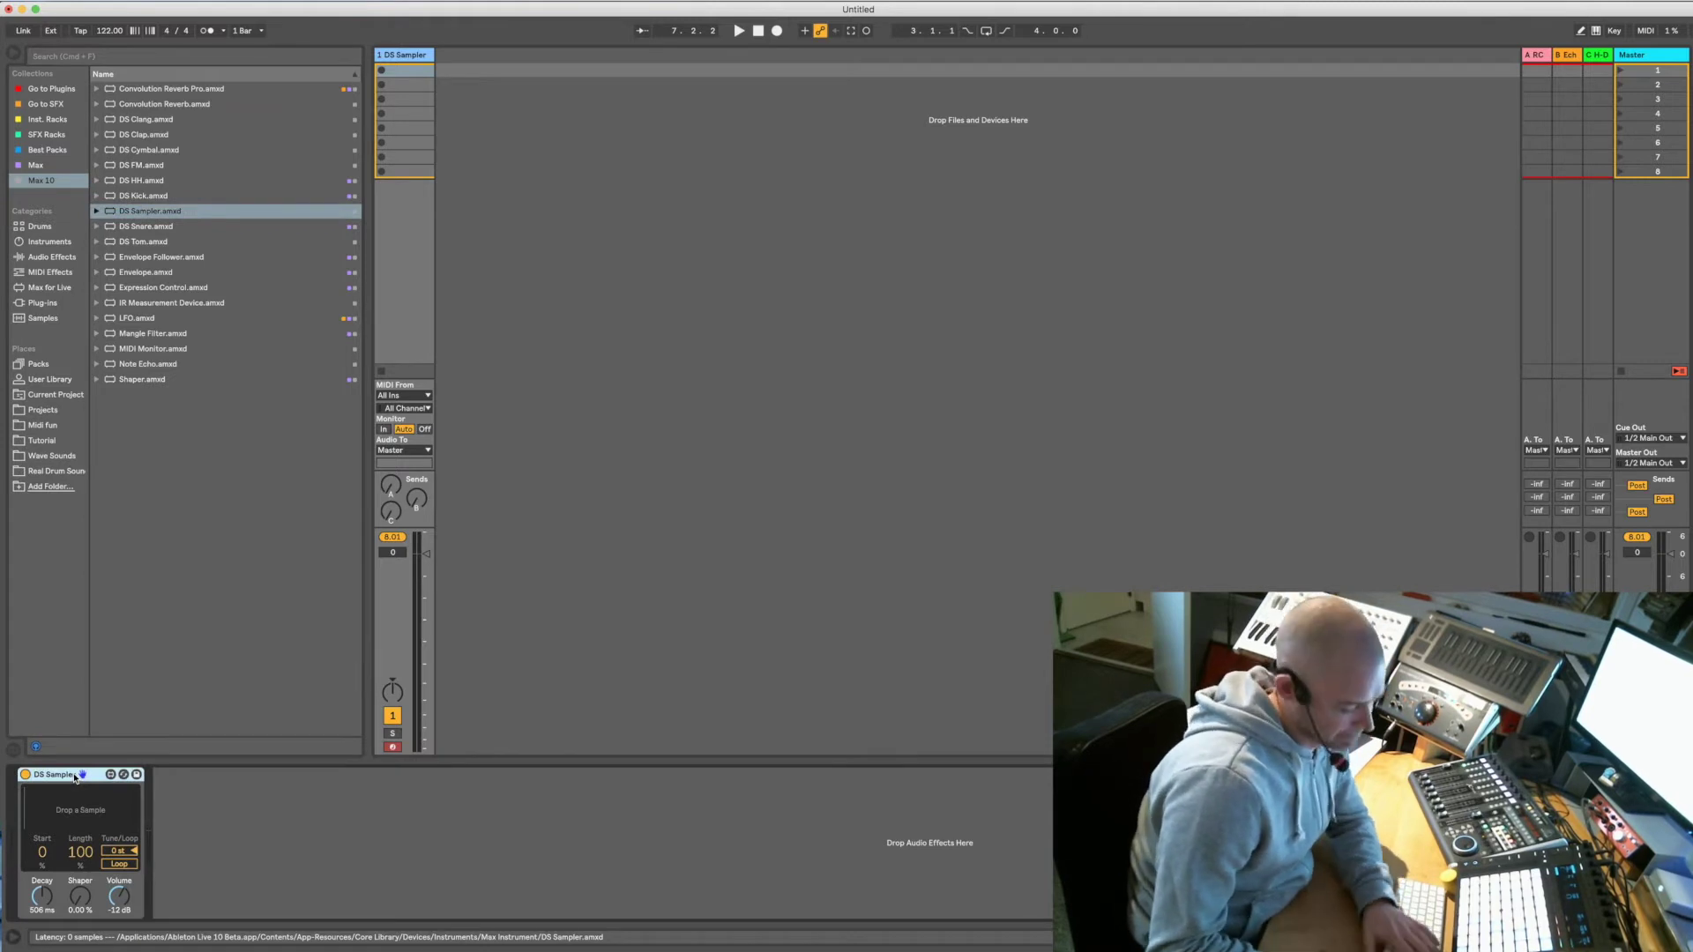
pyautogui.press('Delete')
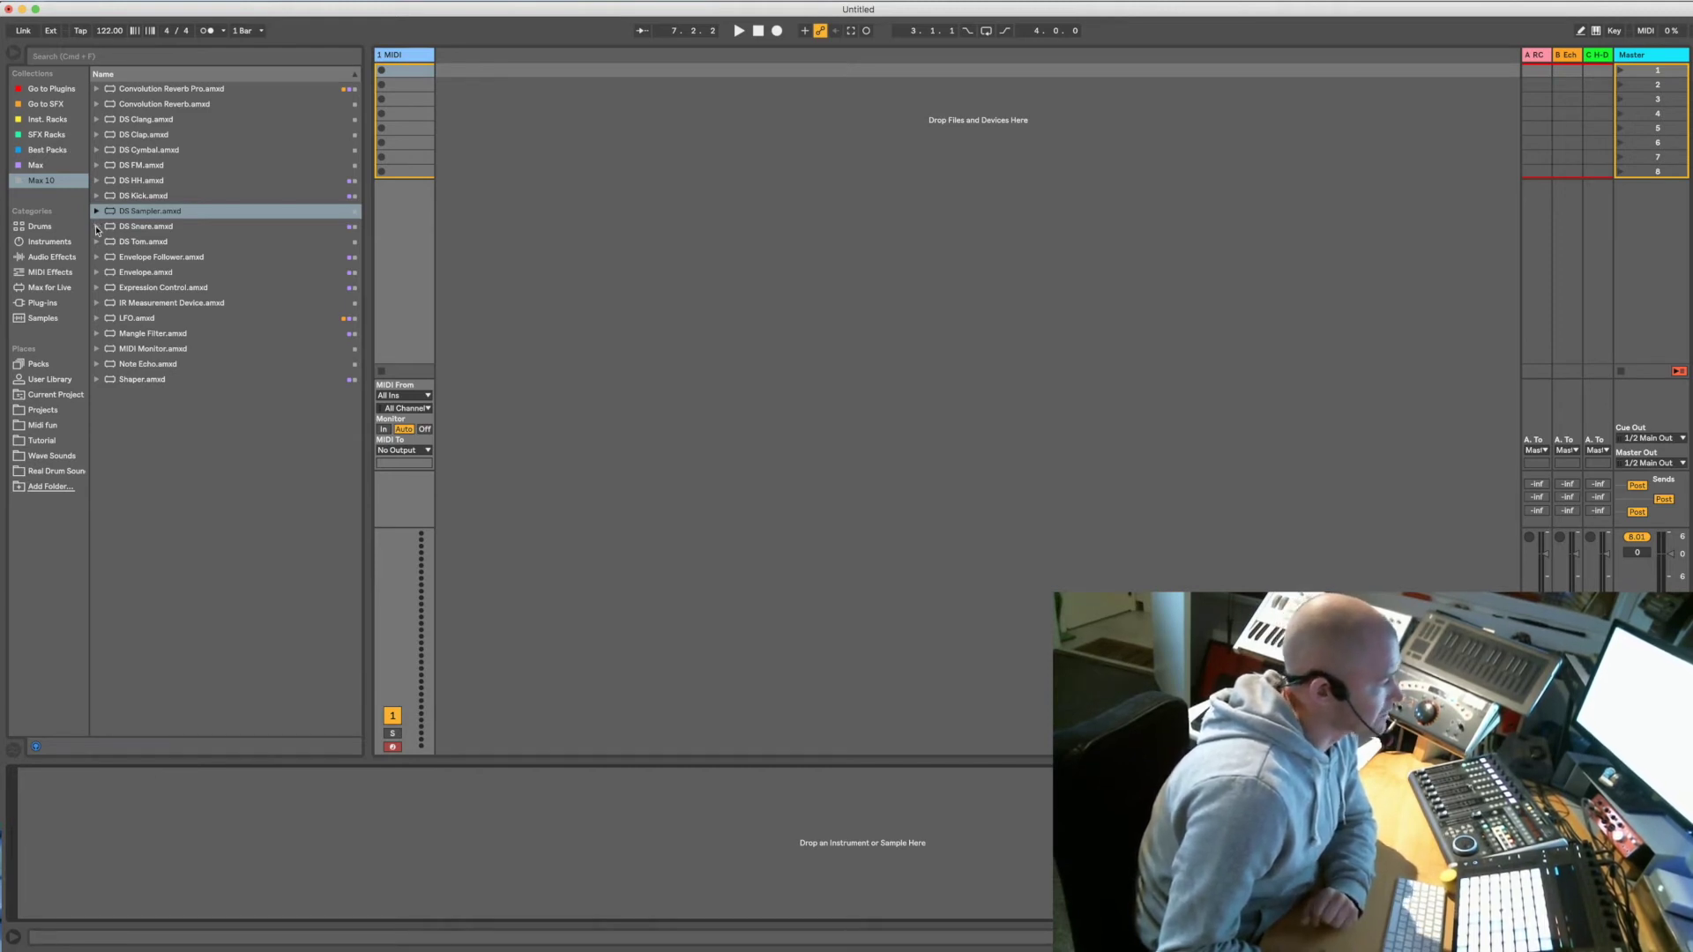
# Load DS Snare on the MIDI track and set Color to 100 %, Tone 46 %, Decay 37.8 %, Tune 78.8 % and the filter to LP
pyautogui.moveTo(136, 231); pyautogui.dragTo(402, 192)
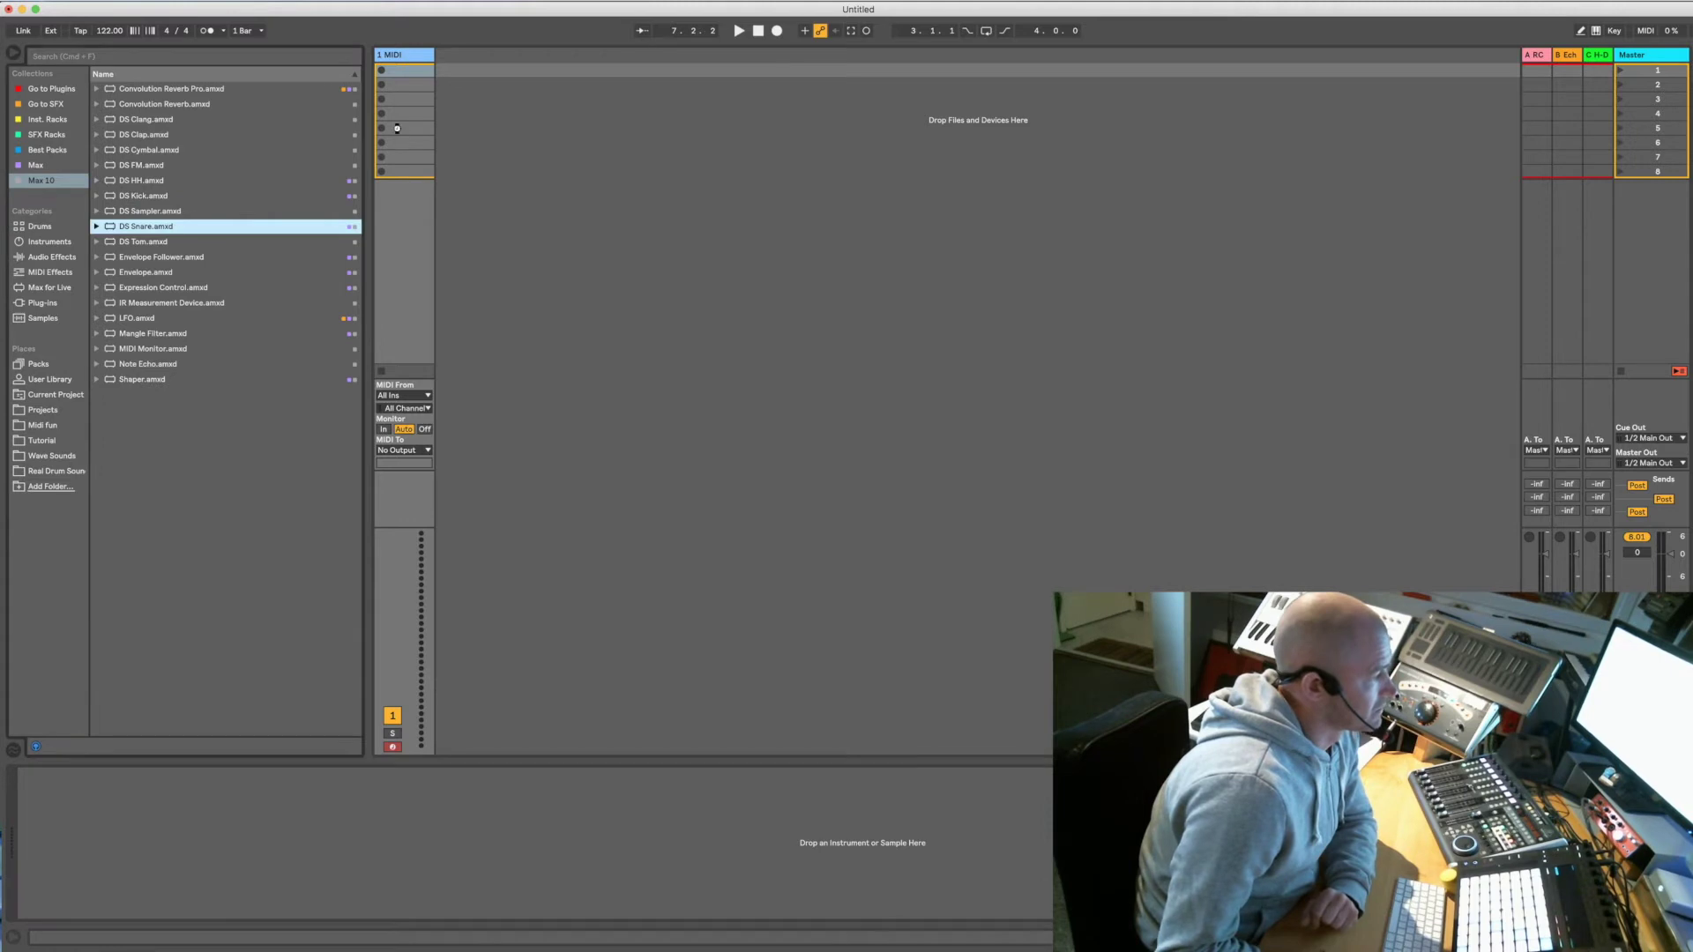
pyautogui.moveTo(396, 129); pyautogui.dragTo(397, 129)
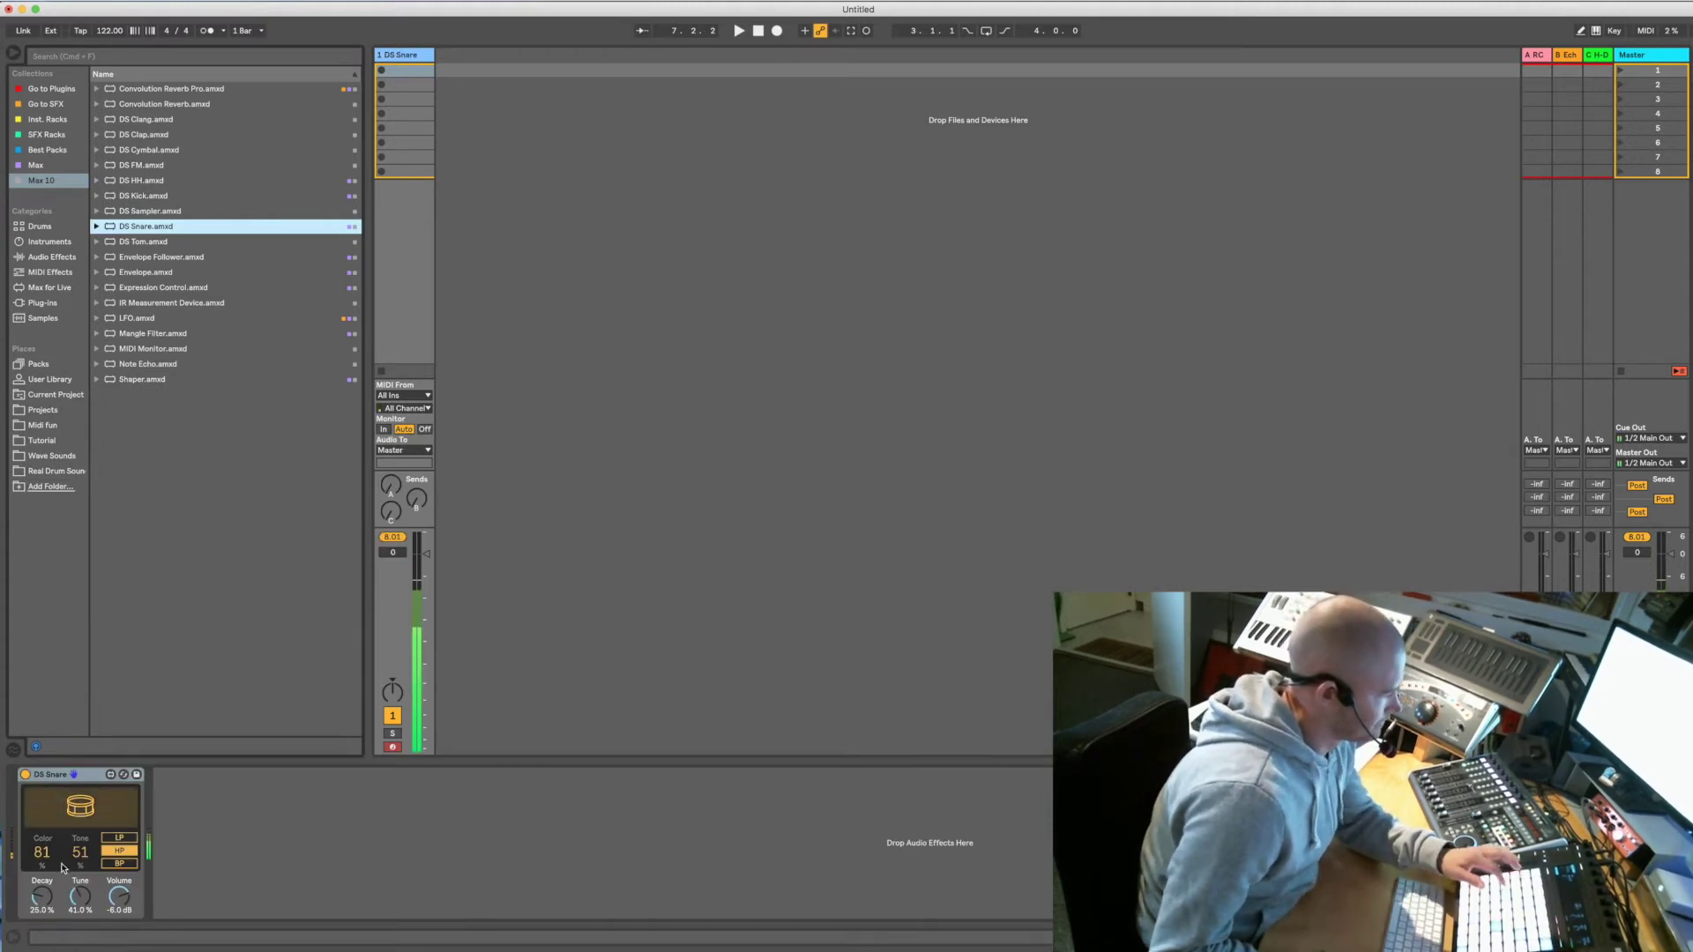
pyautogui.moveTo(43, 897); pyautogui.dragTo(84, 842)
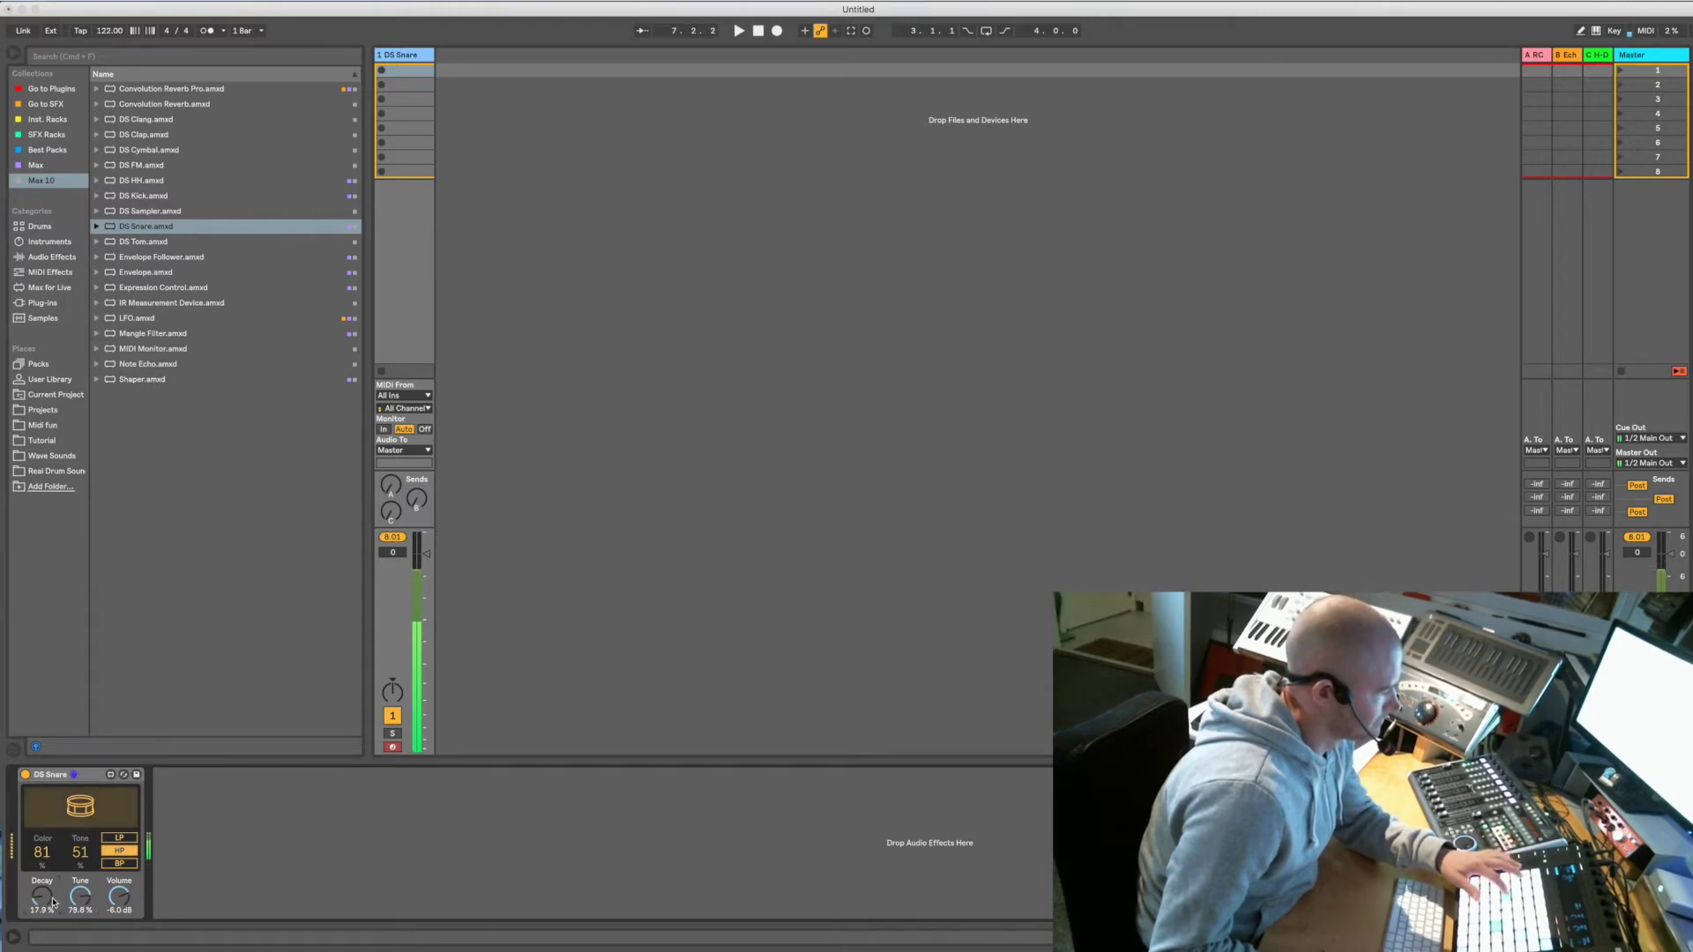
pyautogui.moveTo(46, 898); pyautogui.dragTo(46, 866)
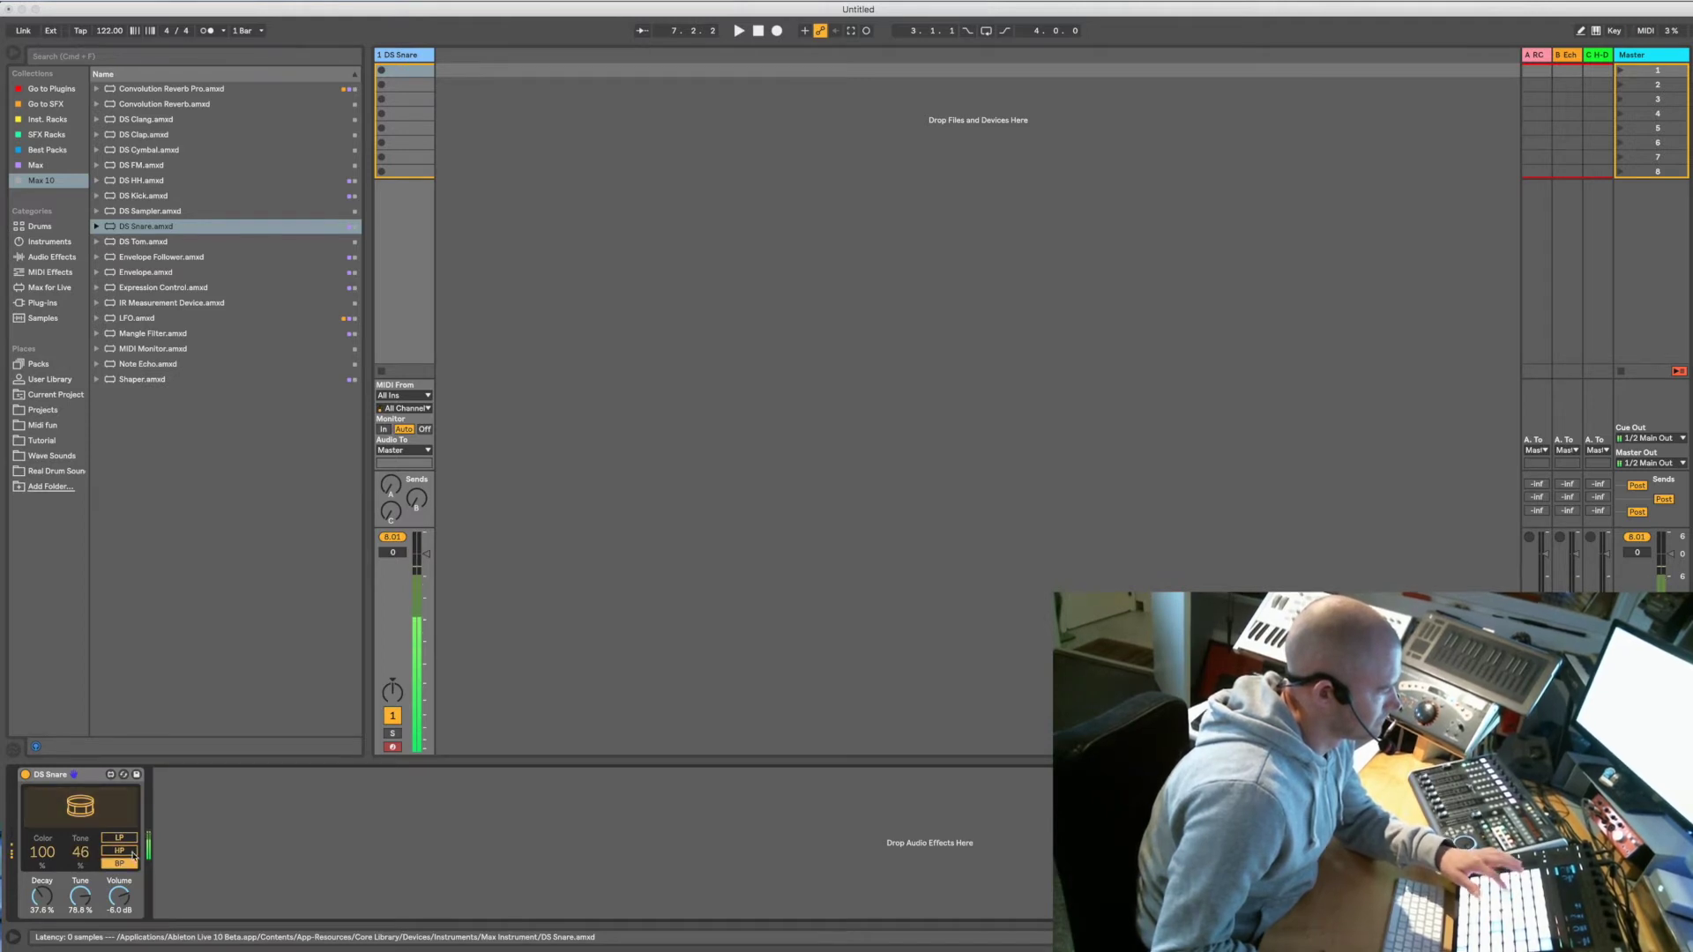
pyautogui.click(132, 839)
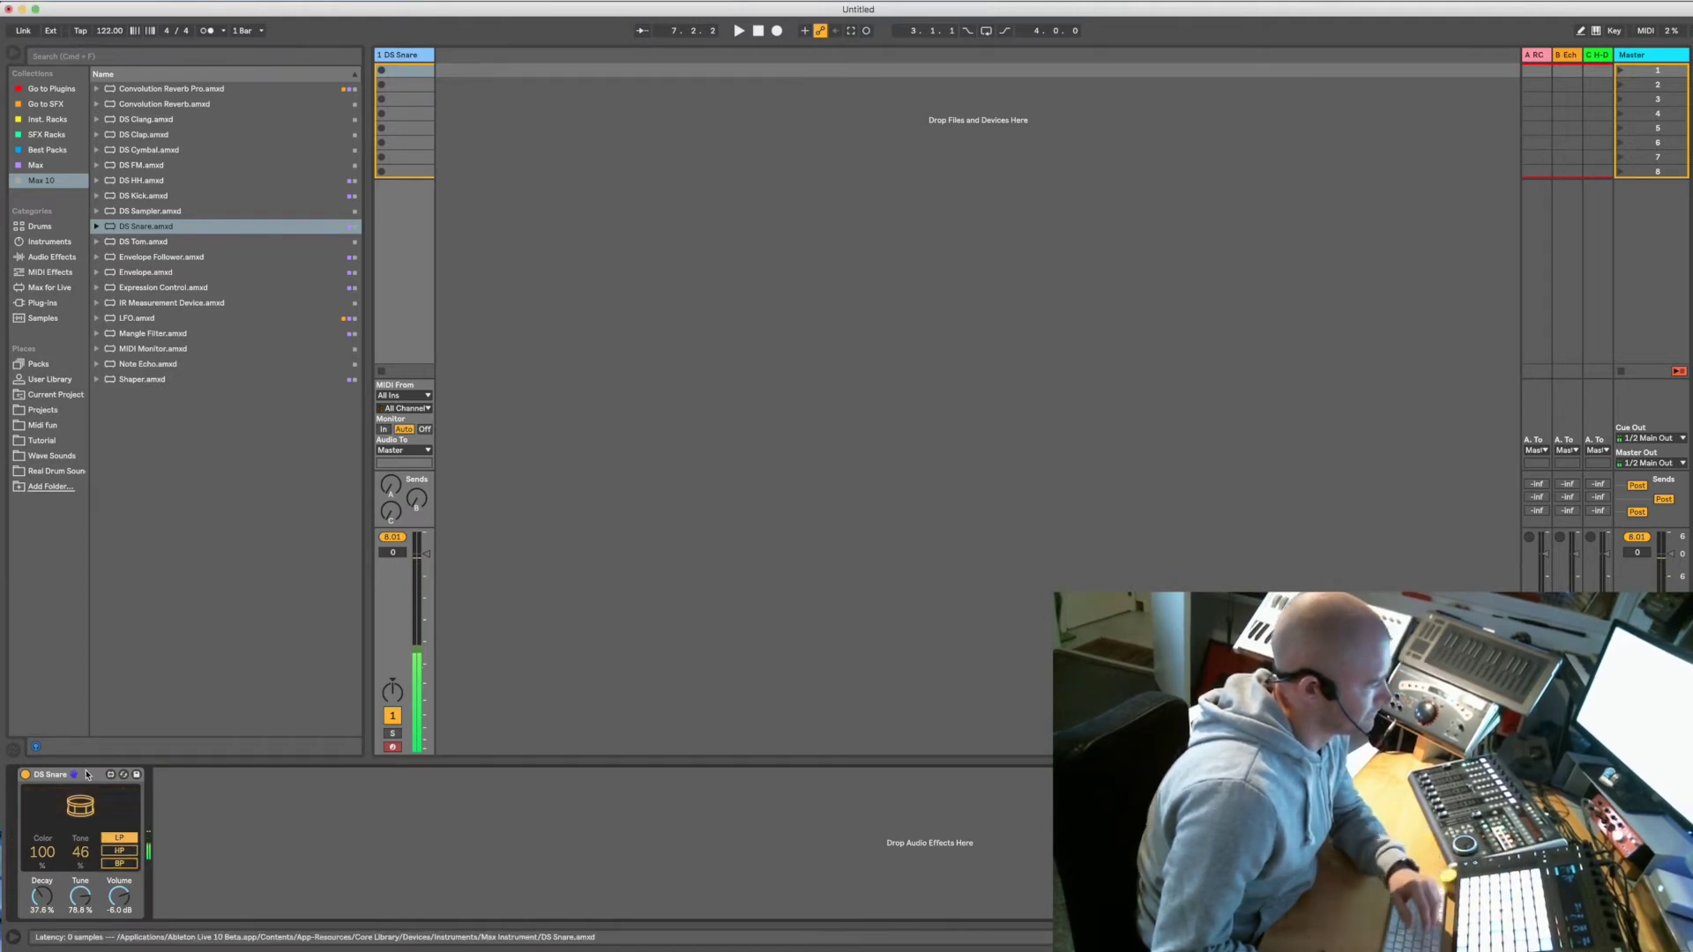
# Replace DS Snare with DS Tom, setting Pitch to 31, Color 28 %, Tone 33 %, Bend 15 % and Decay 32.4 %
pyautogui.press('Delete')
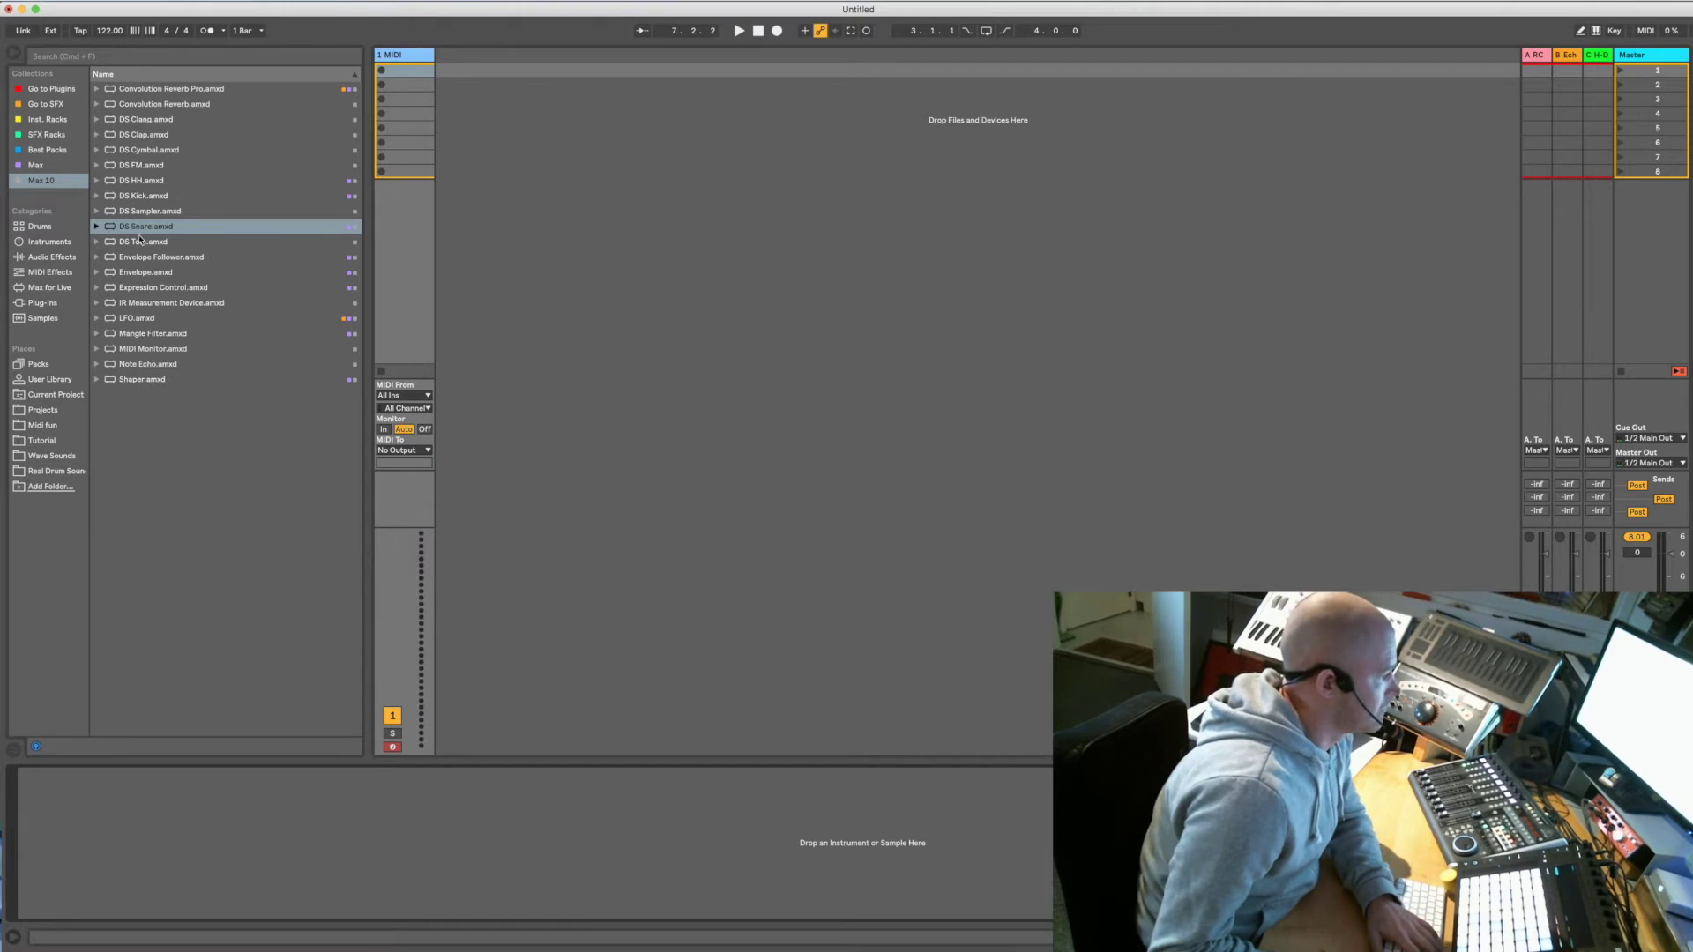
pyautogui.moveTo(139, 240); pyautogui.dragTo(387, 128)
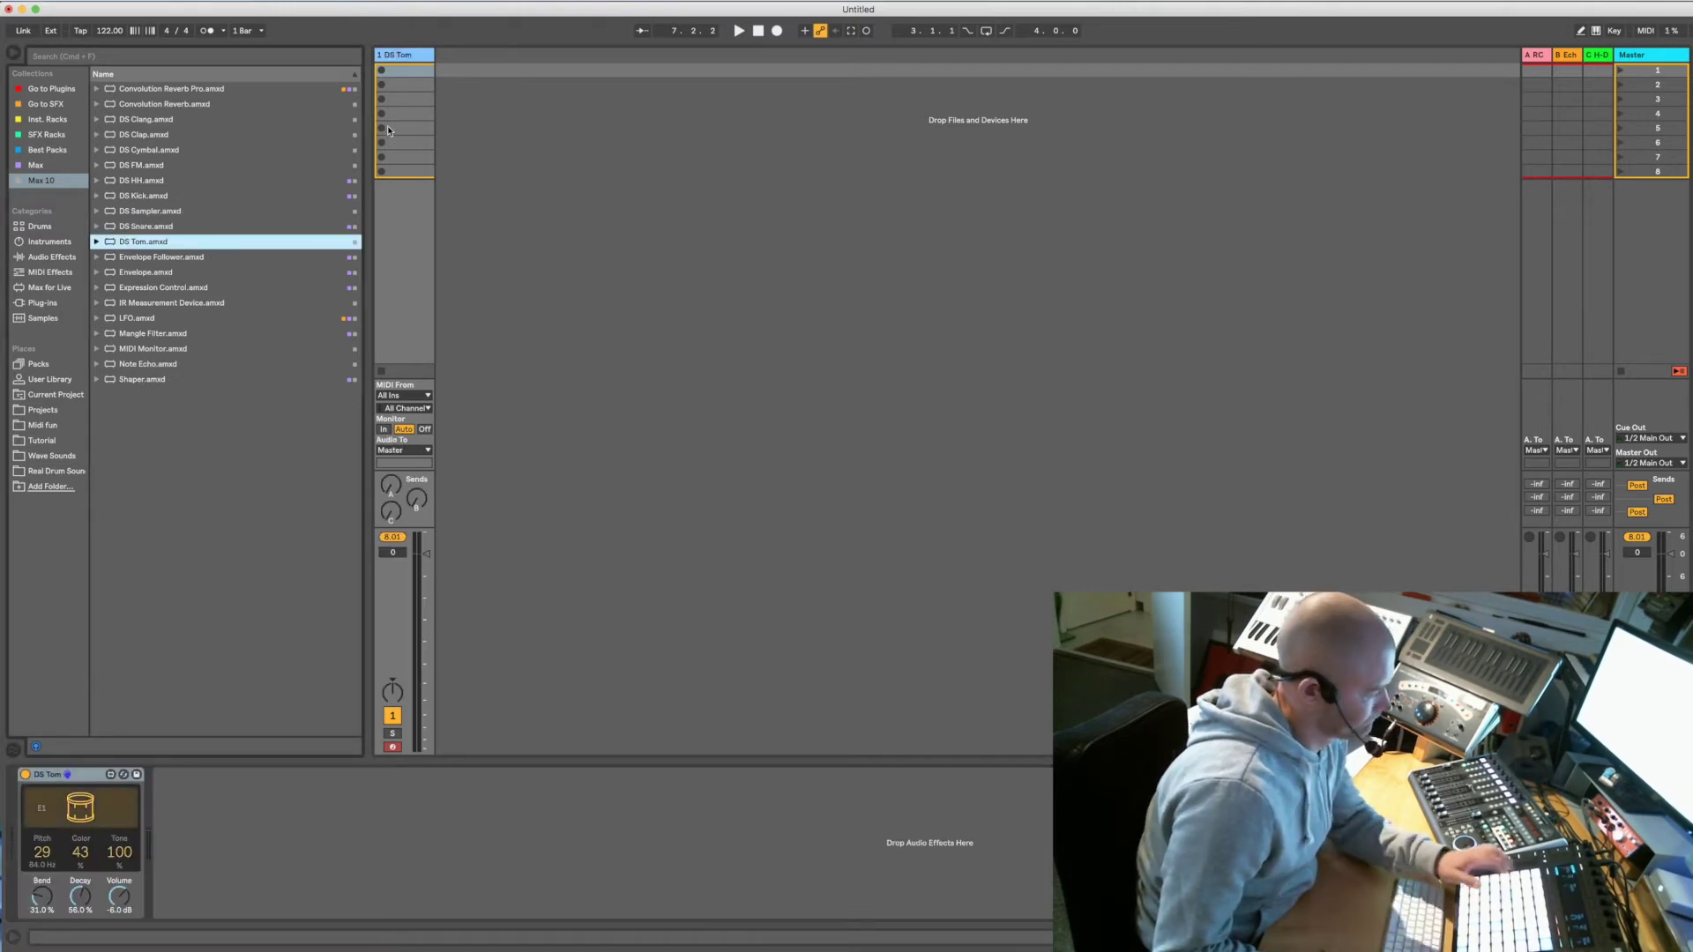
pyautogui.moveTo(51, 903); pyautogui.dragTo(42, 949)
pyautogui.moveTo(43, 853); pyautogui.dragTo(79, 870)
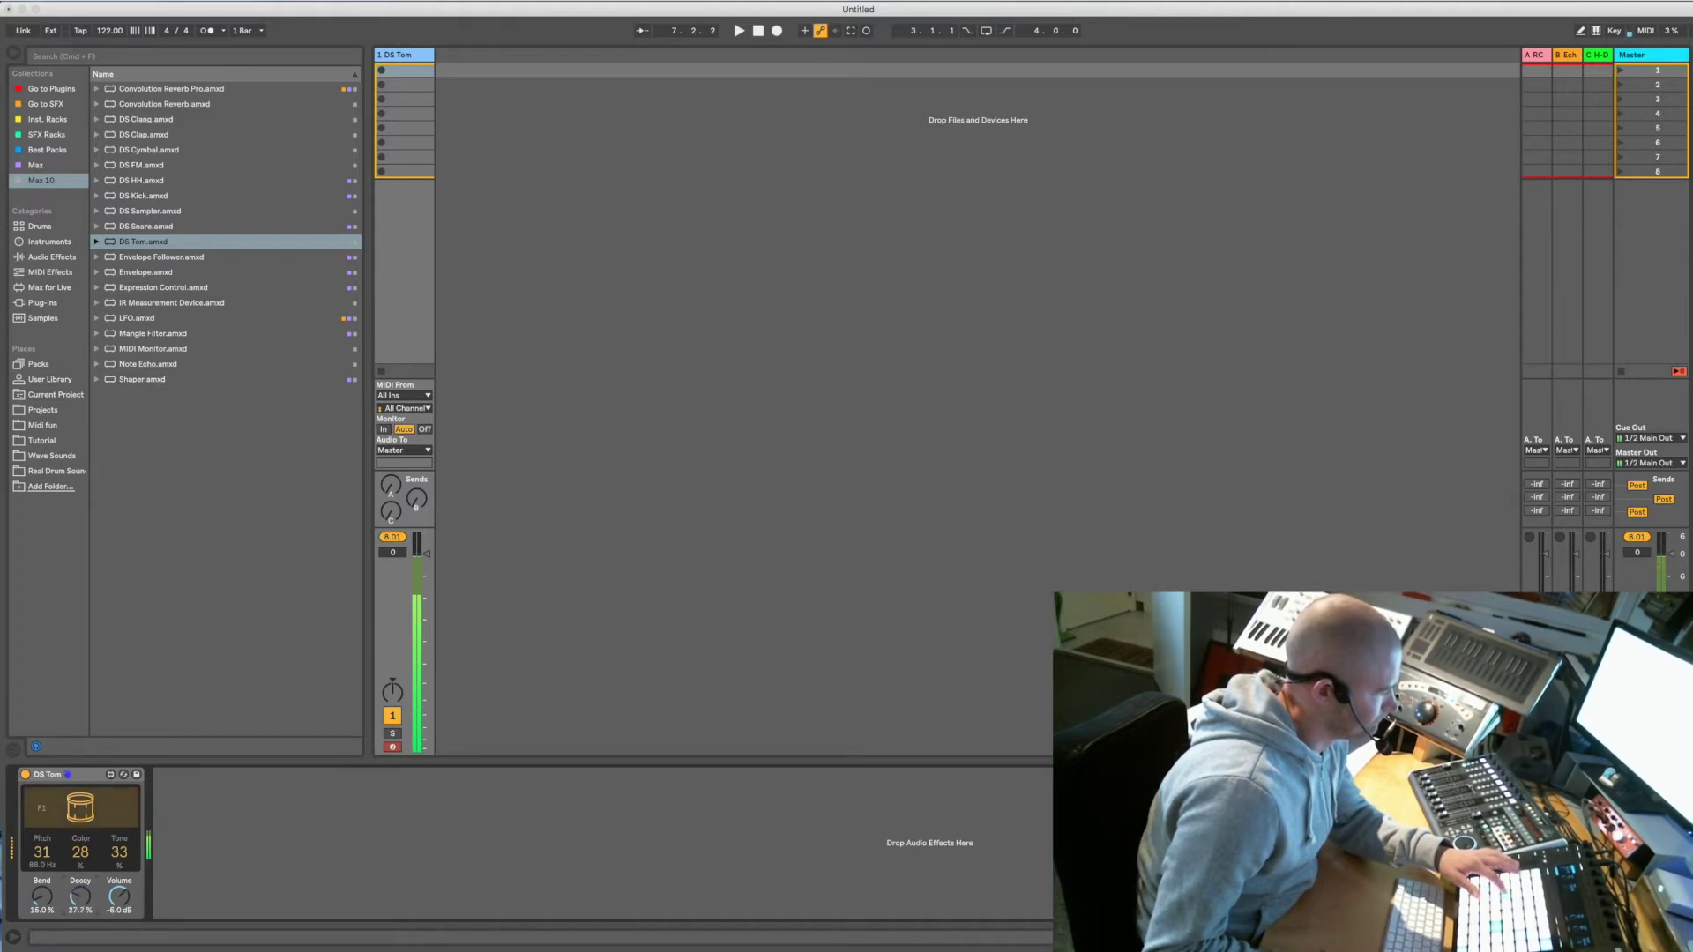
# Delete the adjusted DS Tom, reload it with its default settings and add Envelope Follower after it
pyautogui.click(65, 778)
pyautogui.press('Delete')
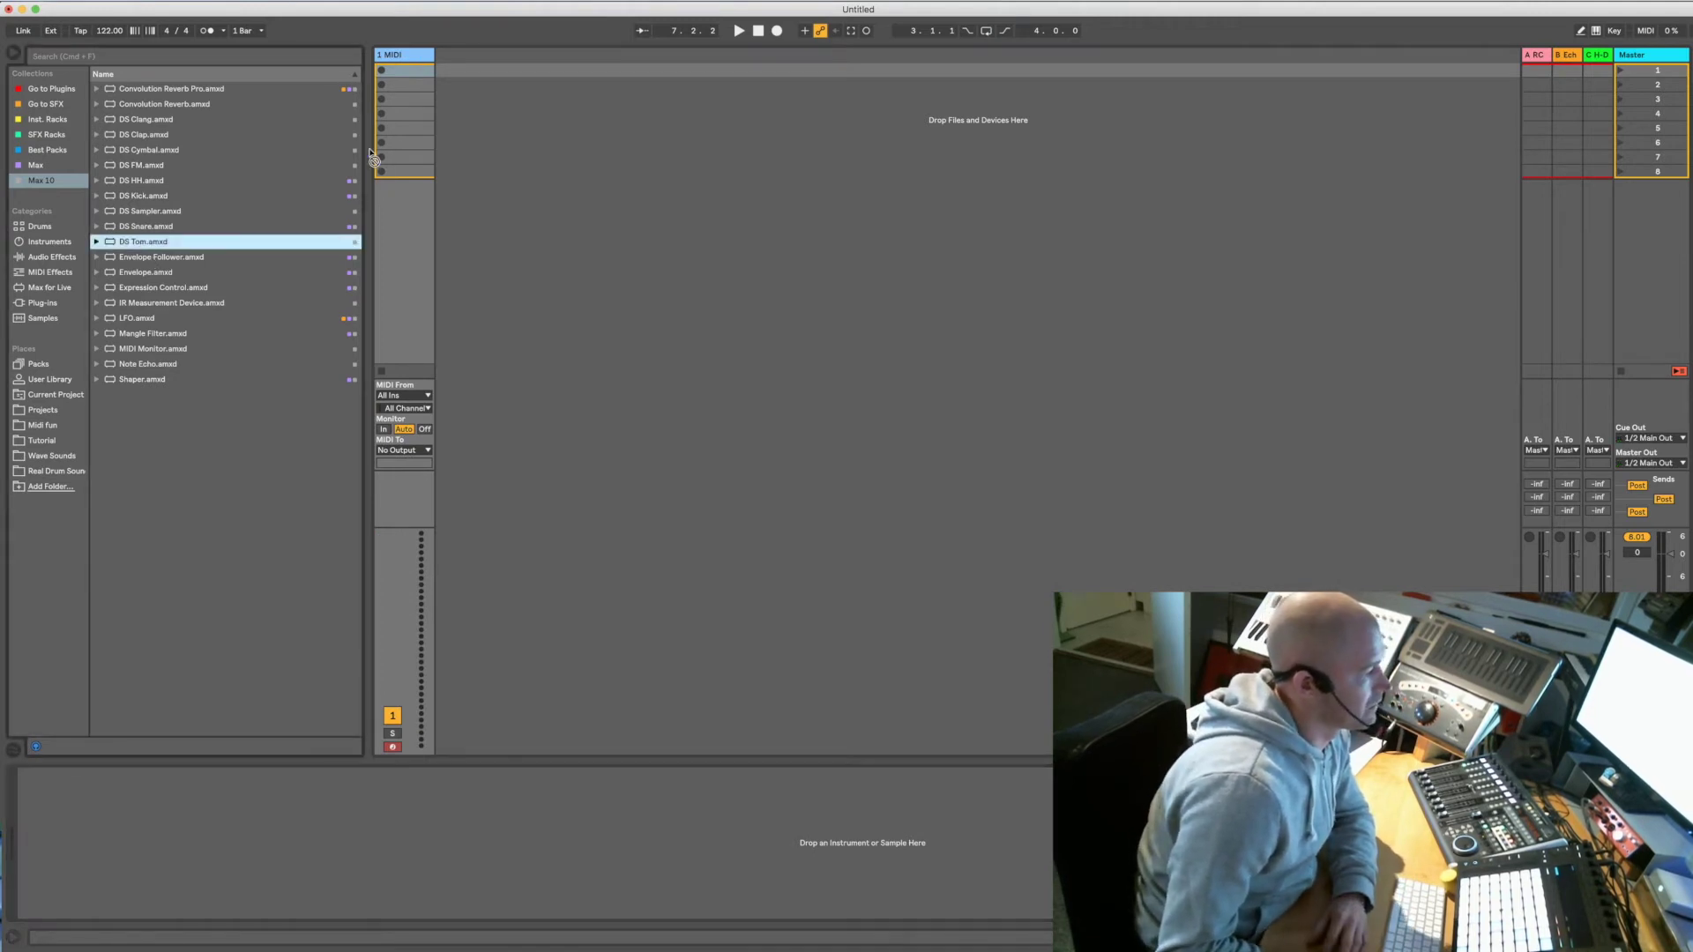
pyautogui.doubleClick(142, 244)
pyautogui.click(144, 259)
pyautogui.moveTo(144, 260); pyautogui.dragTo(289, 843)
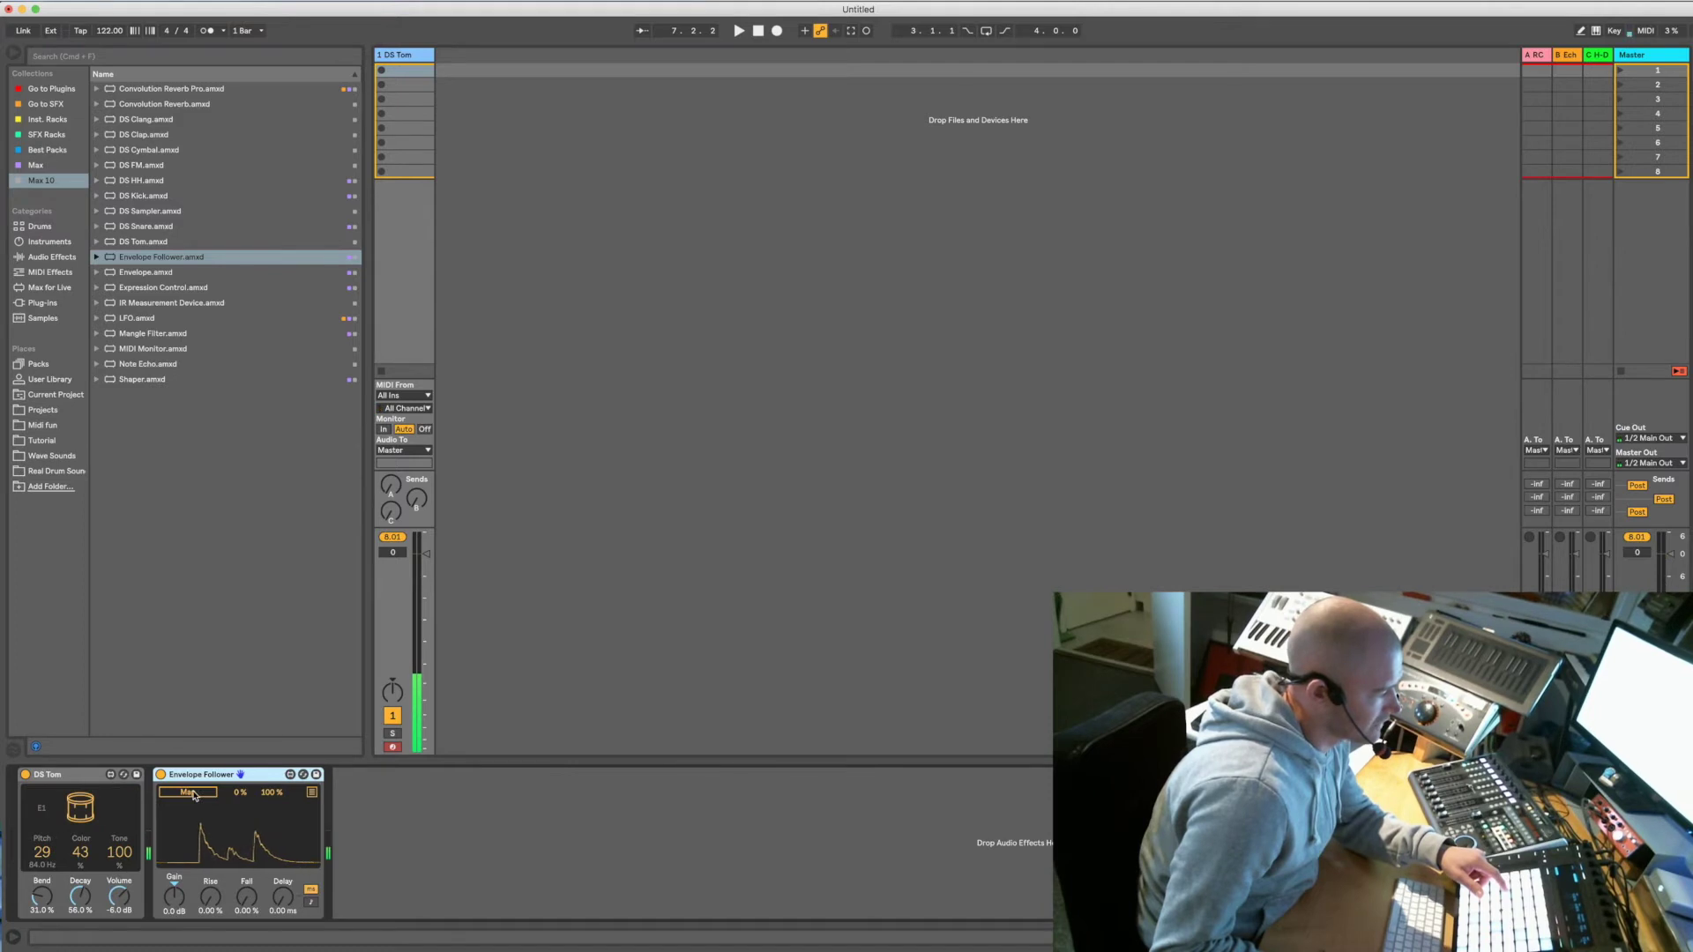
# Map Envelope Follower to DS Tom's Pitch to try the modulation, and delete Envelope Follower
pyautogui.click(188, 792)
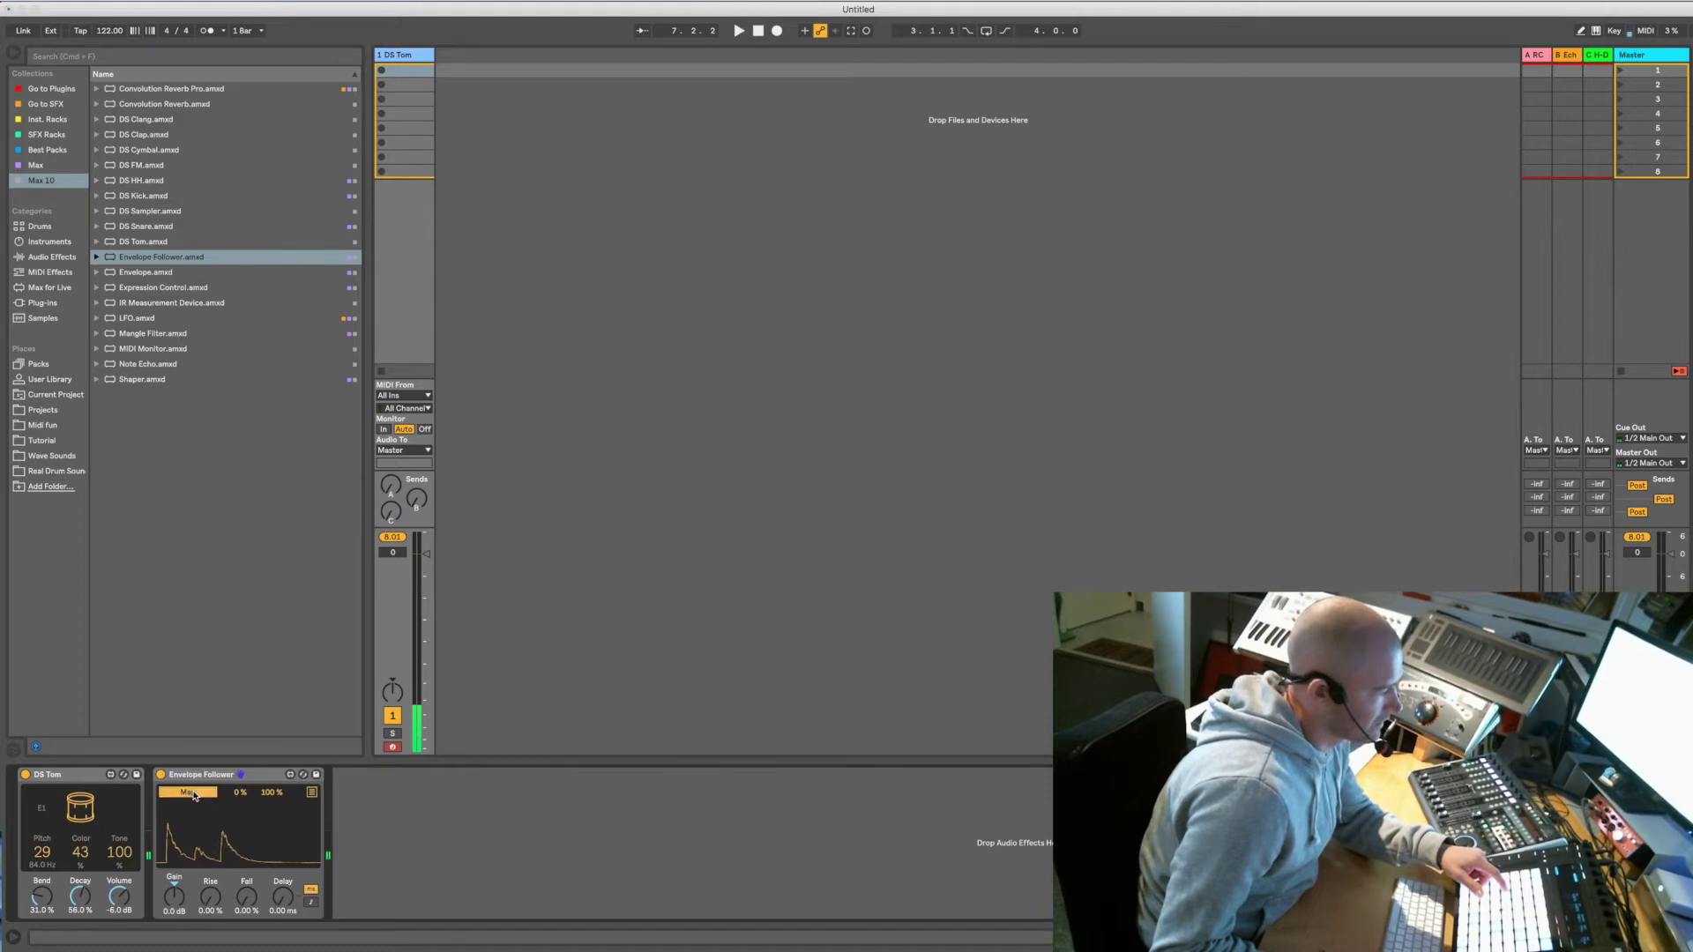
pyautogui.click(46, 864)
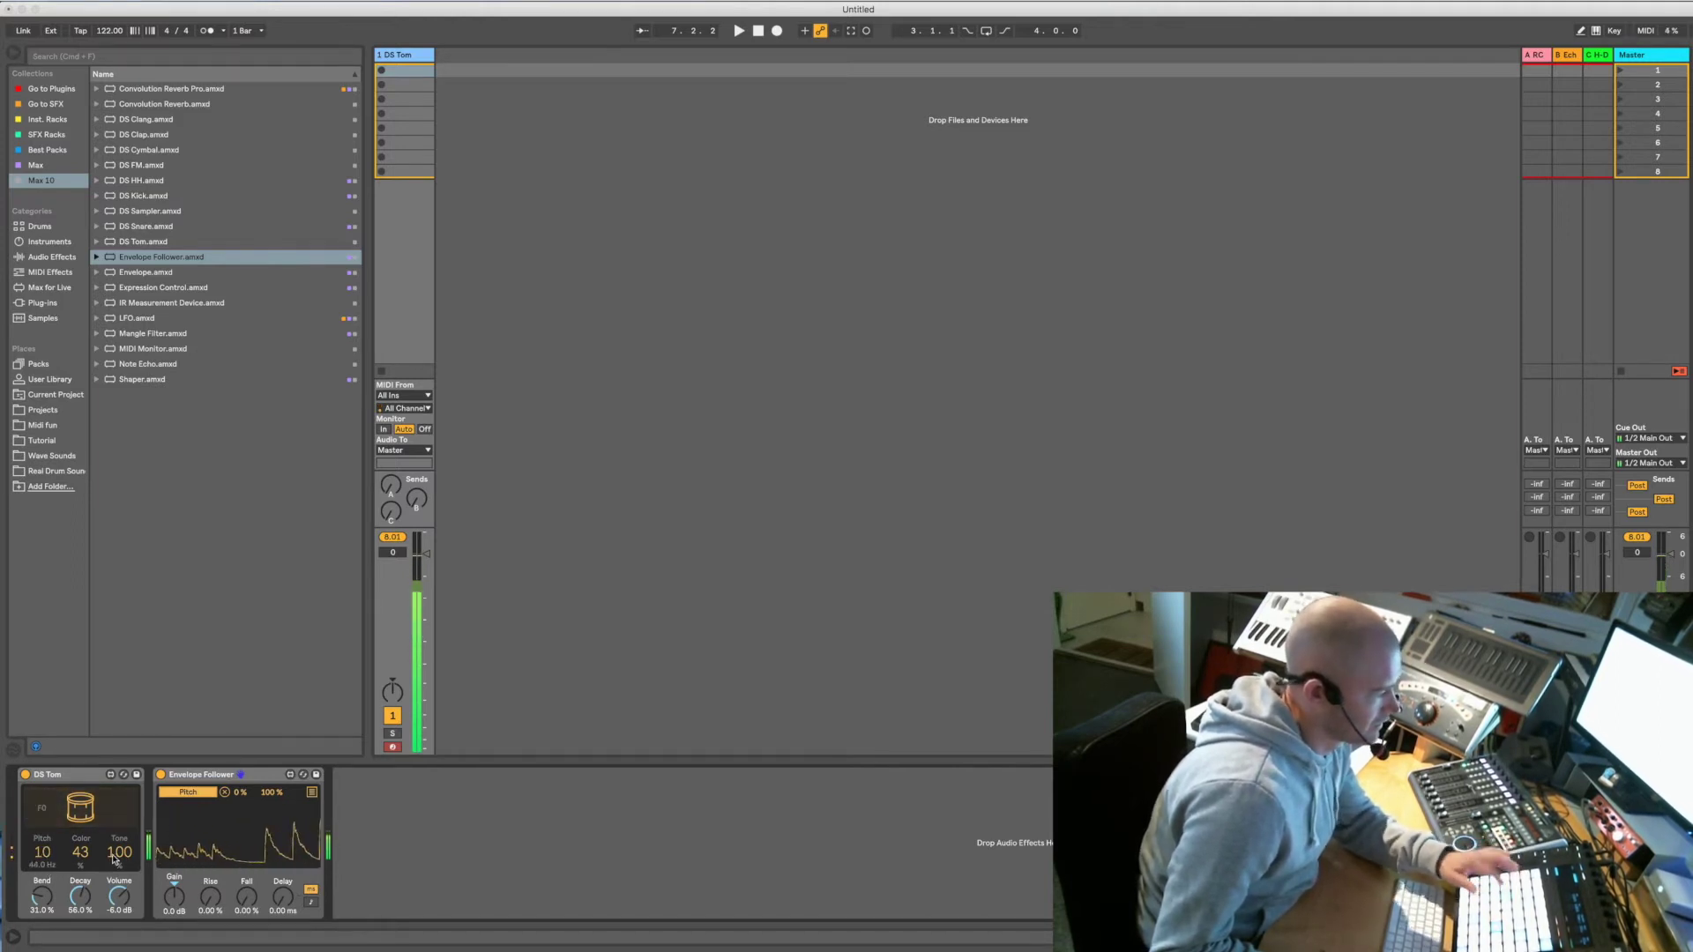
pyautogui.click(208, 776)
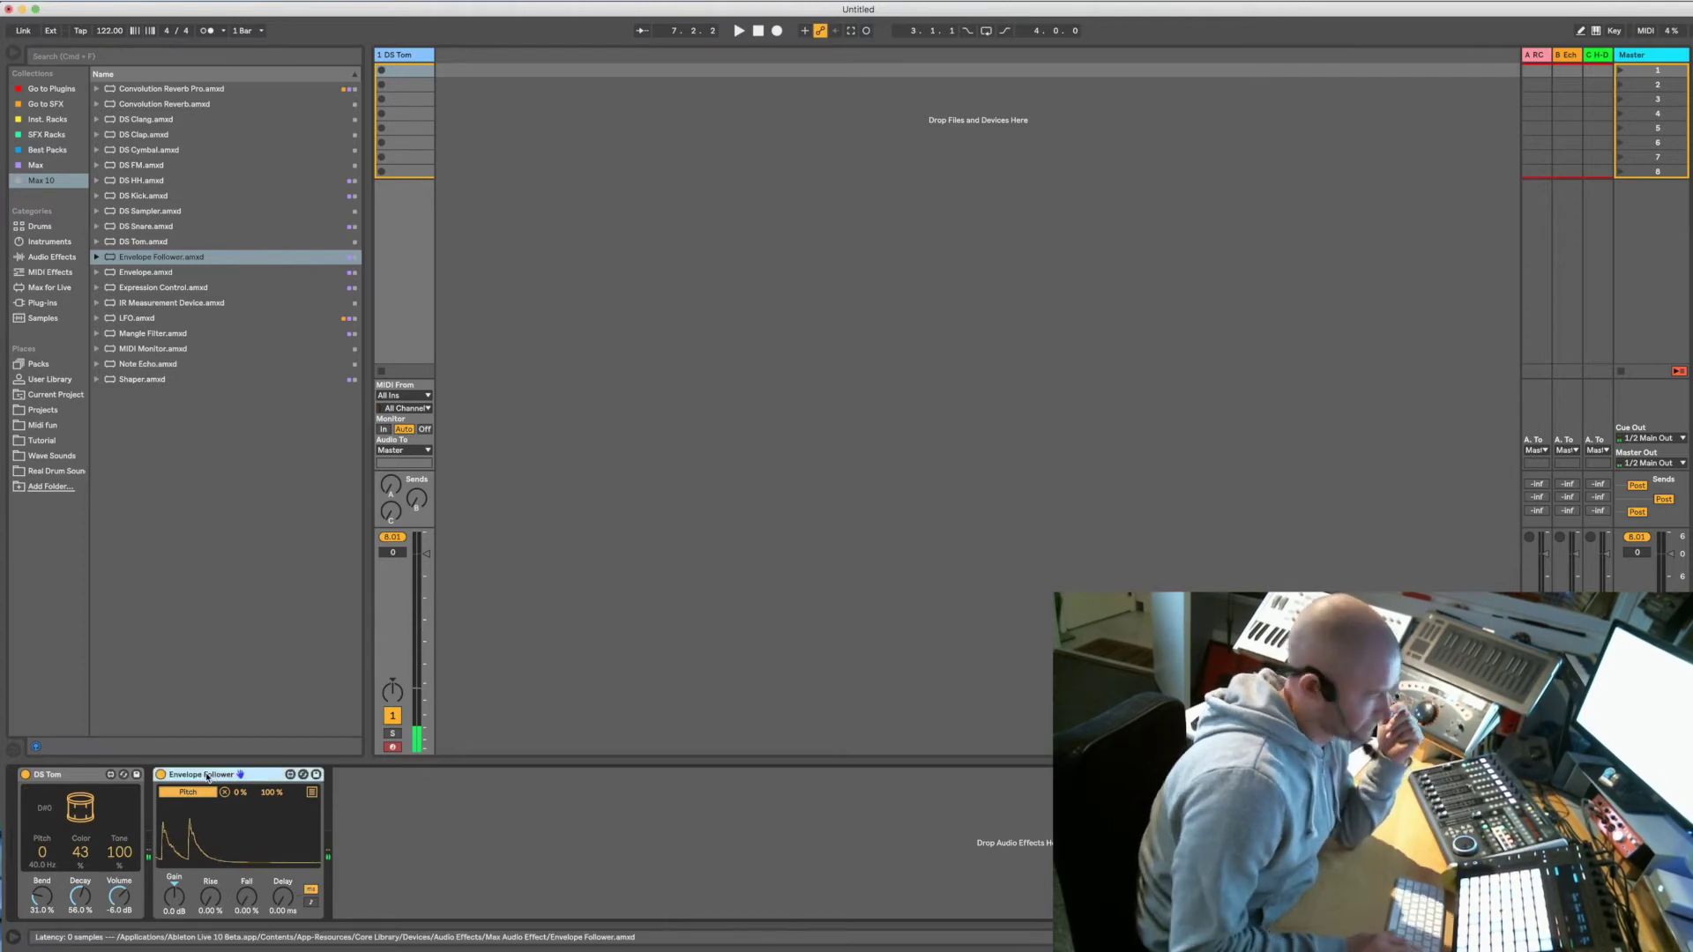
pyautogui.press('Delete')
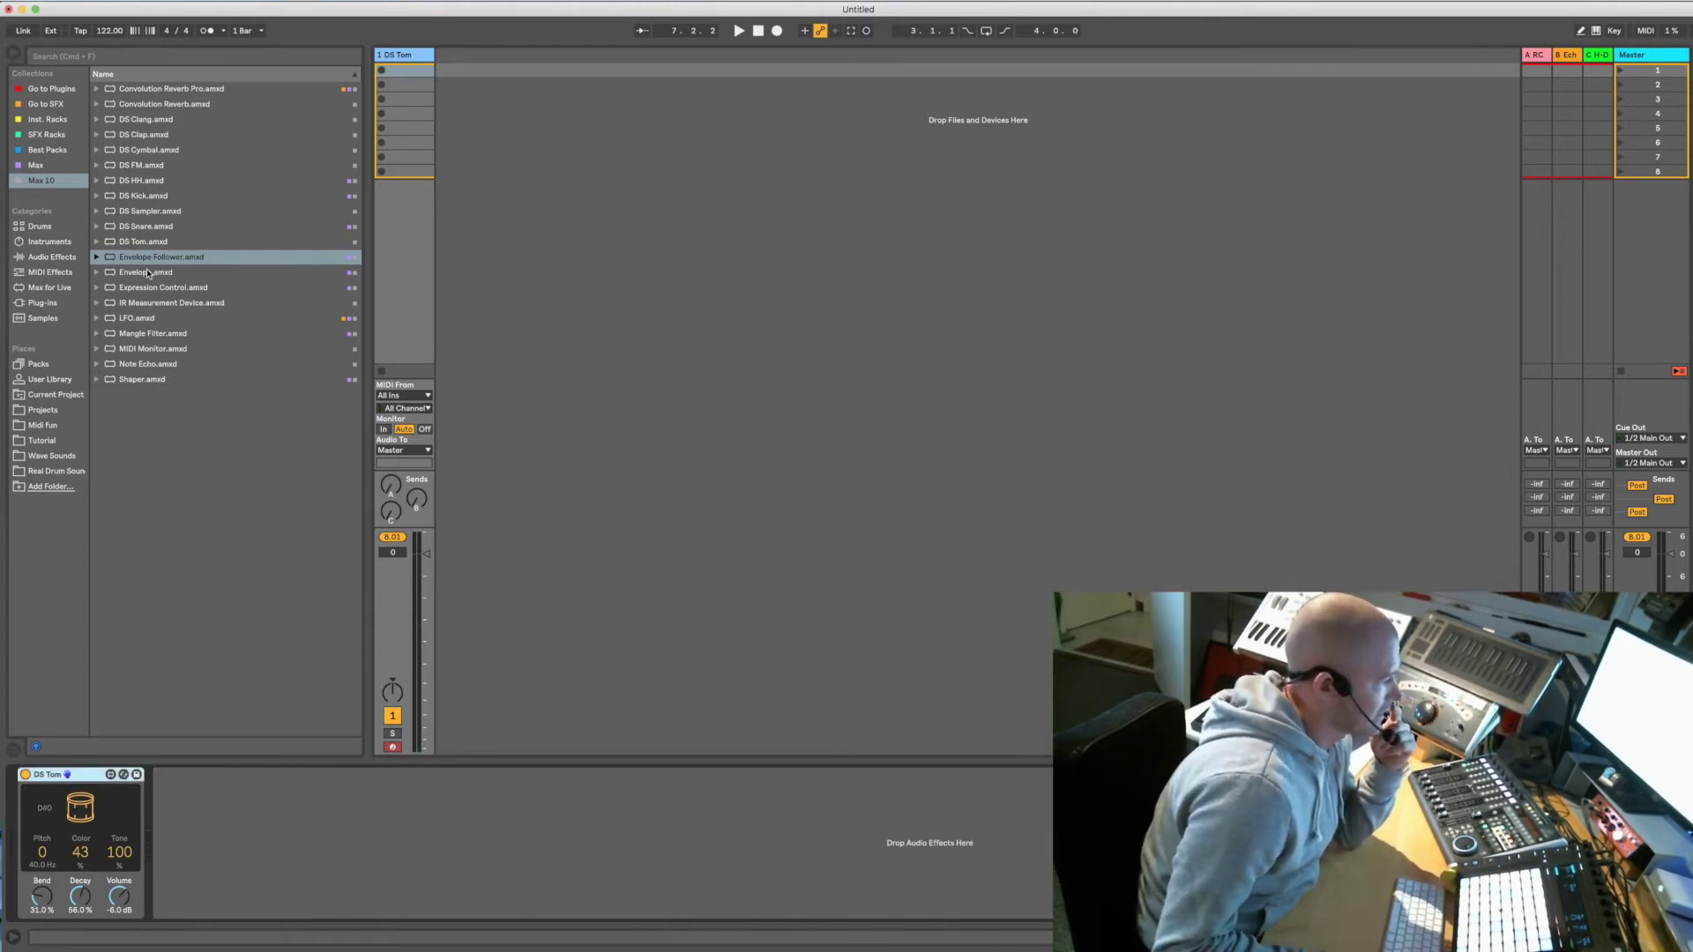
# Add the Envelope device to the DS Tom track, map it to Pitch, and set Attack to 285 ms, Decay 12.3 ms and Sustain -21 dB
pyautogui.moveTo(148, 274); pyautogui.dragTo(250, 849)
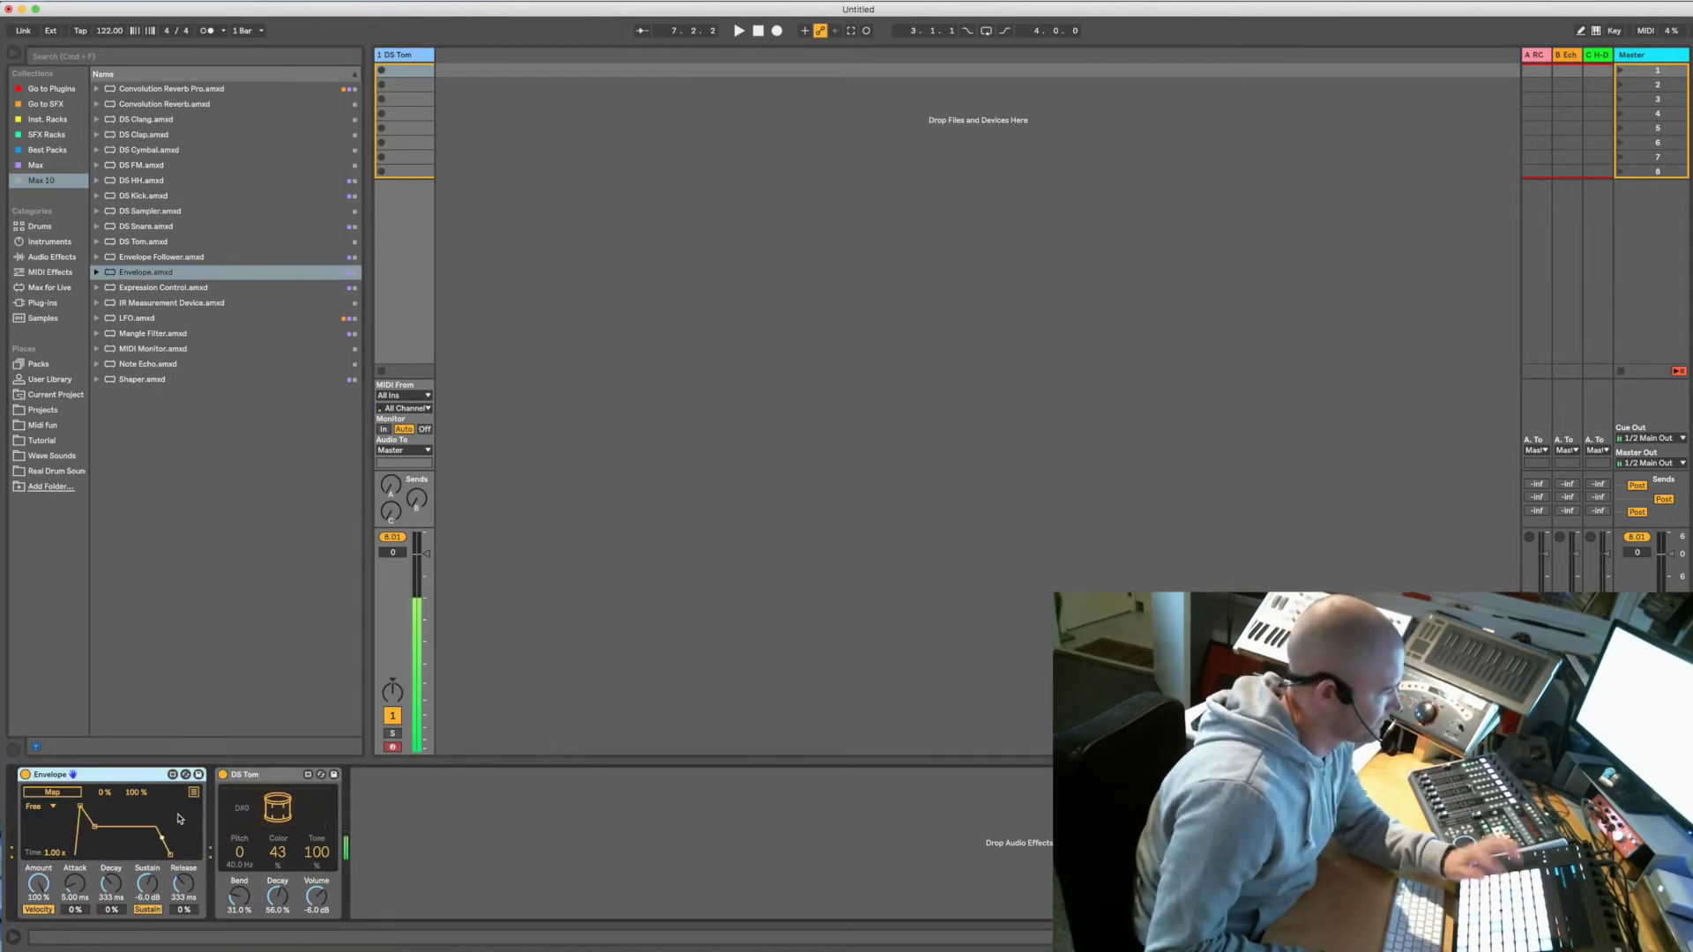
pyautogui.click(52, 792)
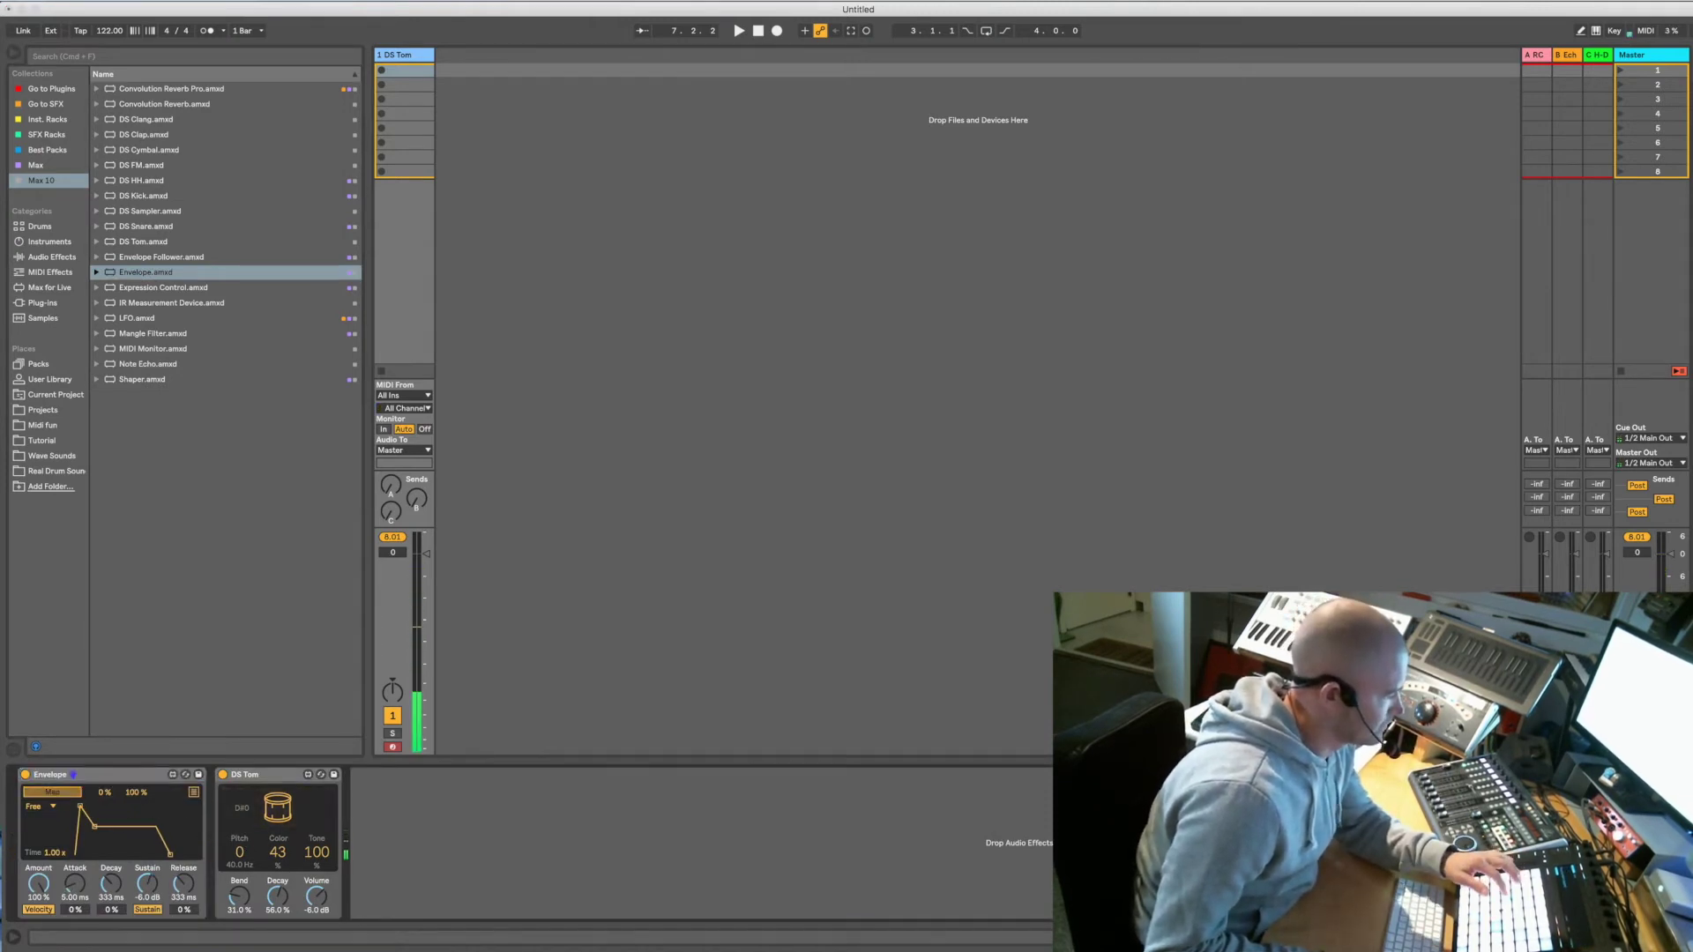
pyautogui.click(239, 852)
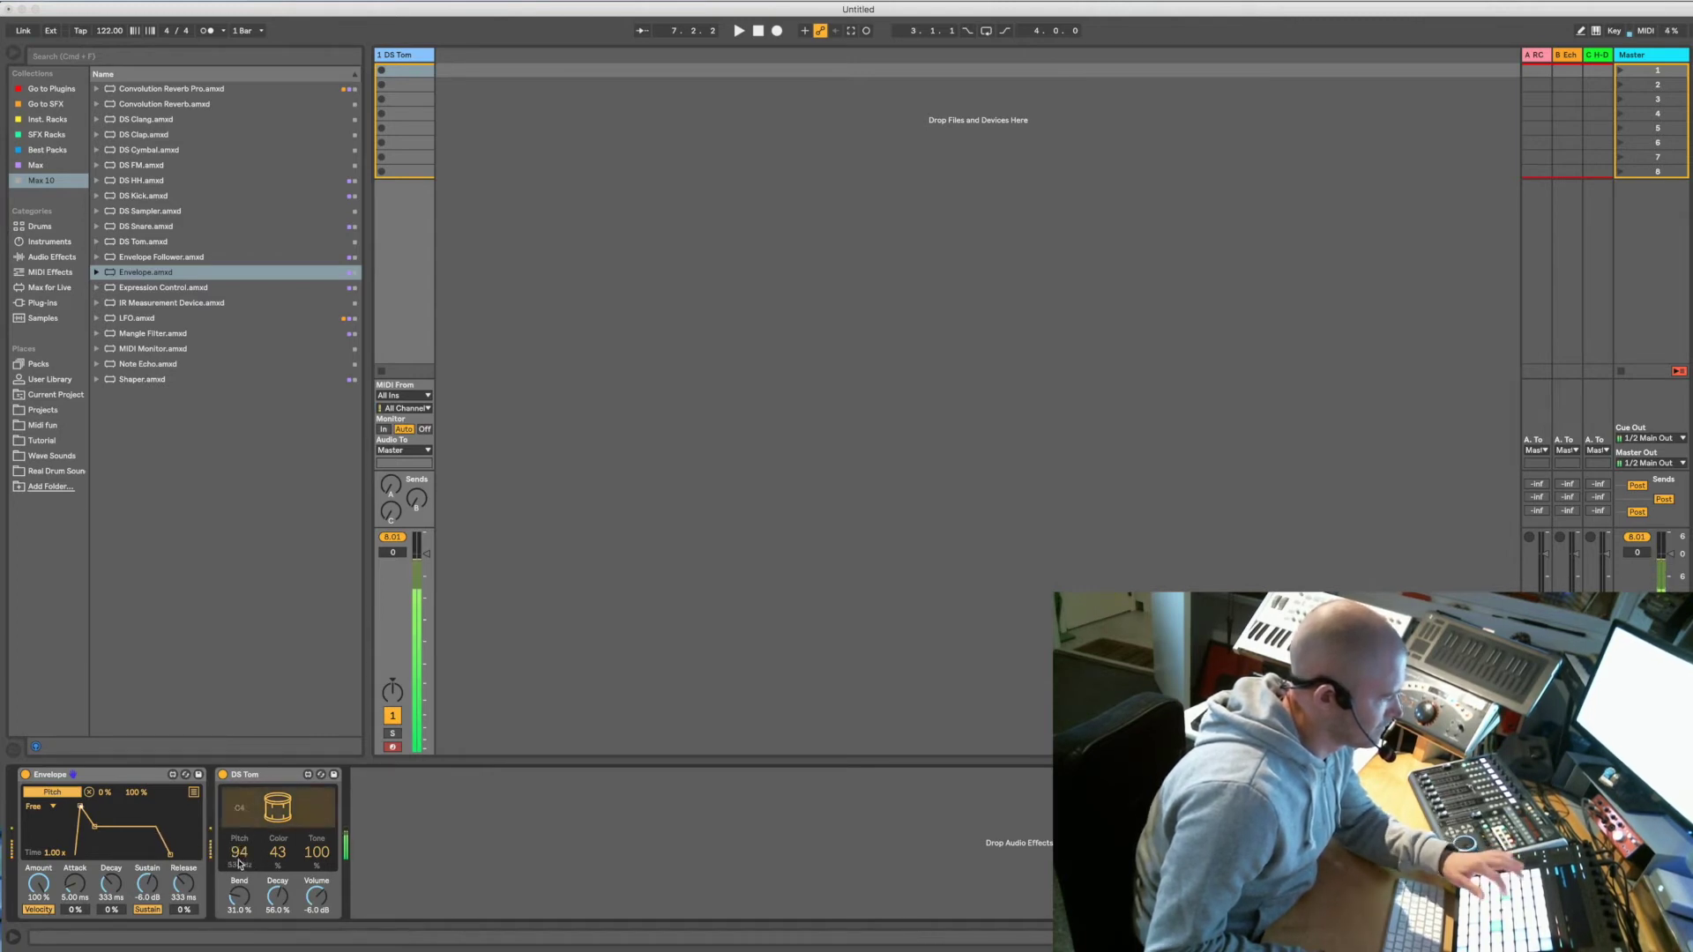
pyautogui.moveTo(74, 885); pyautogui.dragTo(111, 912)
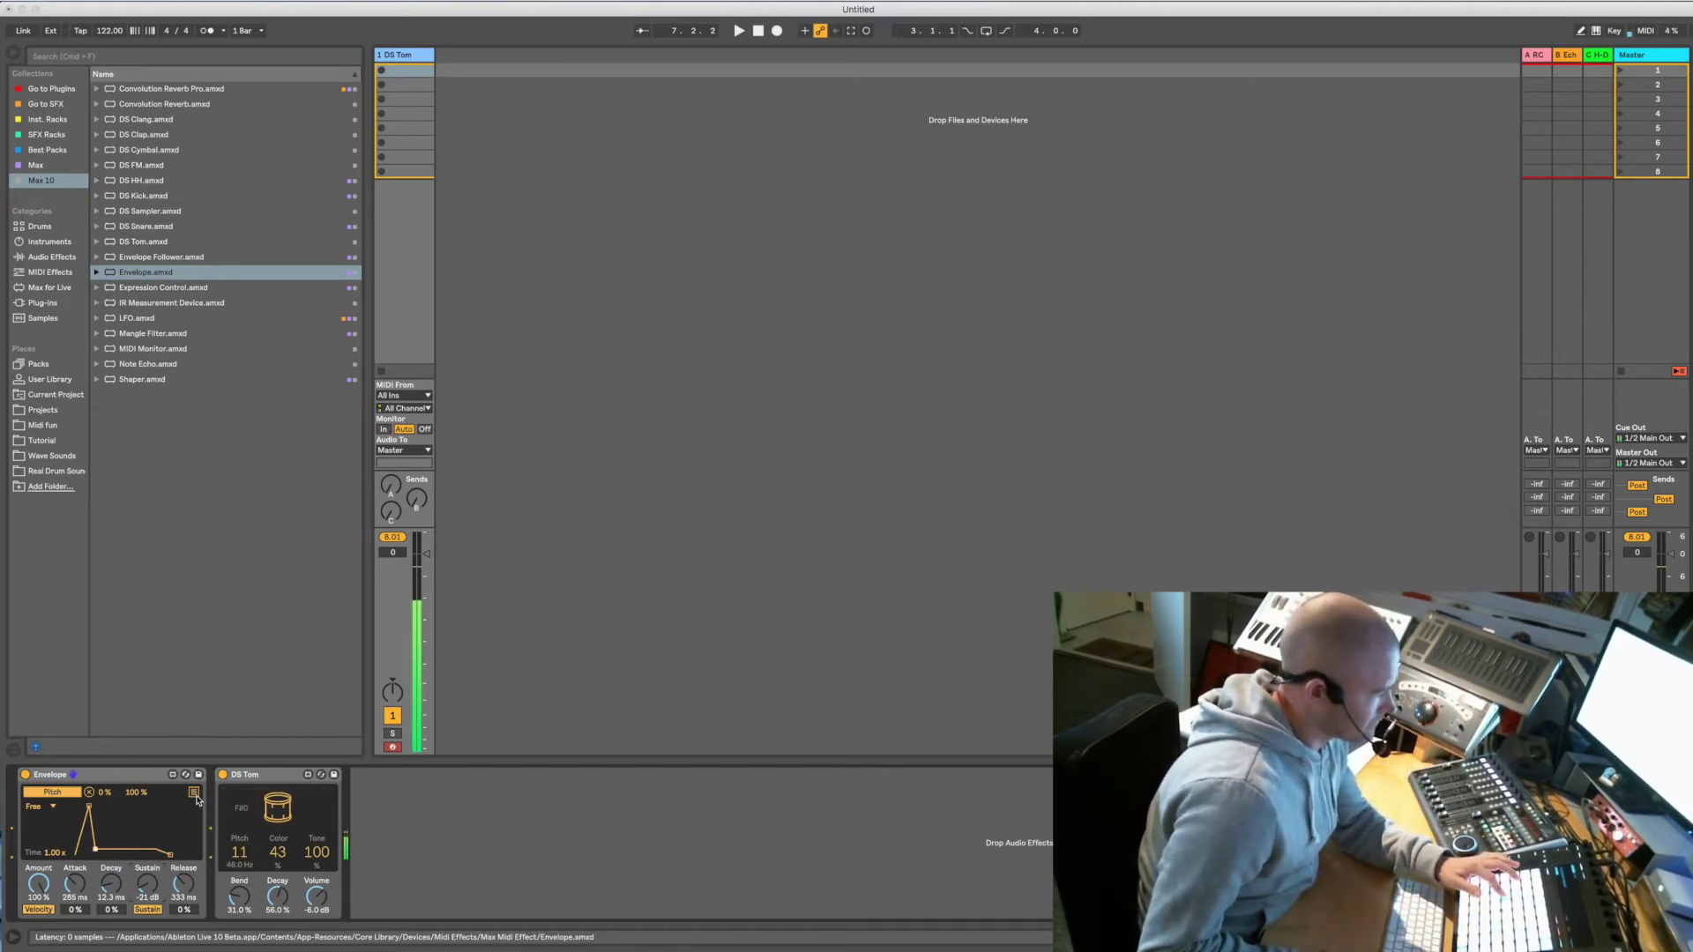
# Map Envelope's second slot to DS Tom's Bend, with the minimum at 100 % and the maximum at 31 %
pyautogui.click(195, 795)
pyautogui.click(41, 805)
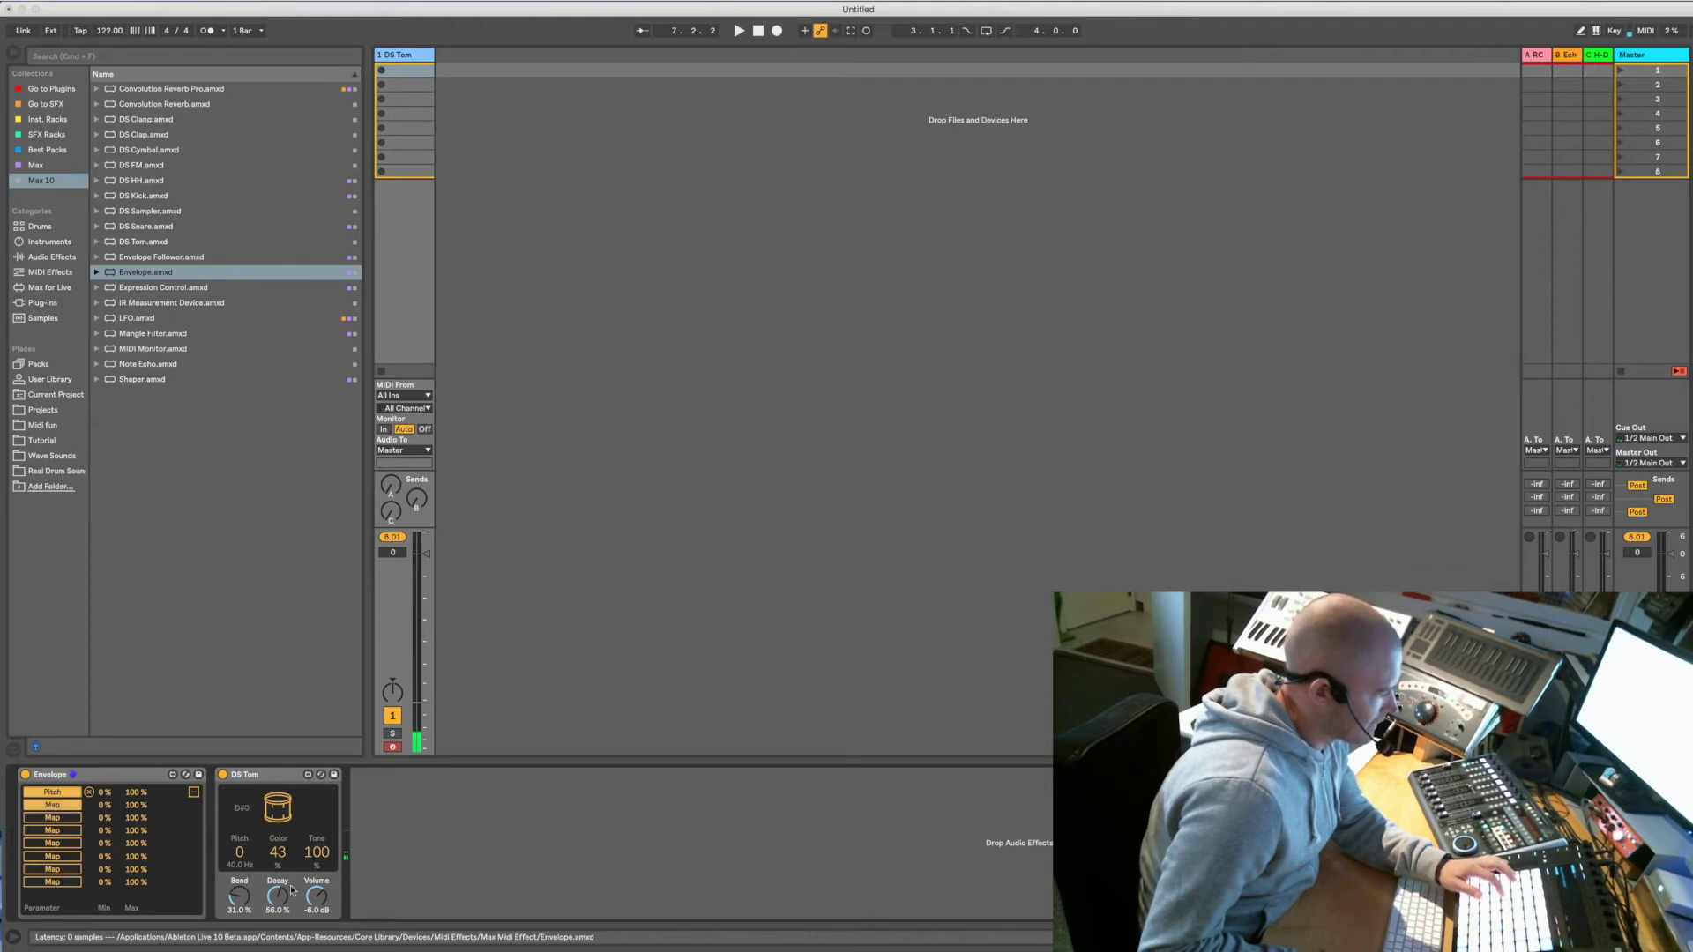
pyautogui.click(239, 896)
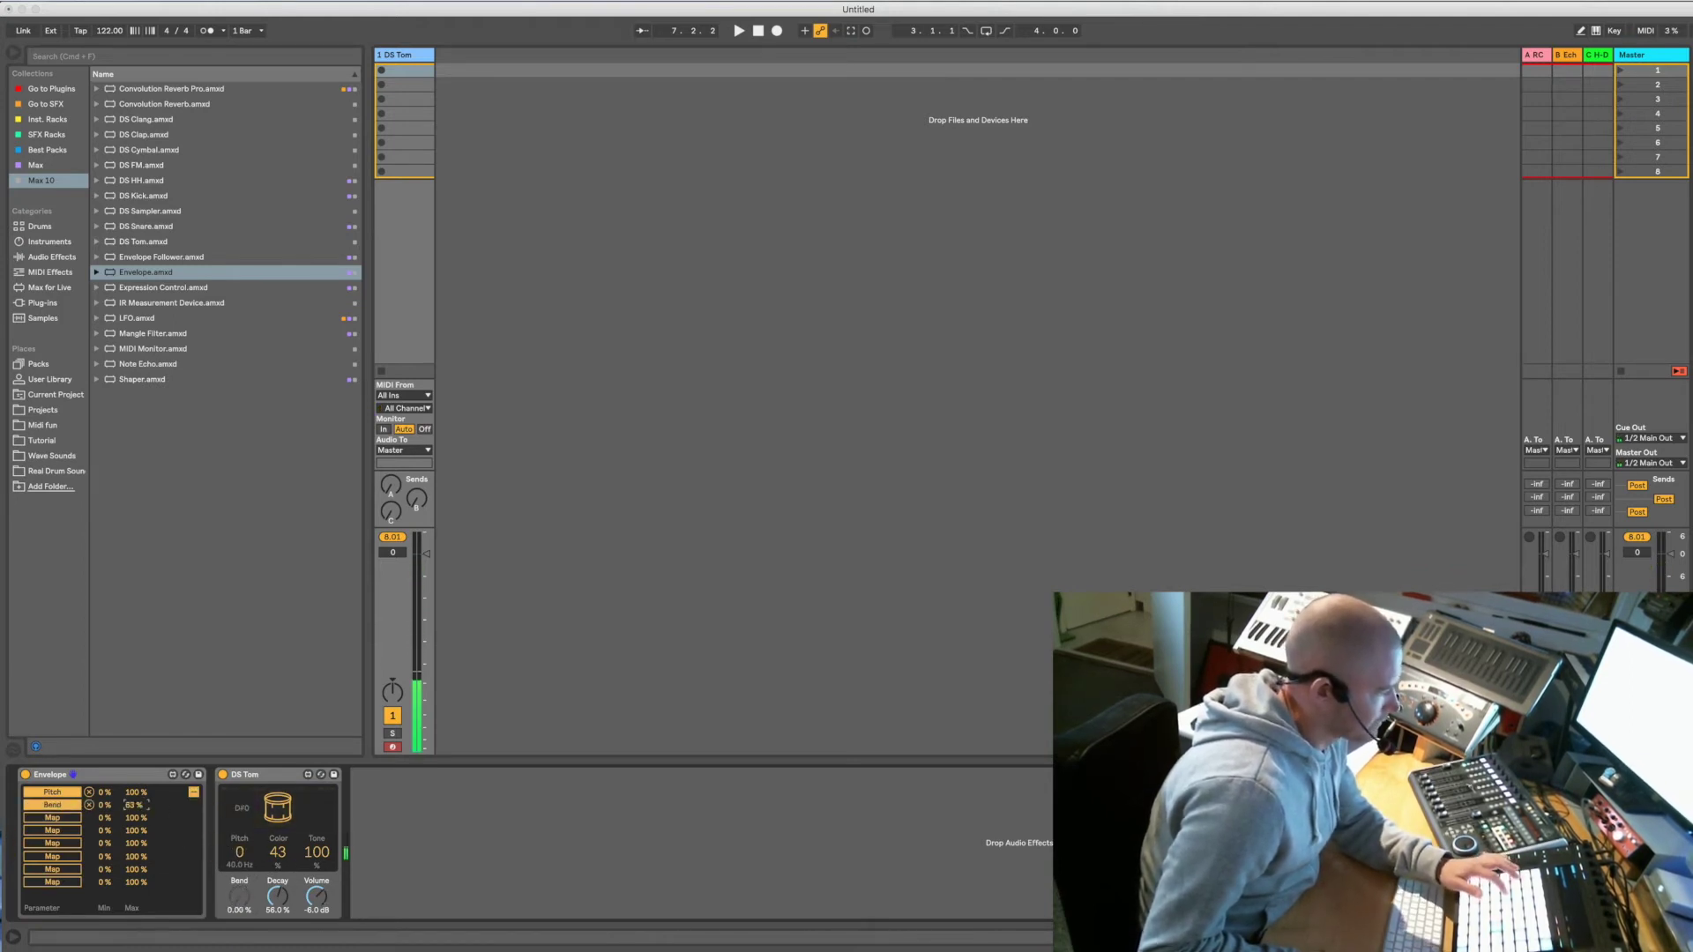
pyautogui.moveTo(132, 809); pyautogui.dragTo(133, 793)
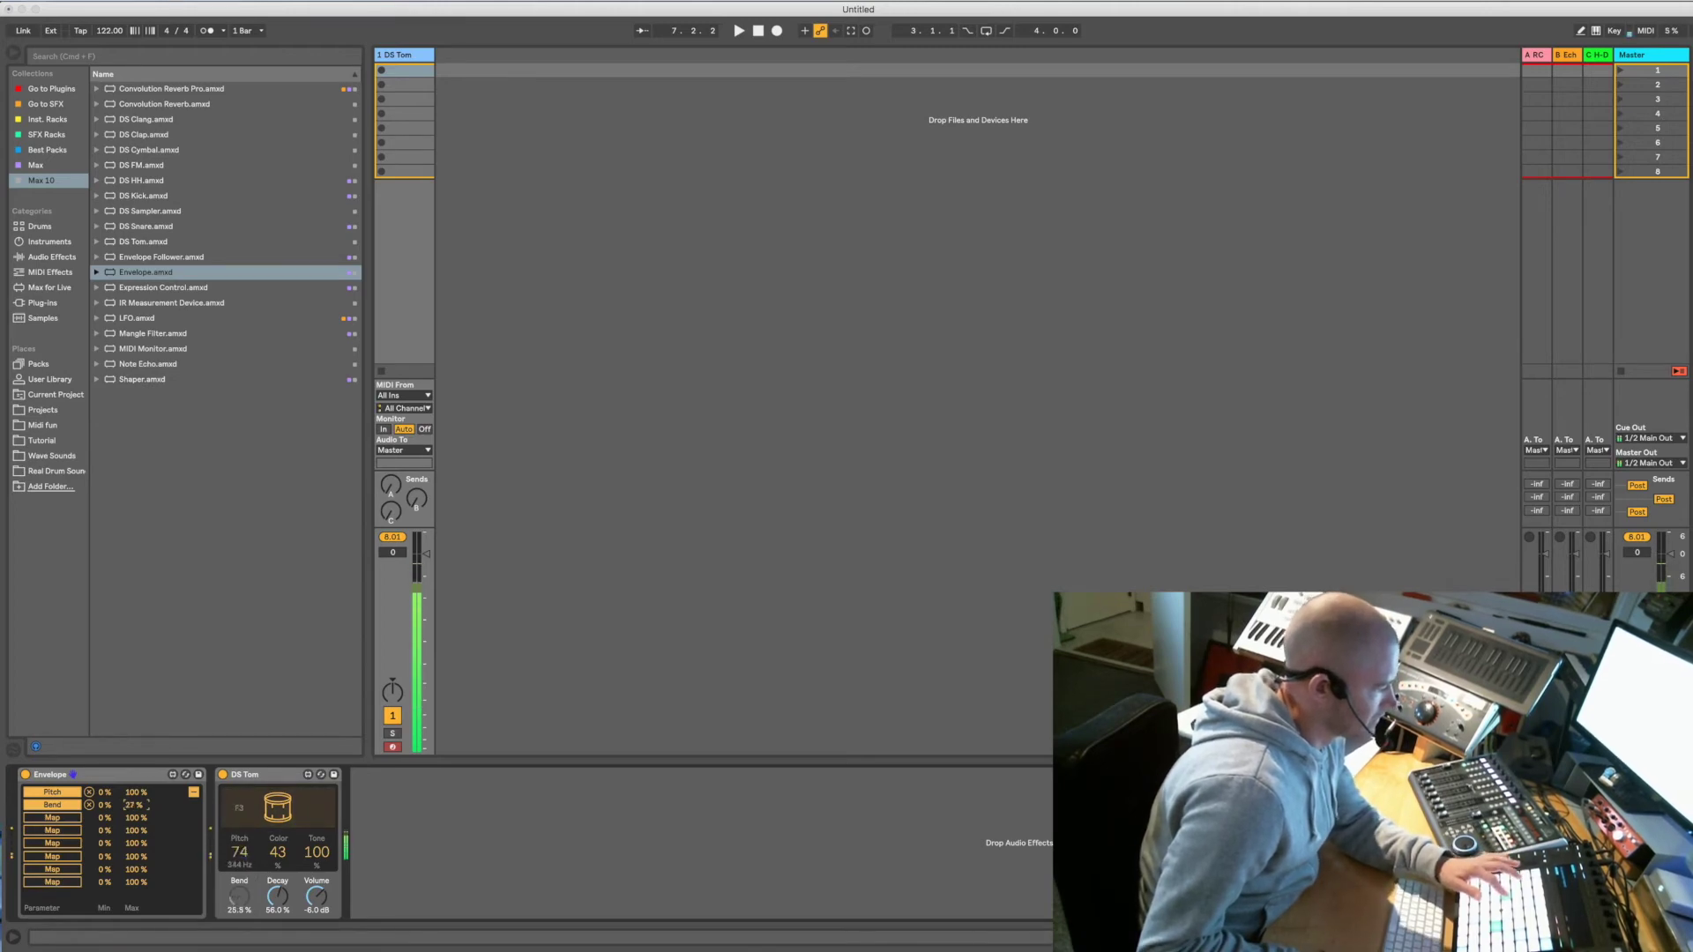
pyautogui.moveTo(106, 805); pyautogui.dragTo(106, 749)
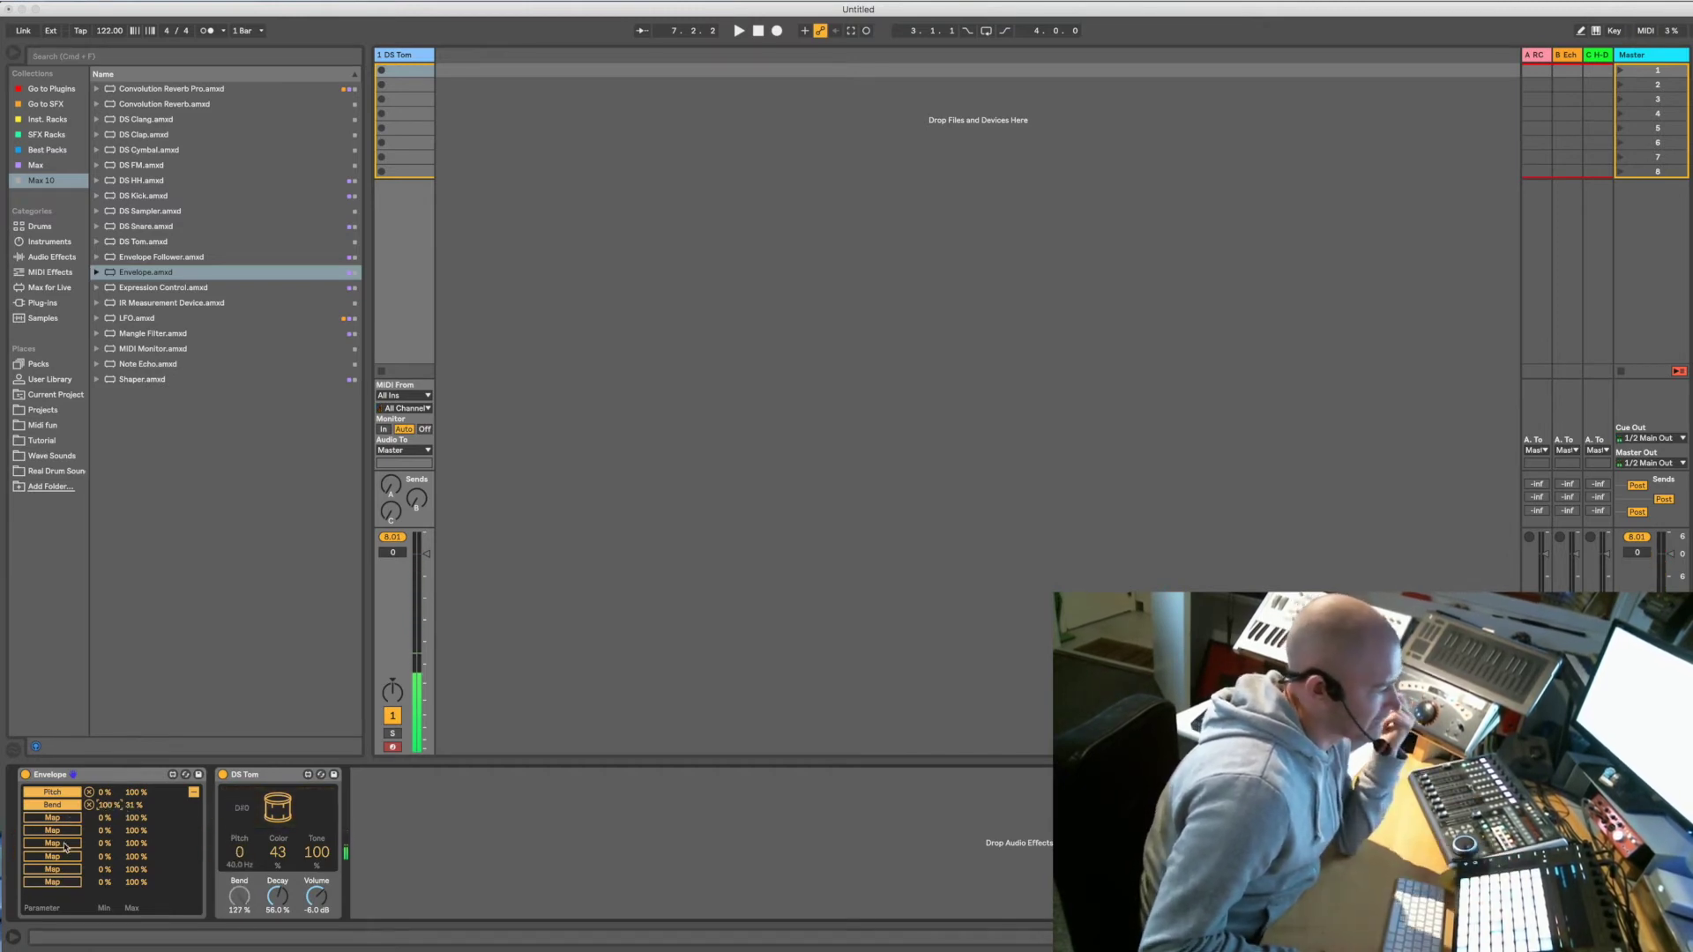
# Collapse Envelope's mapping list and delete the Envelope device from the DS Tom track
pyautogui.click(193, 792)
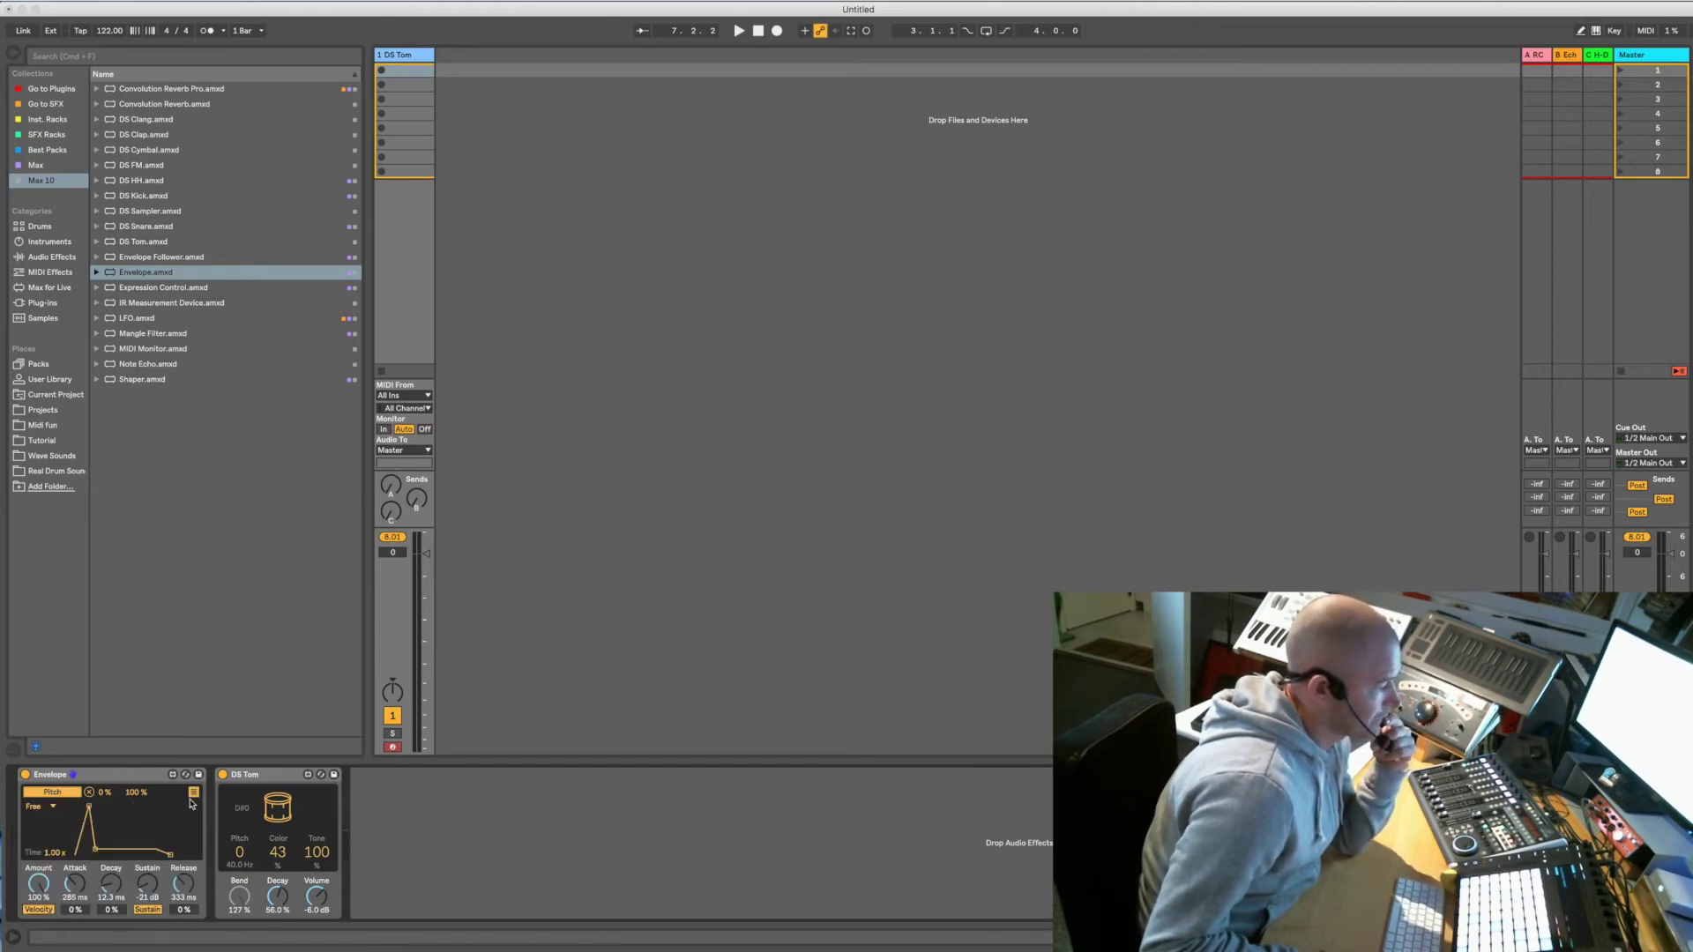
pyautogui.click(115, 774)
pyautogui.press('Delete')
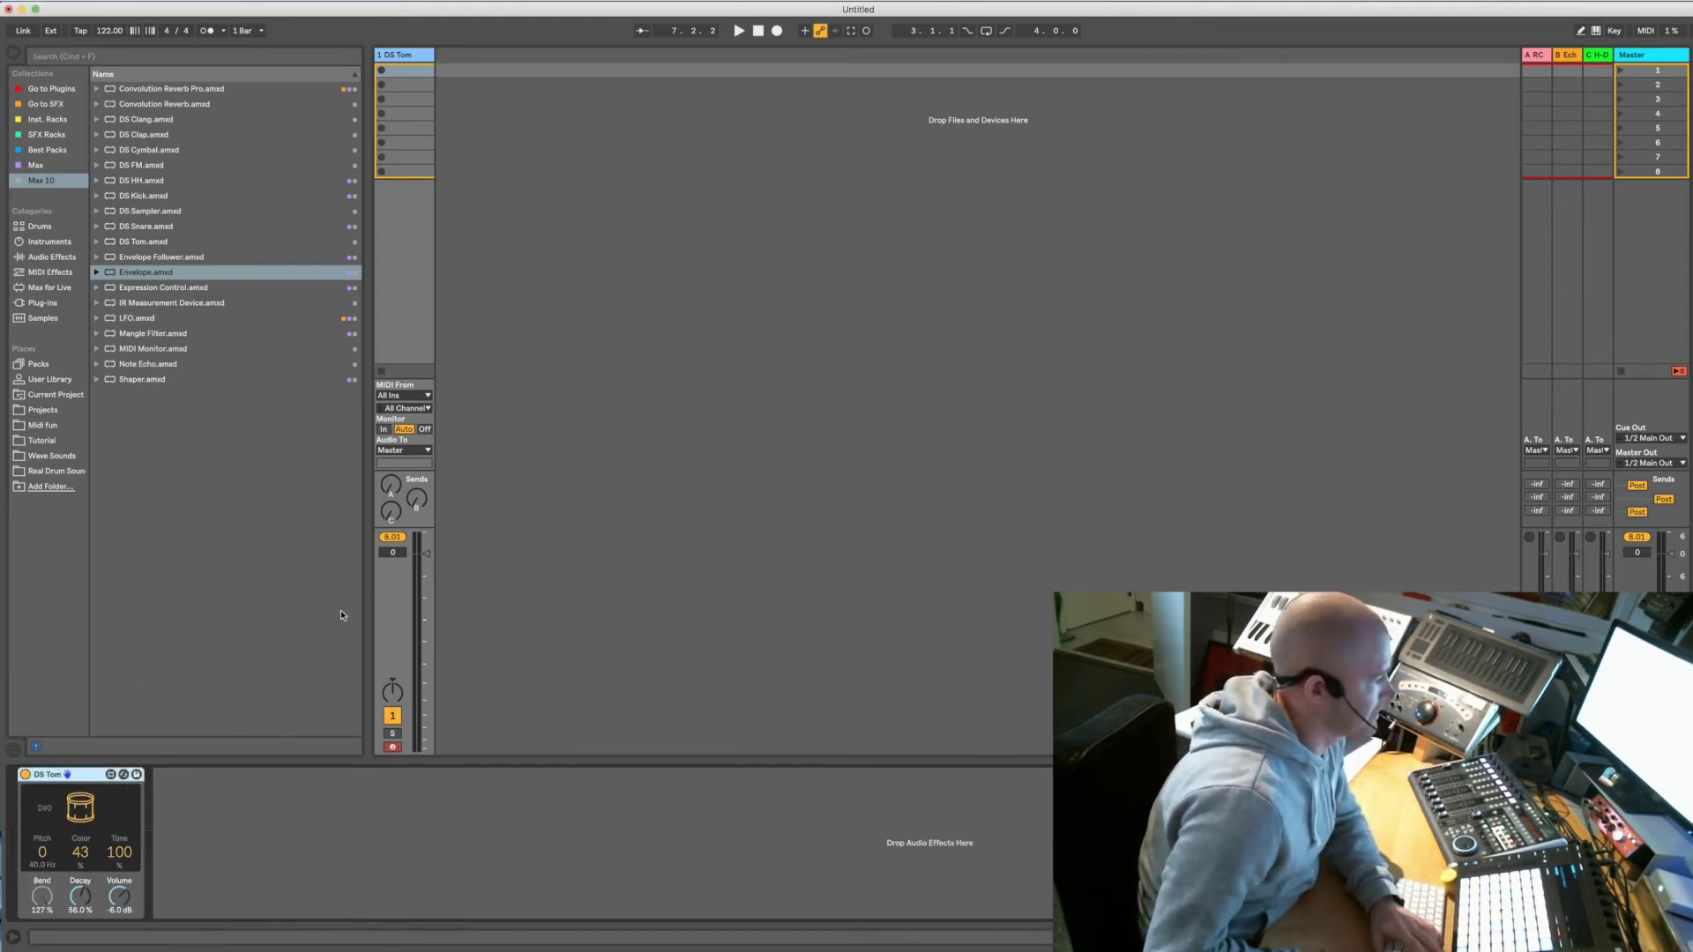
# Add Expression Control to the DS Tom track and map its Velocity source to DS Tom's Pitch
pyautogui.moveTo(166, 287); pyautogui.dragTo(318, 844)
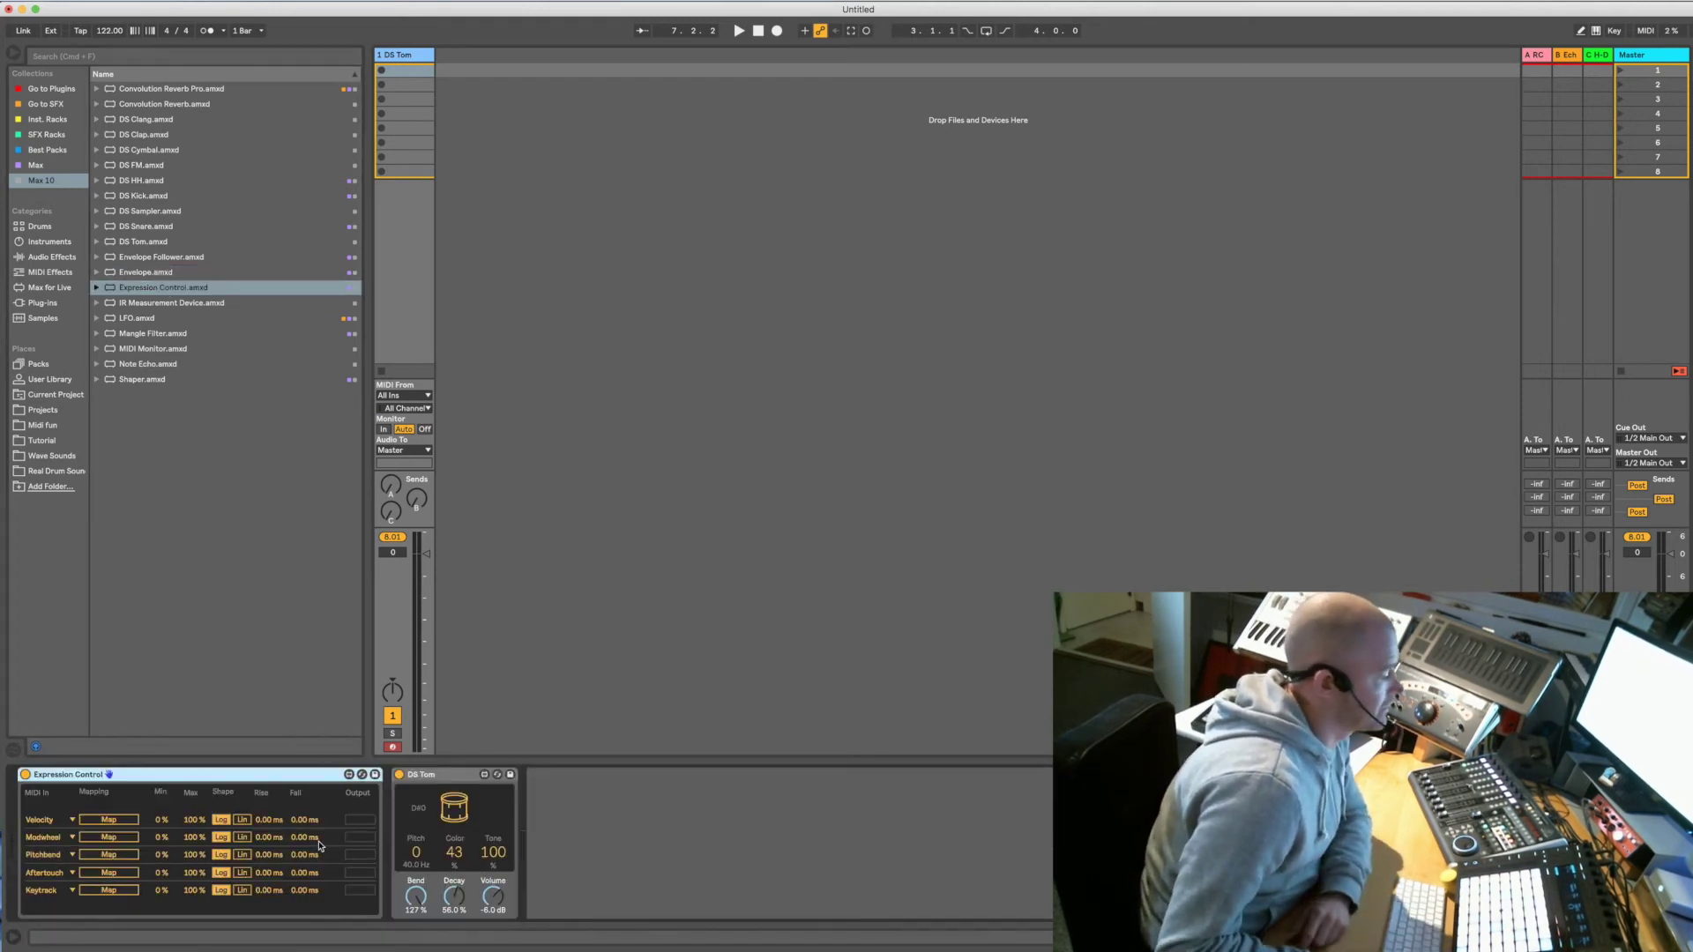
pyautogui.click(72, 820)
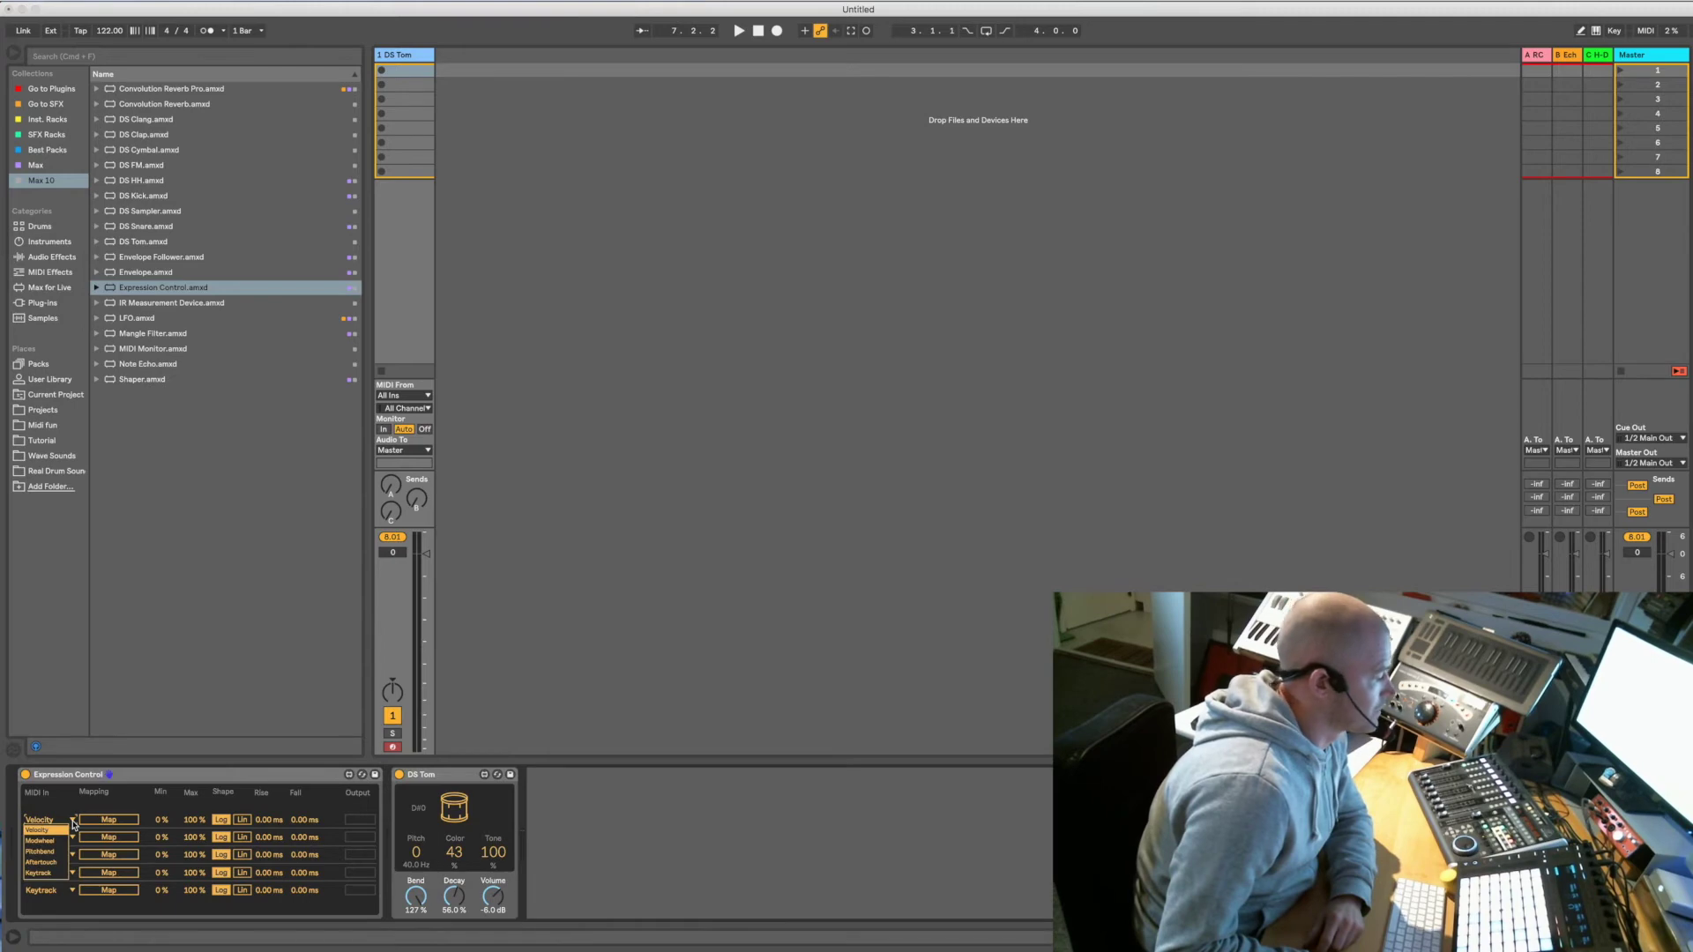
pyautogui.click(63, 825)
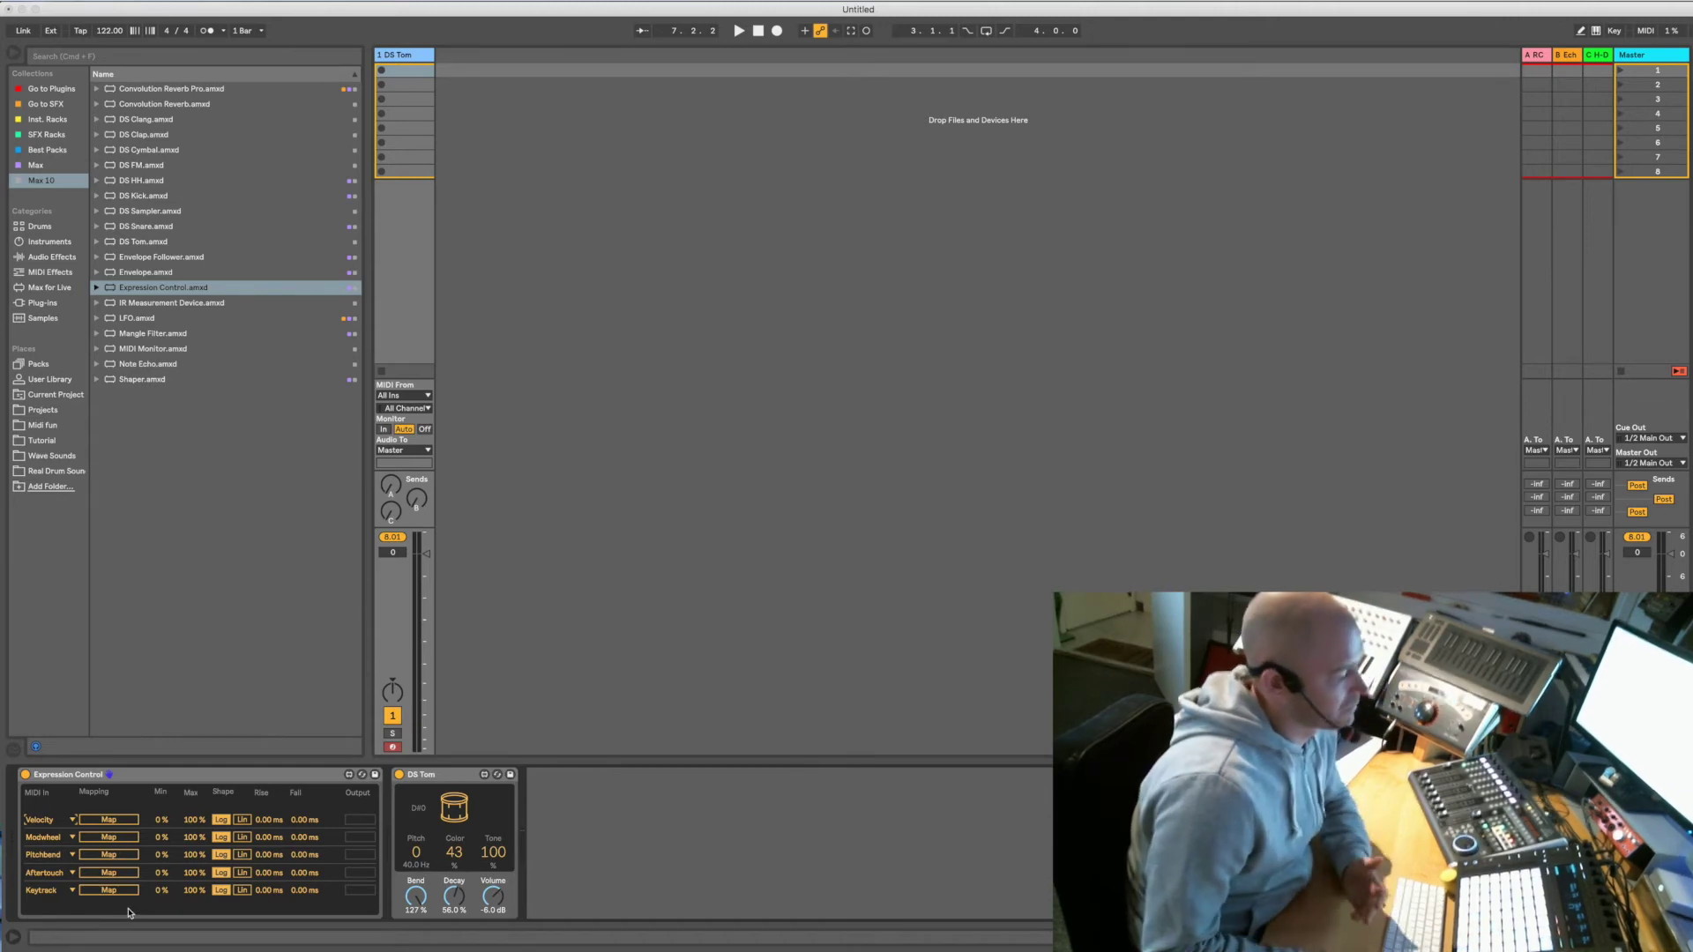
pyautogui.click(110, 821)
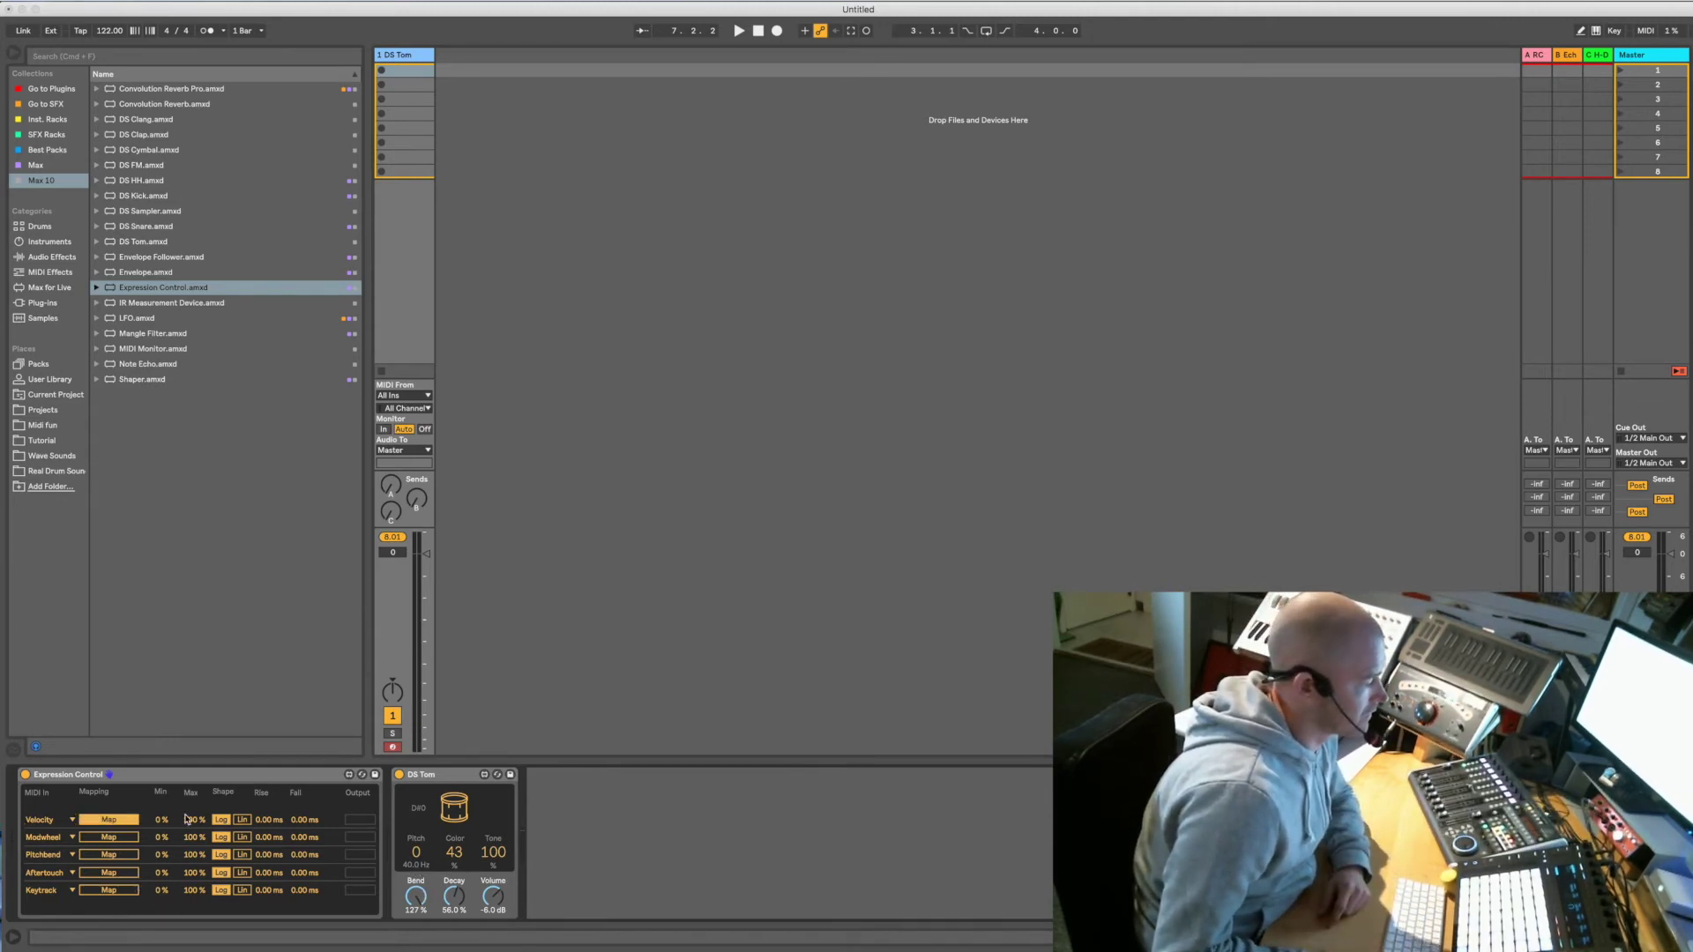
pyautogui.click(417, 853)
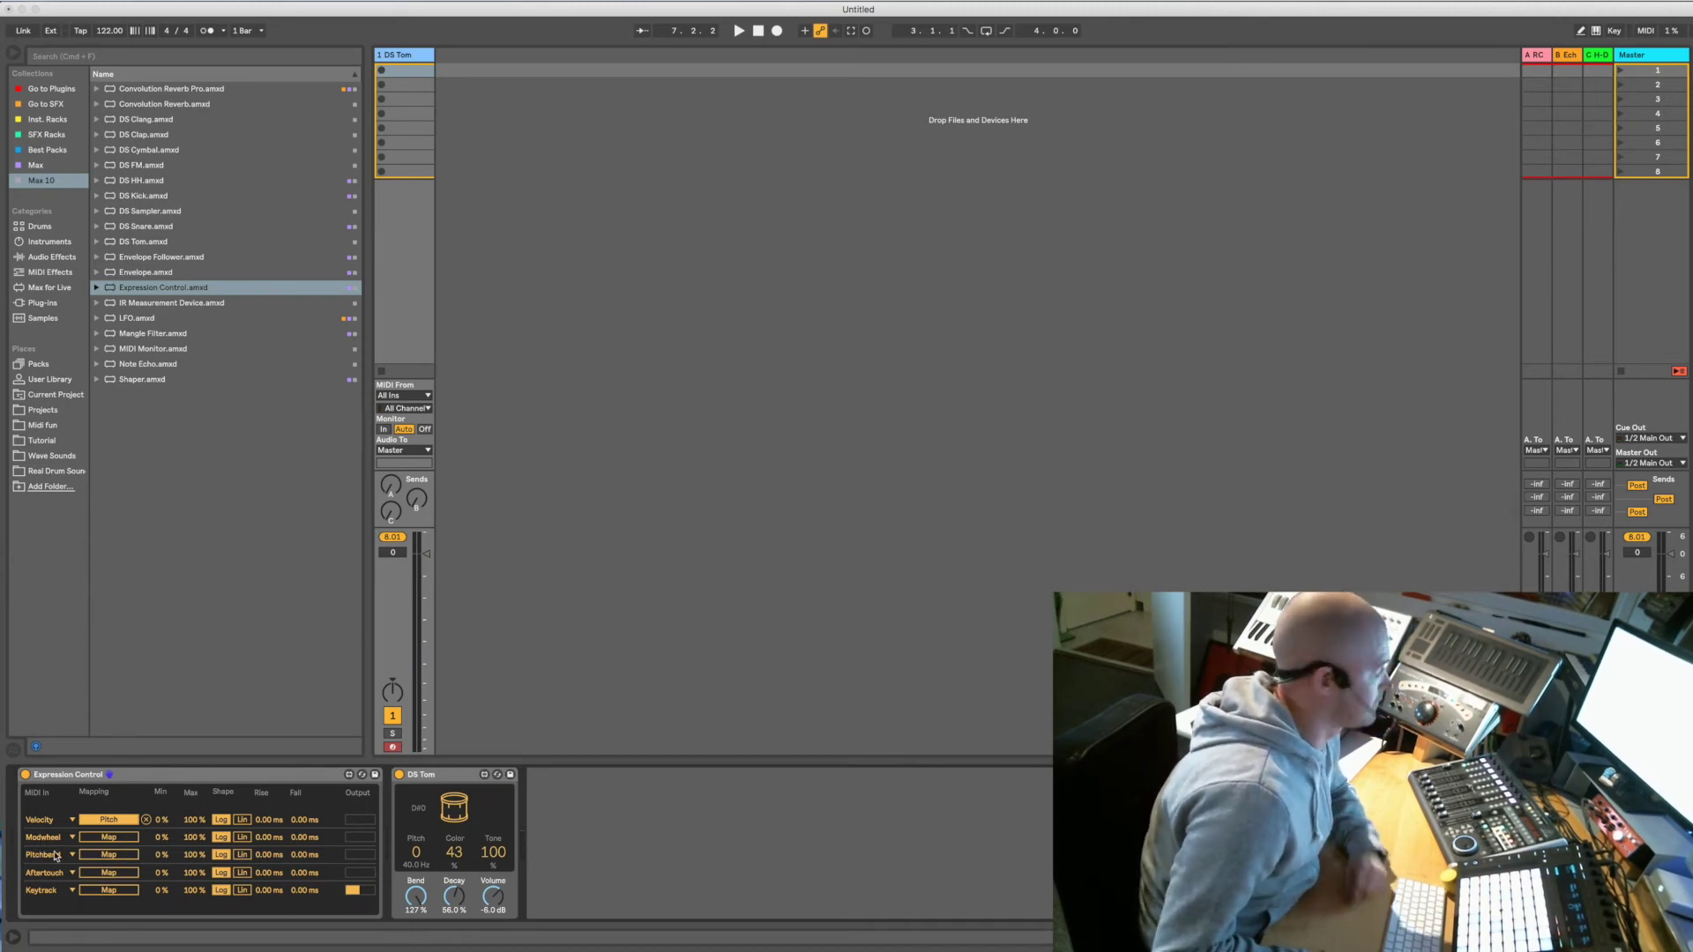
# Delete Expression Control and add IR Measurement Device after DS Tom
pyautogui.click(137, 779)
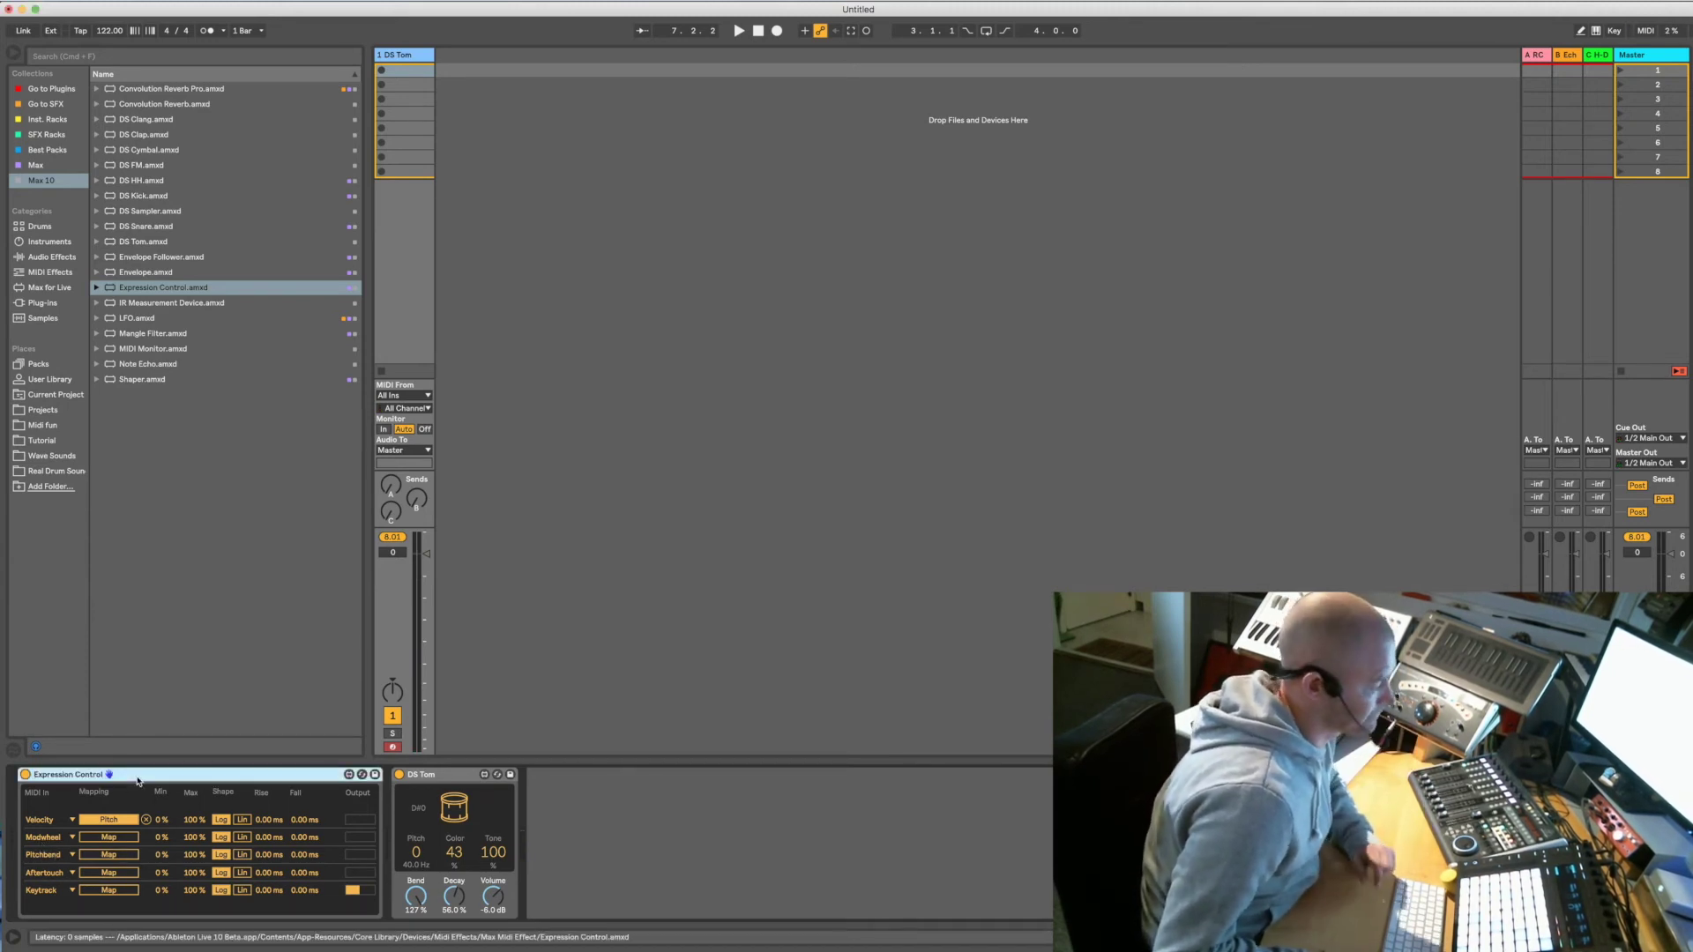
pyautogui.press('Delete')
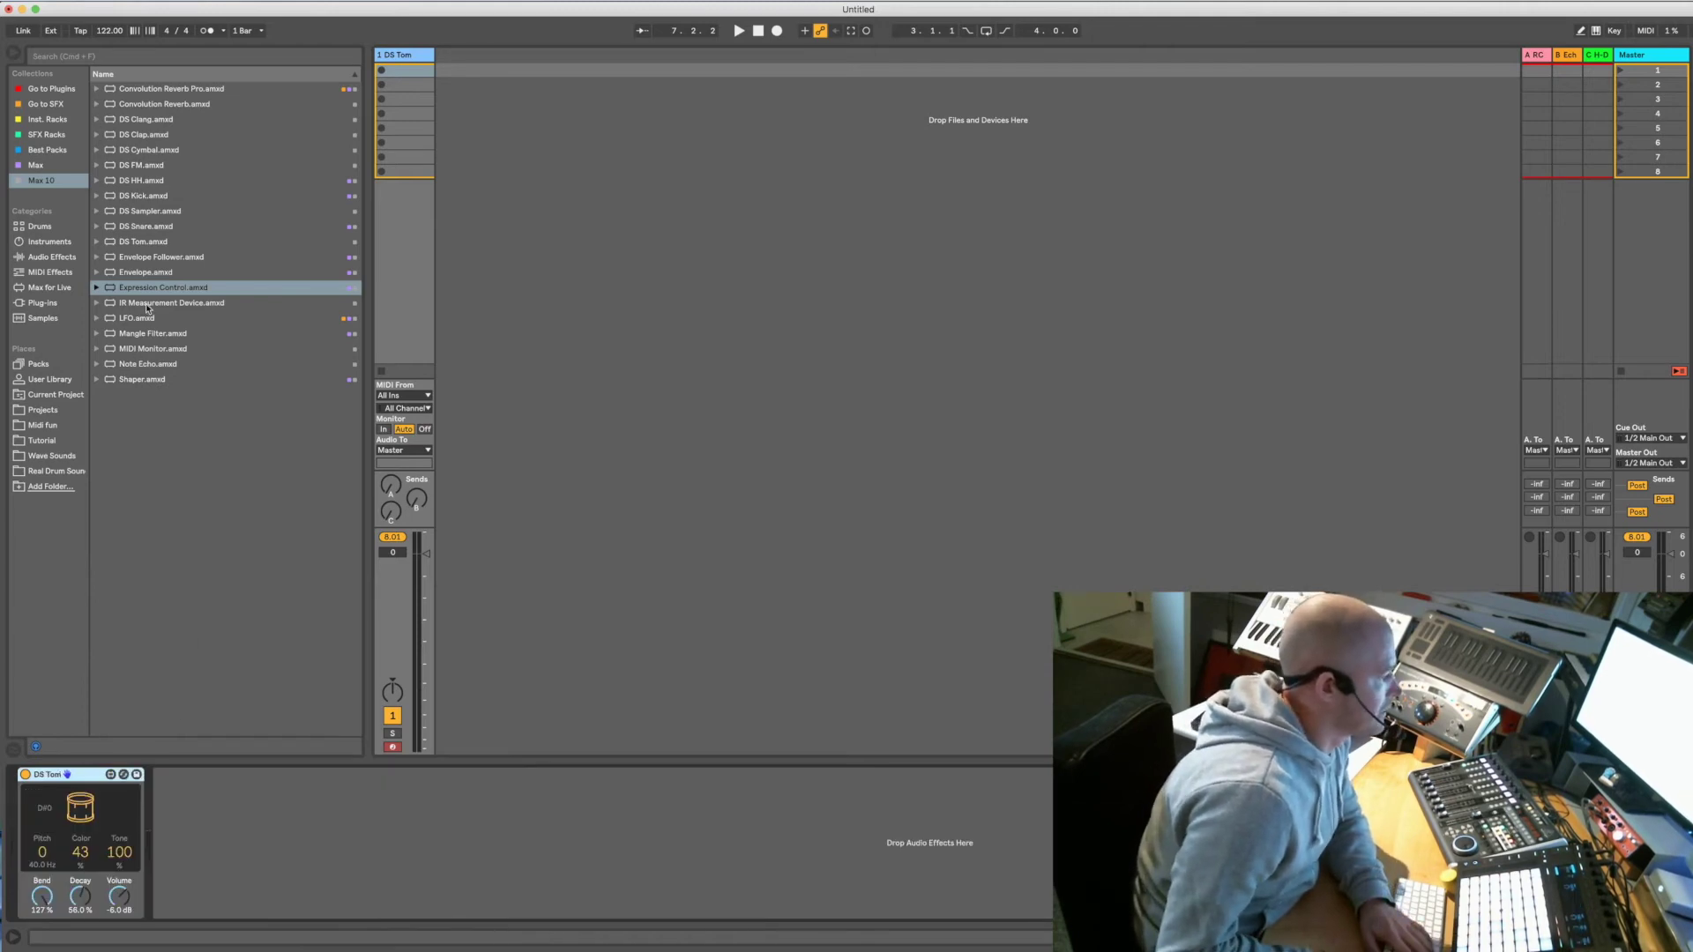
pyautogui.moveTo(147, 308); pyautogui.dragTo(253, 802)
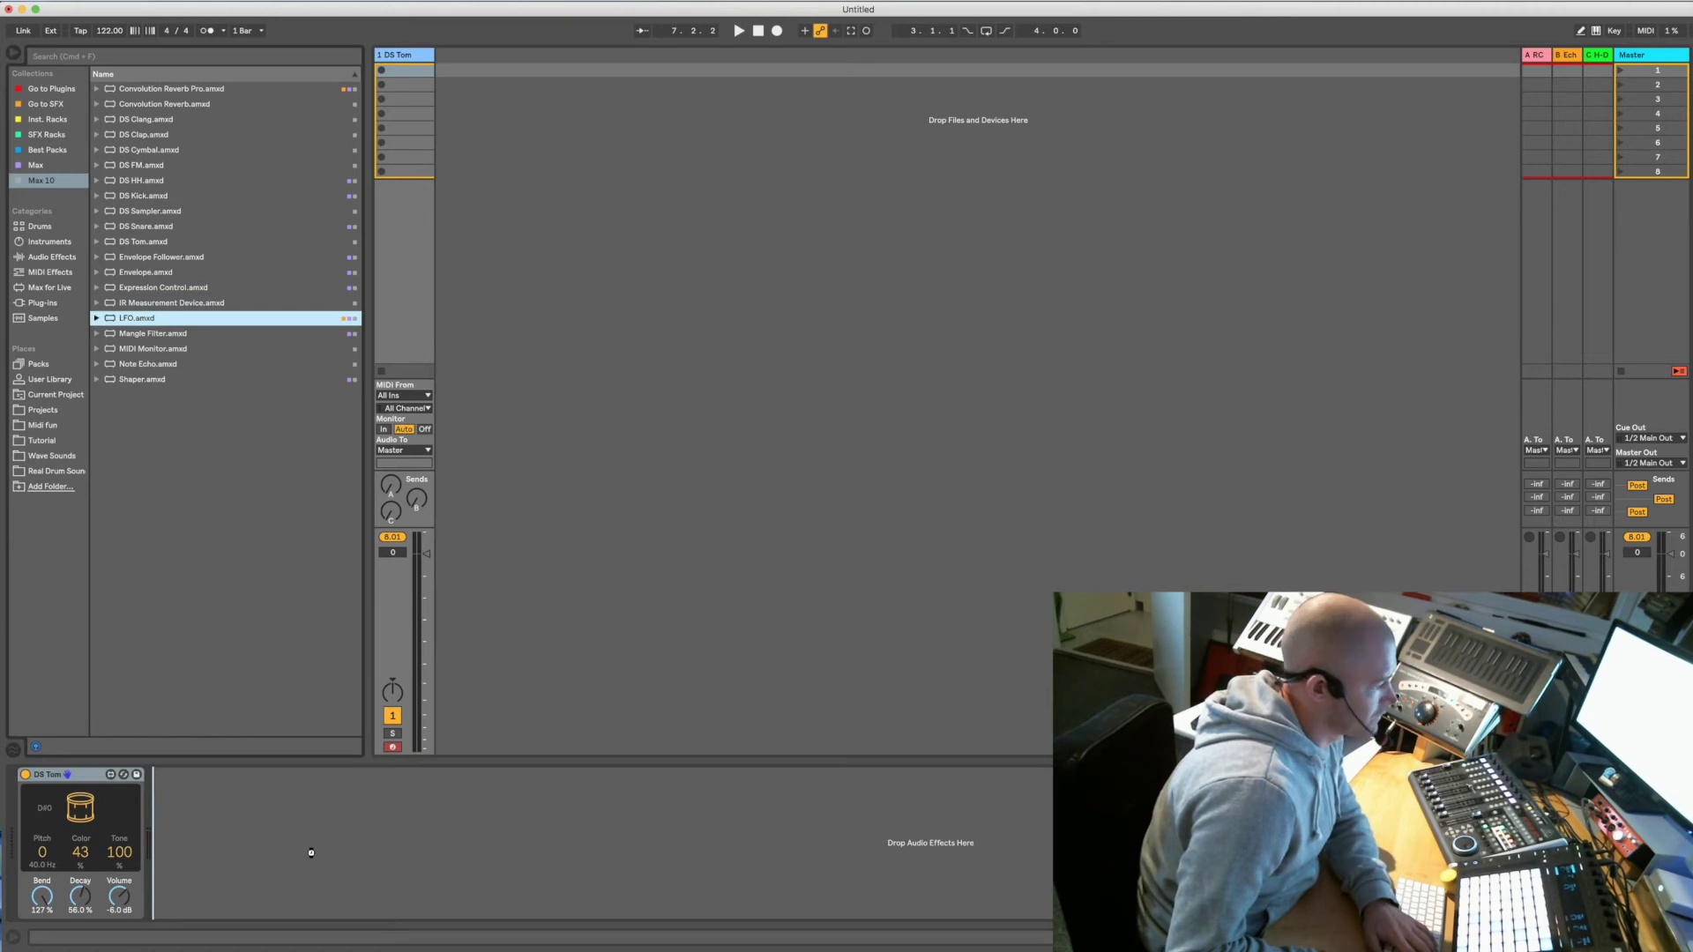
# Replace IR Measurement Device with LFO, expand its list of mapping slots, and delete LFO
pyautogui.press('Return')
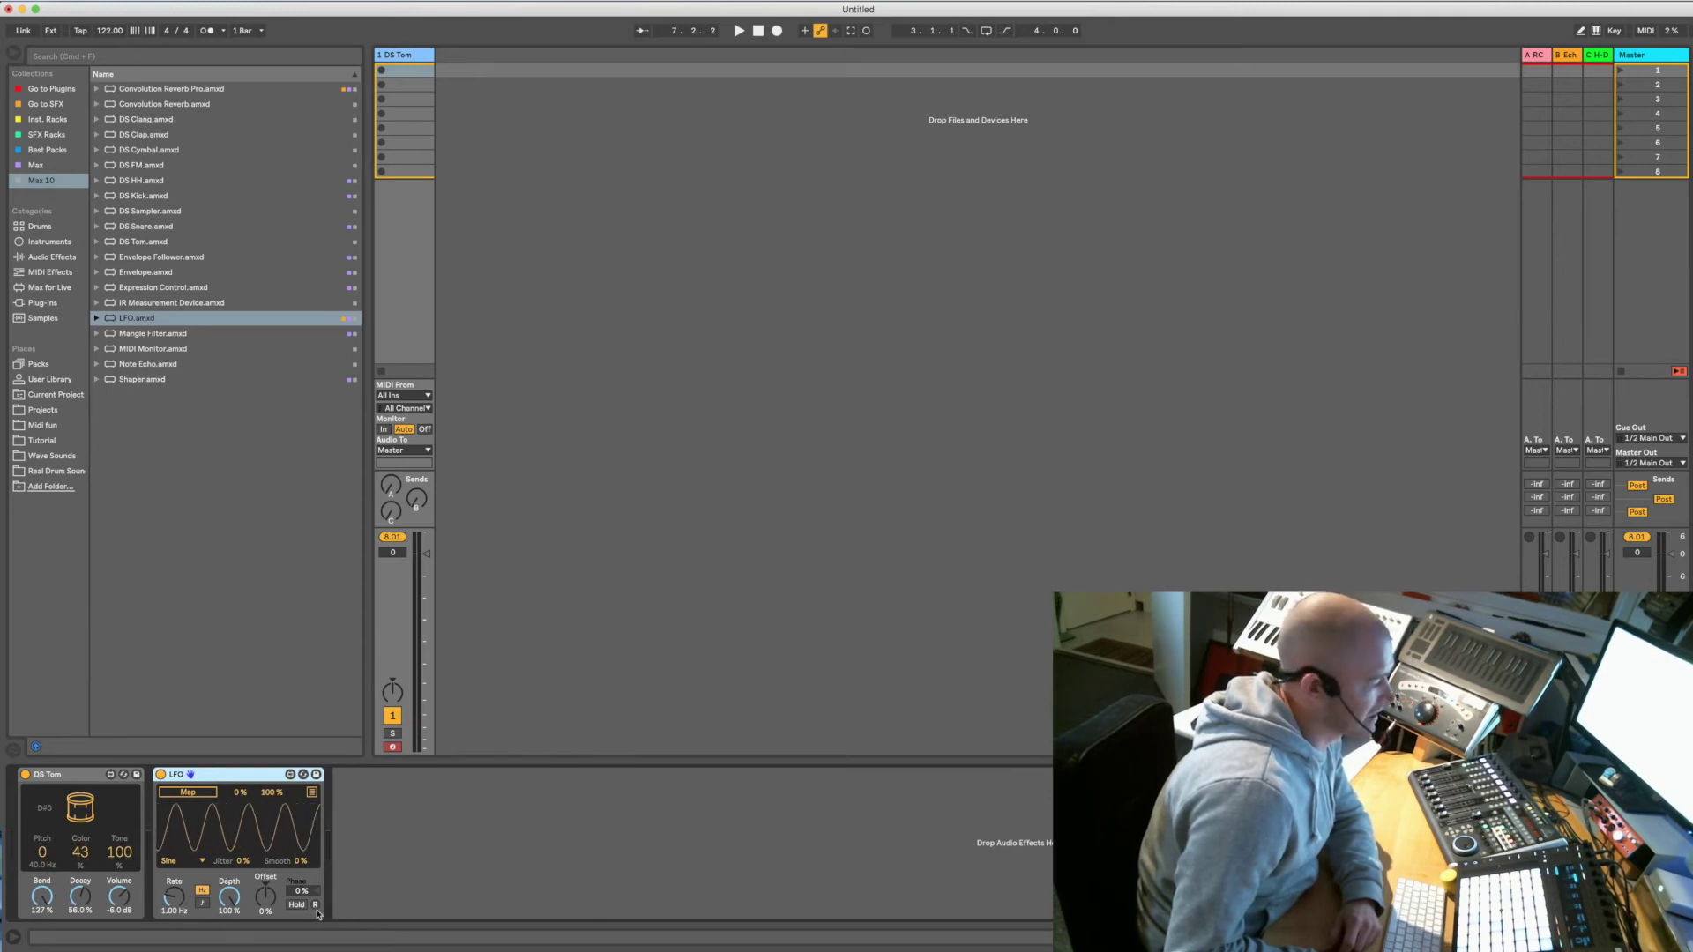
pyautogui.click(312, 795)
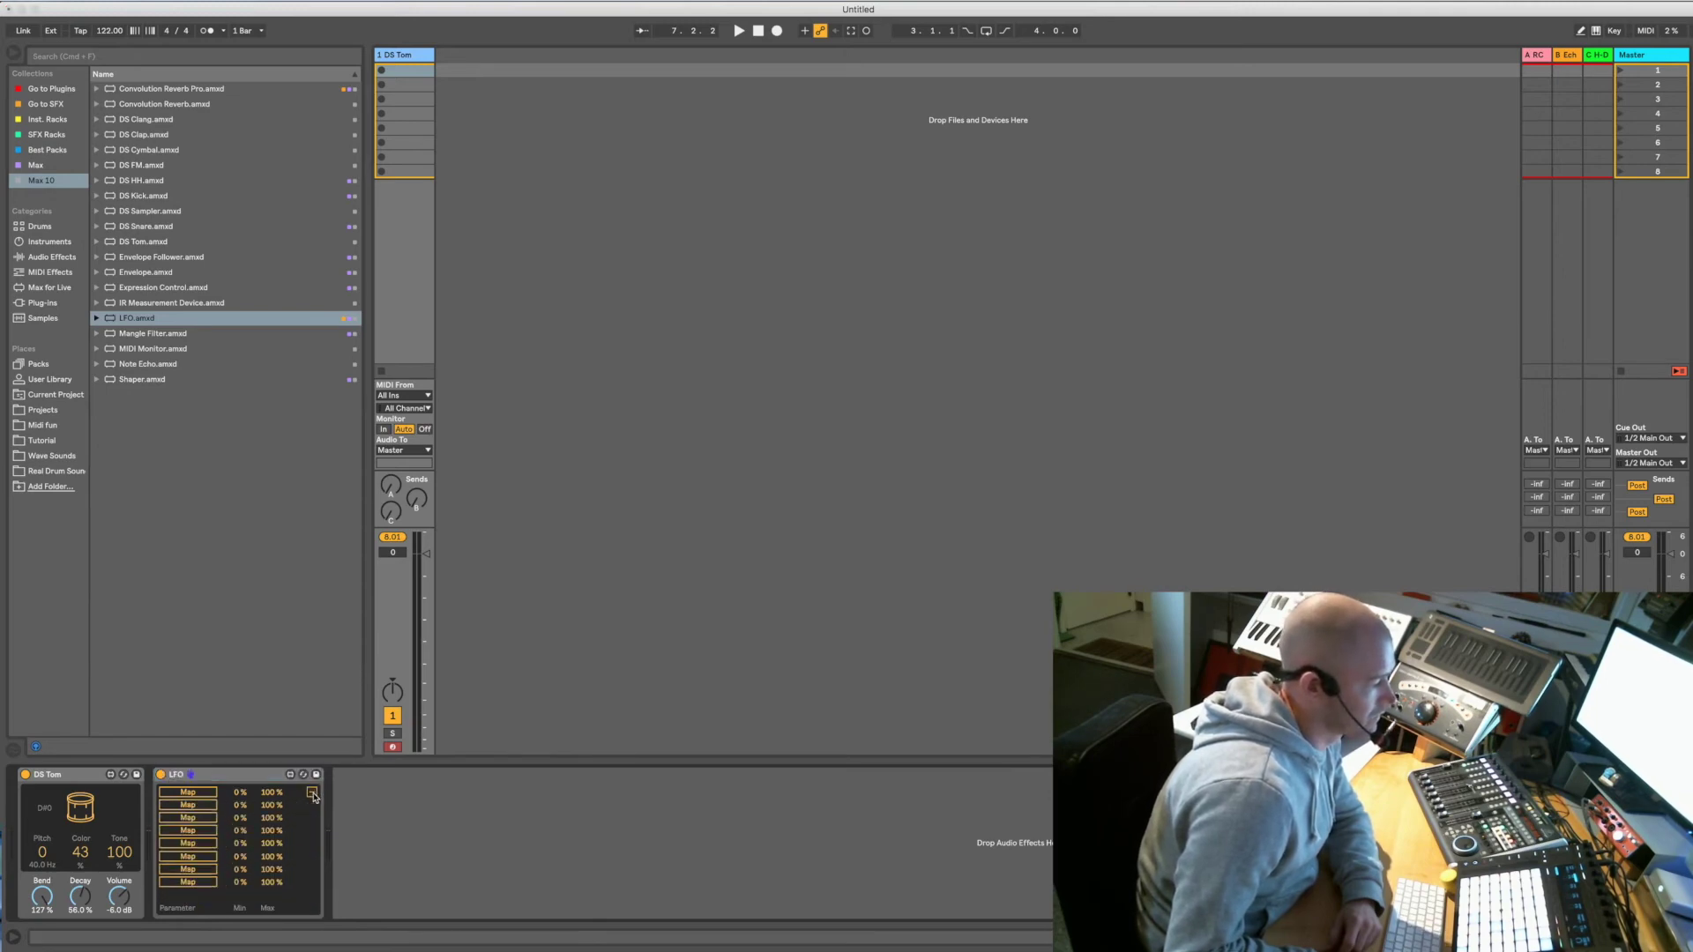
pyautogui.click(251, 774)
pyautogui.press('Delete')
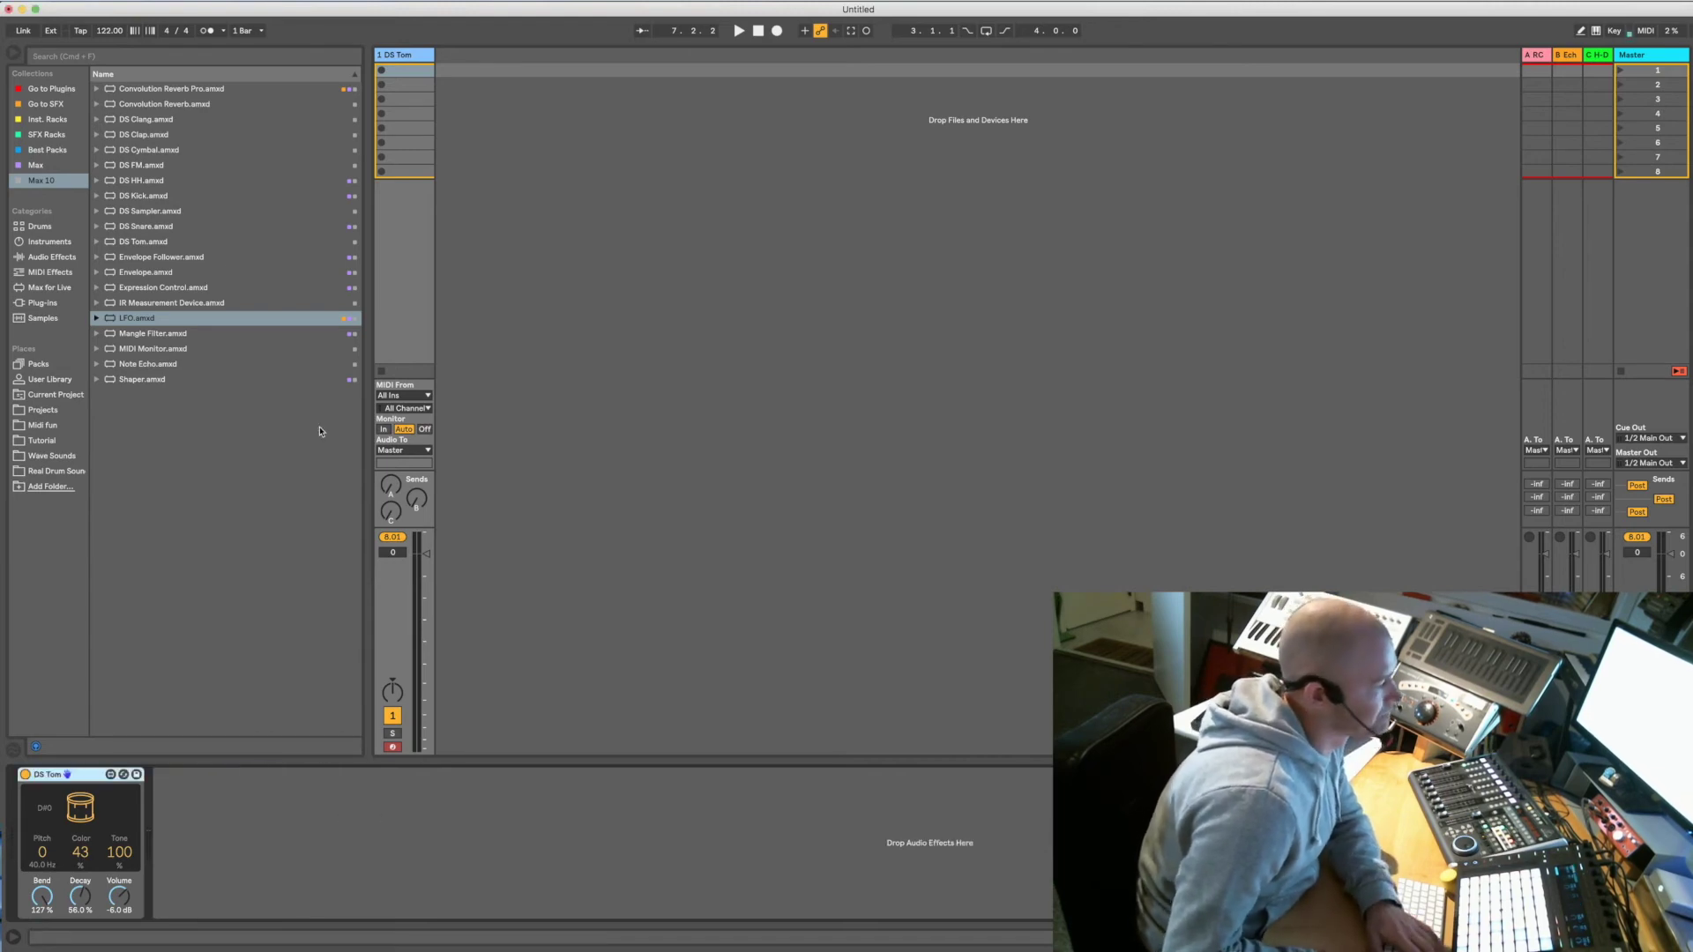
# Add Mangle Filter after DS Tom, with scaling mode divide, a raised Delay, Drive at 20.18 and Input Curve at 5.28
pyautogui.doubleClick(153, 334)
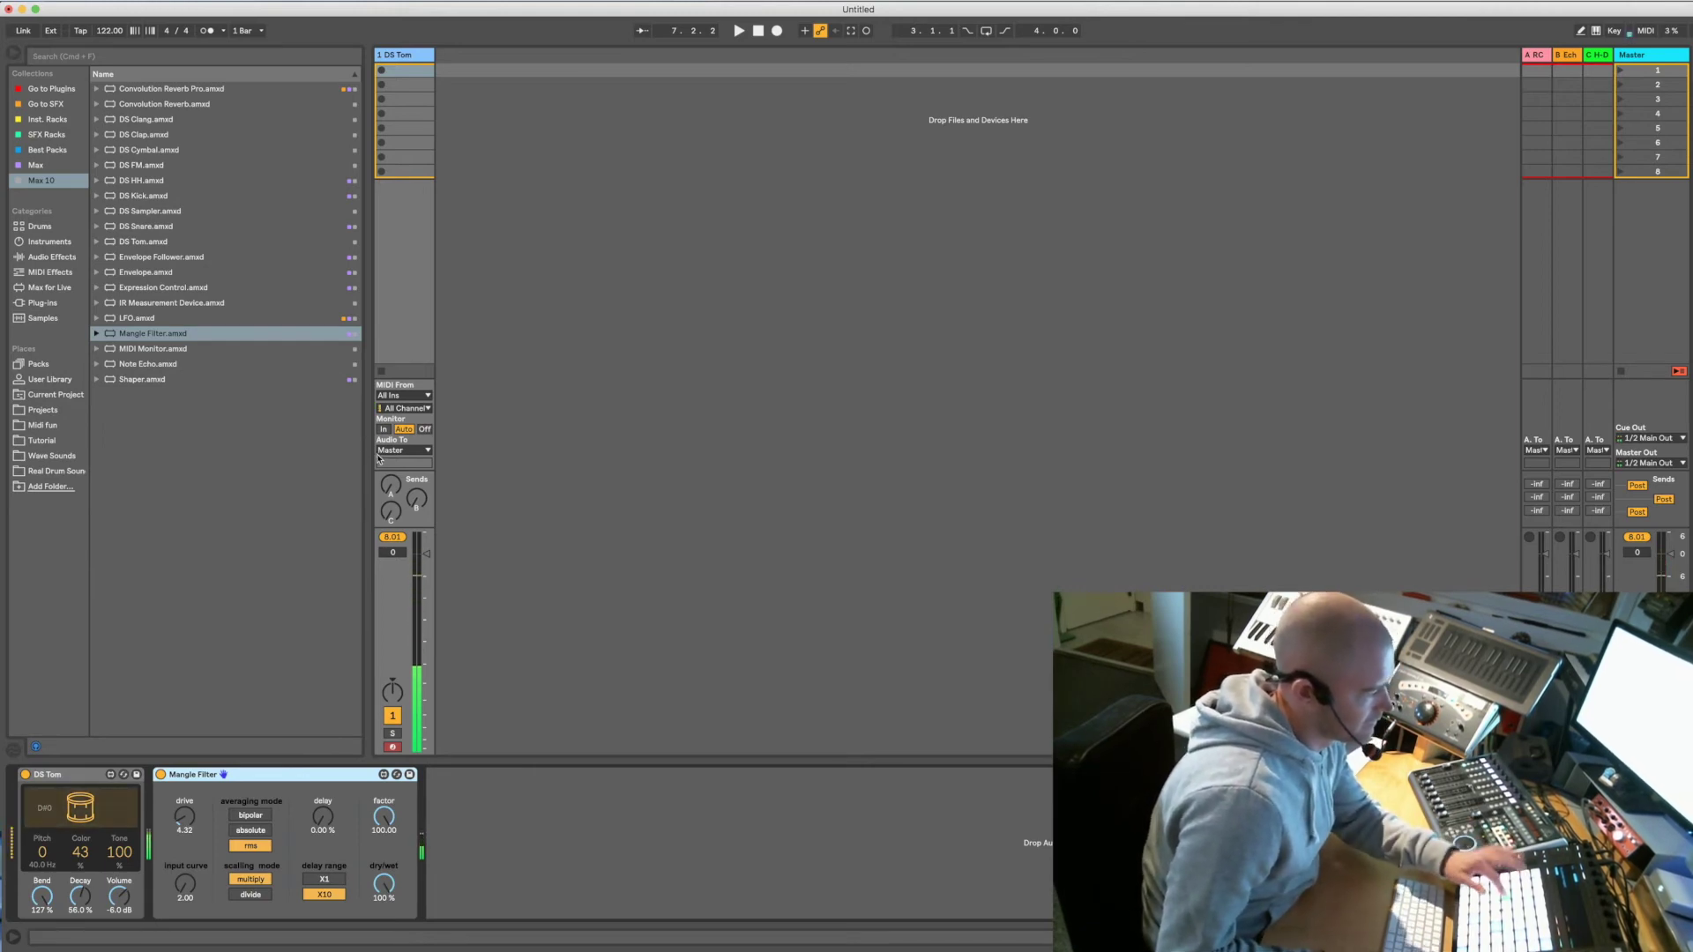
pyautogui.click(251, 894)
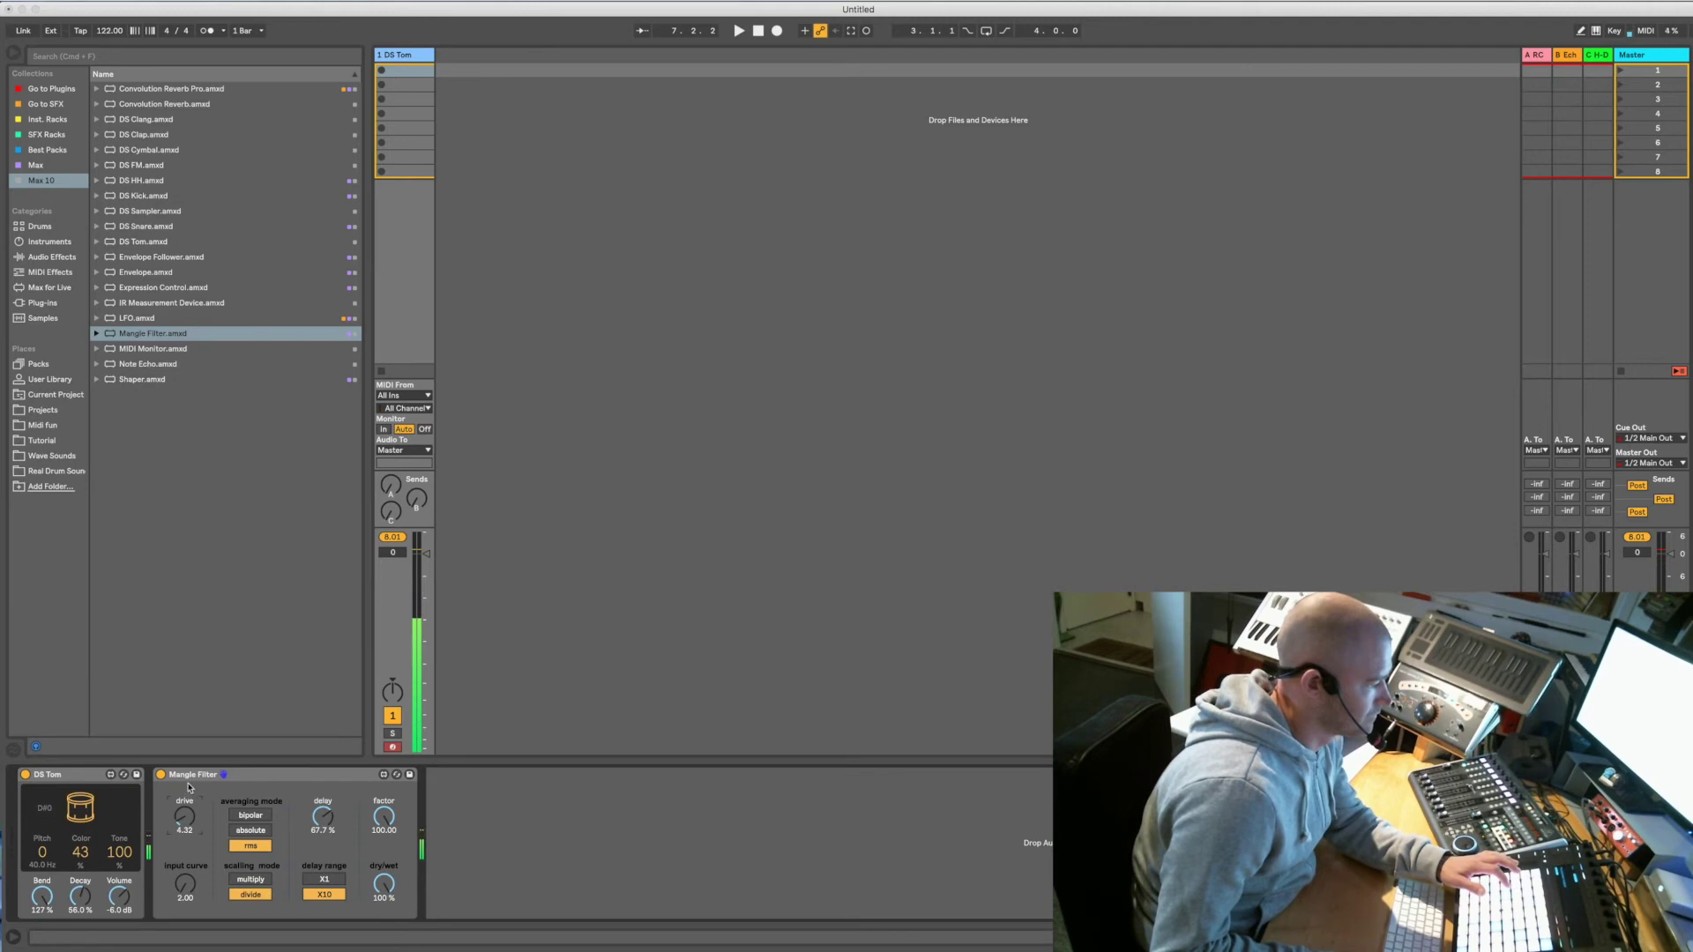
pyautogui.moveTo(185, 818); pyautogui.dragTo(185, 793)
pyautogui.moveTo(188, 889); pyautogui.dragTo(188, 838)
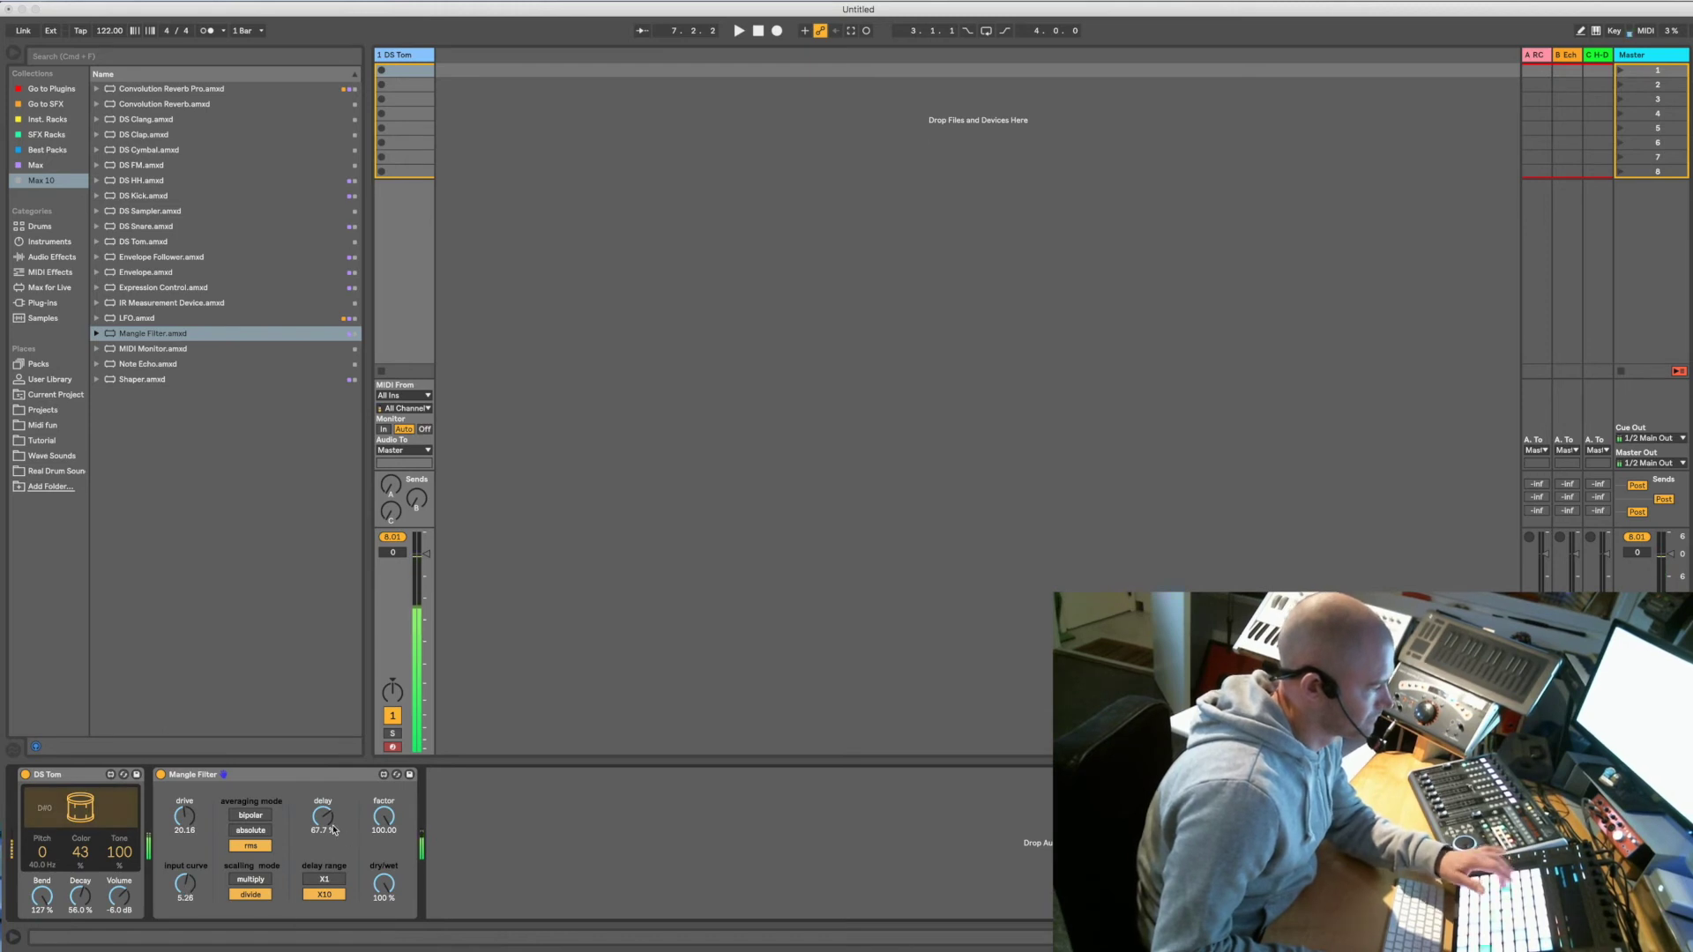
# Switch Mangle Filter to absolute averaging and multiply scaling, and lower its Factor to about 68.5
pyautogui.click(252, 830)
pyautogui.click(252, 879)
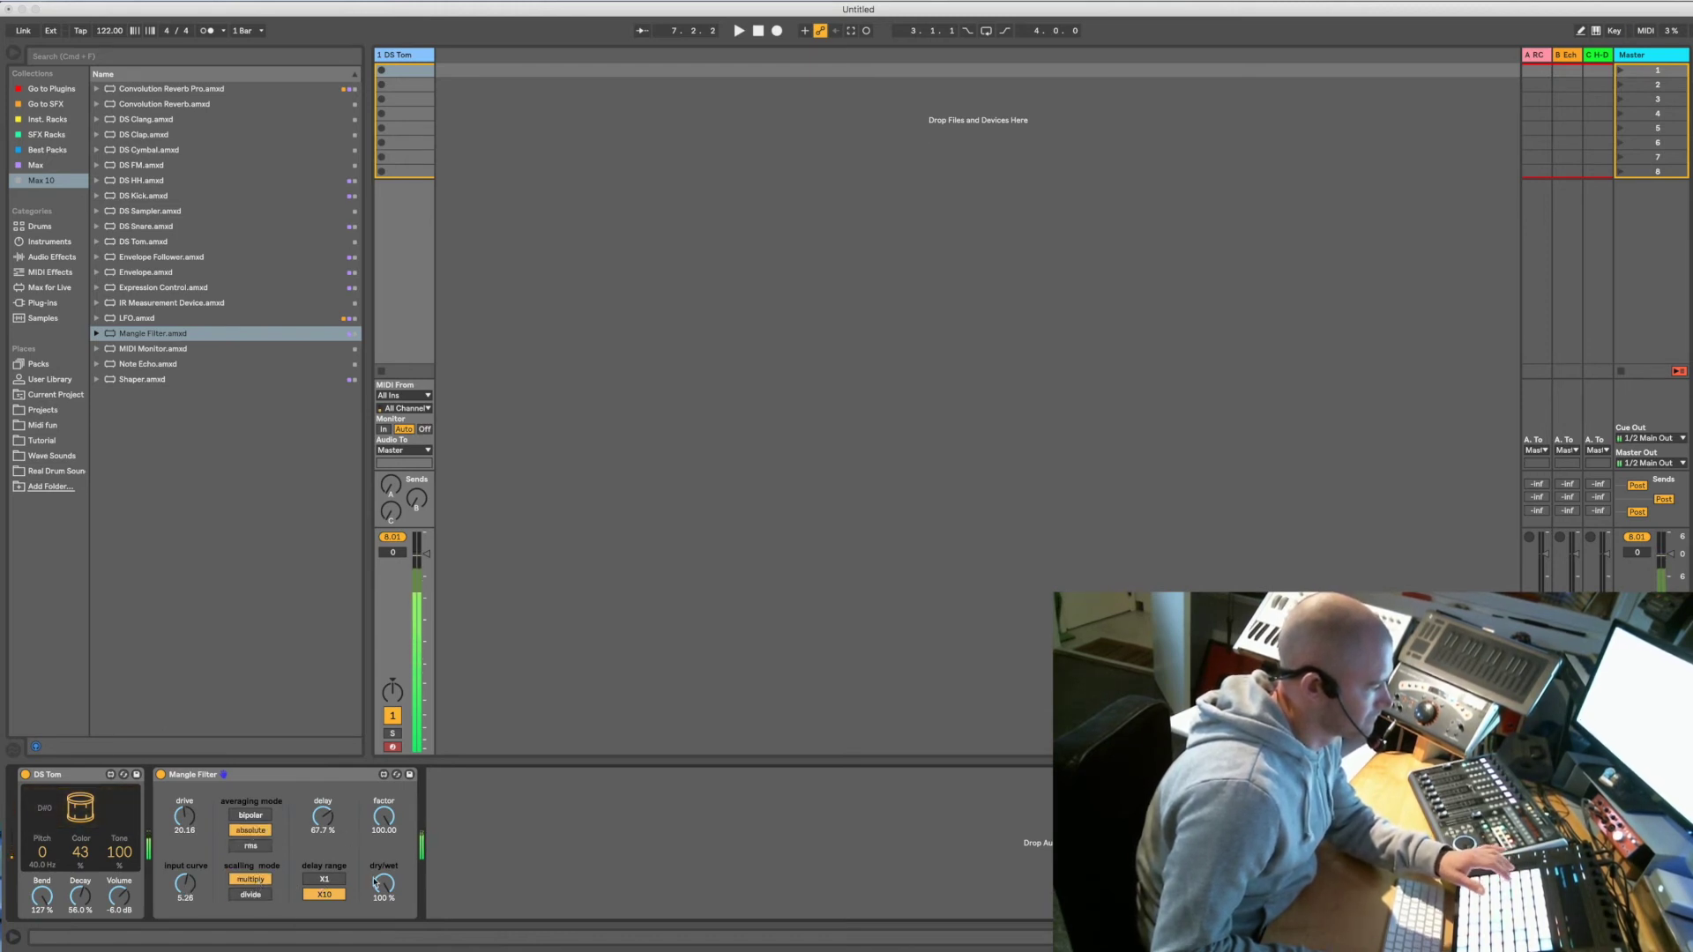
pyautogui.moveTo(379, 816); pyautogui.dragTo(375, 828)
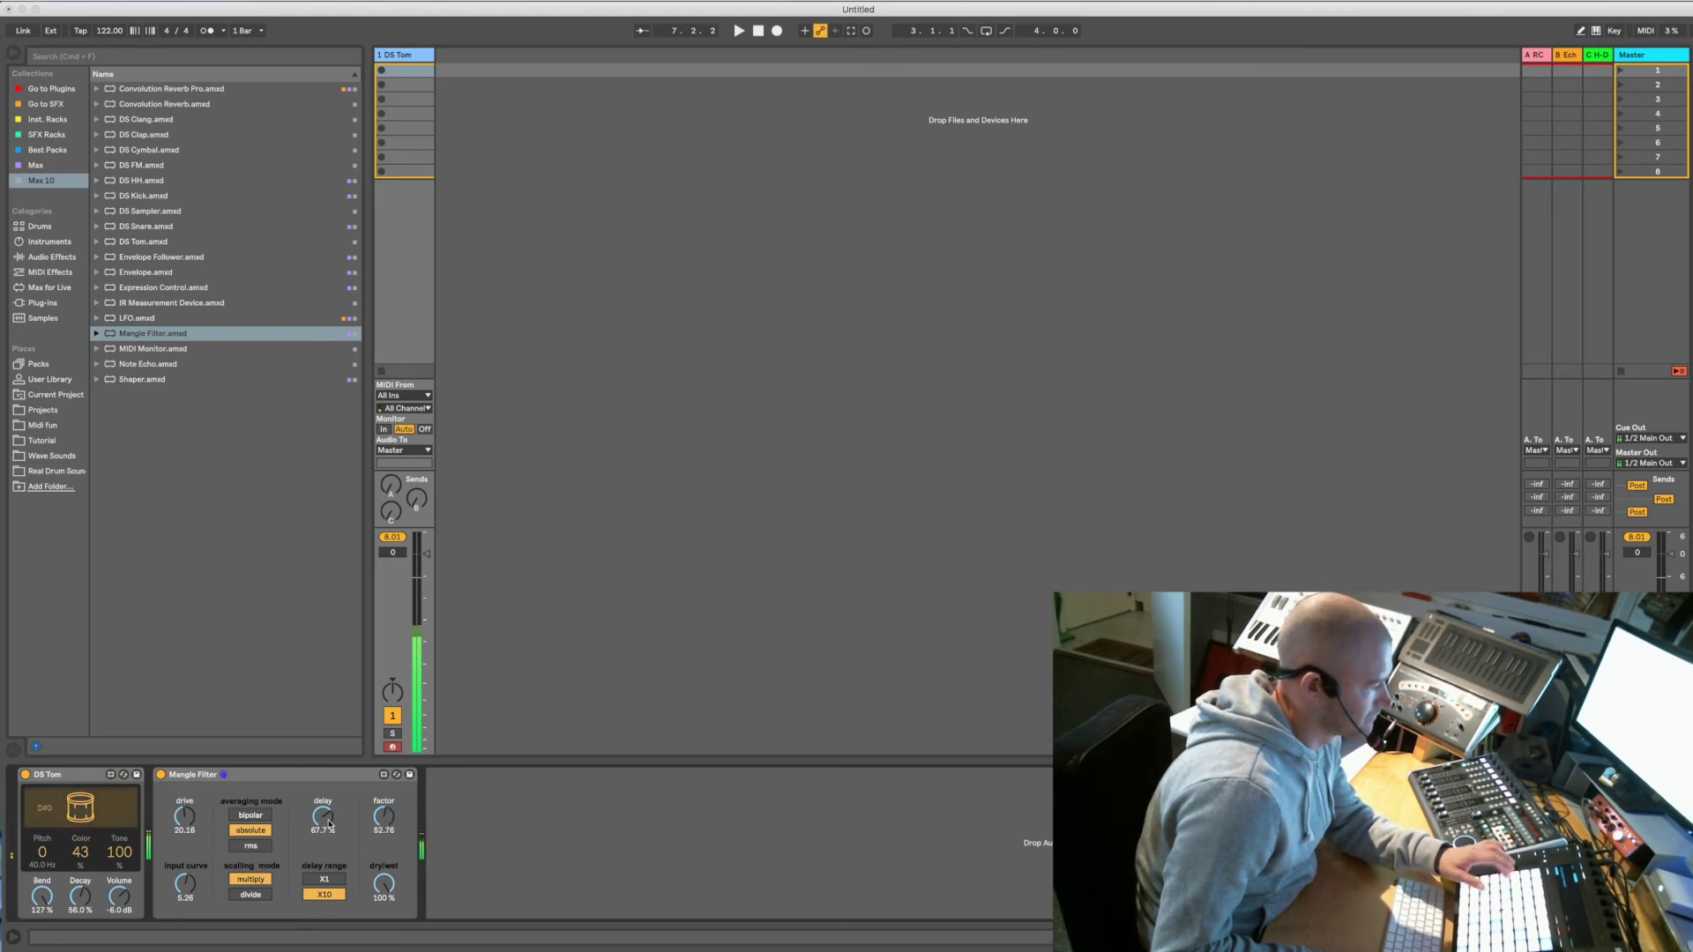
# Replace Mangle Filter with MIDI Monitor on the DS Tom track and switch MIDI Monitor to Flow view
pyautogui.click(295, 776)
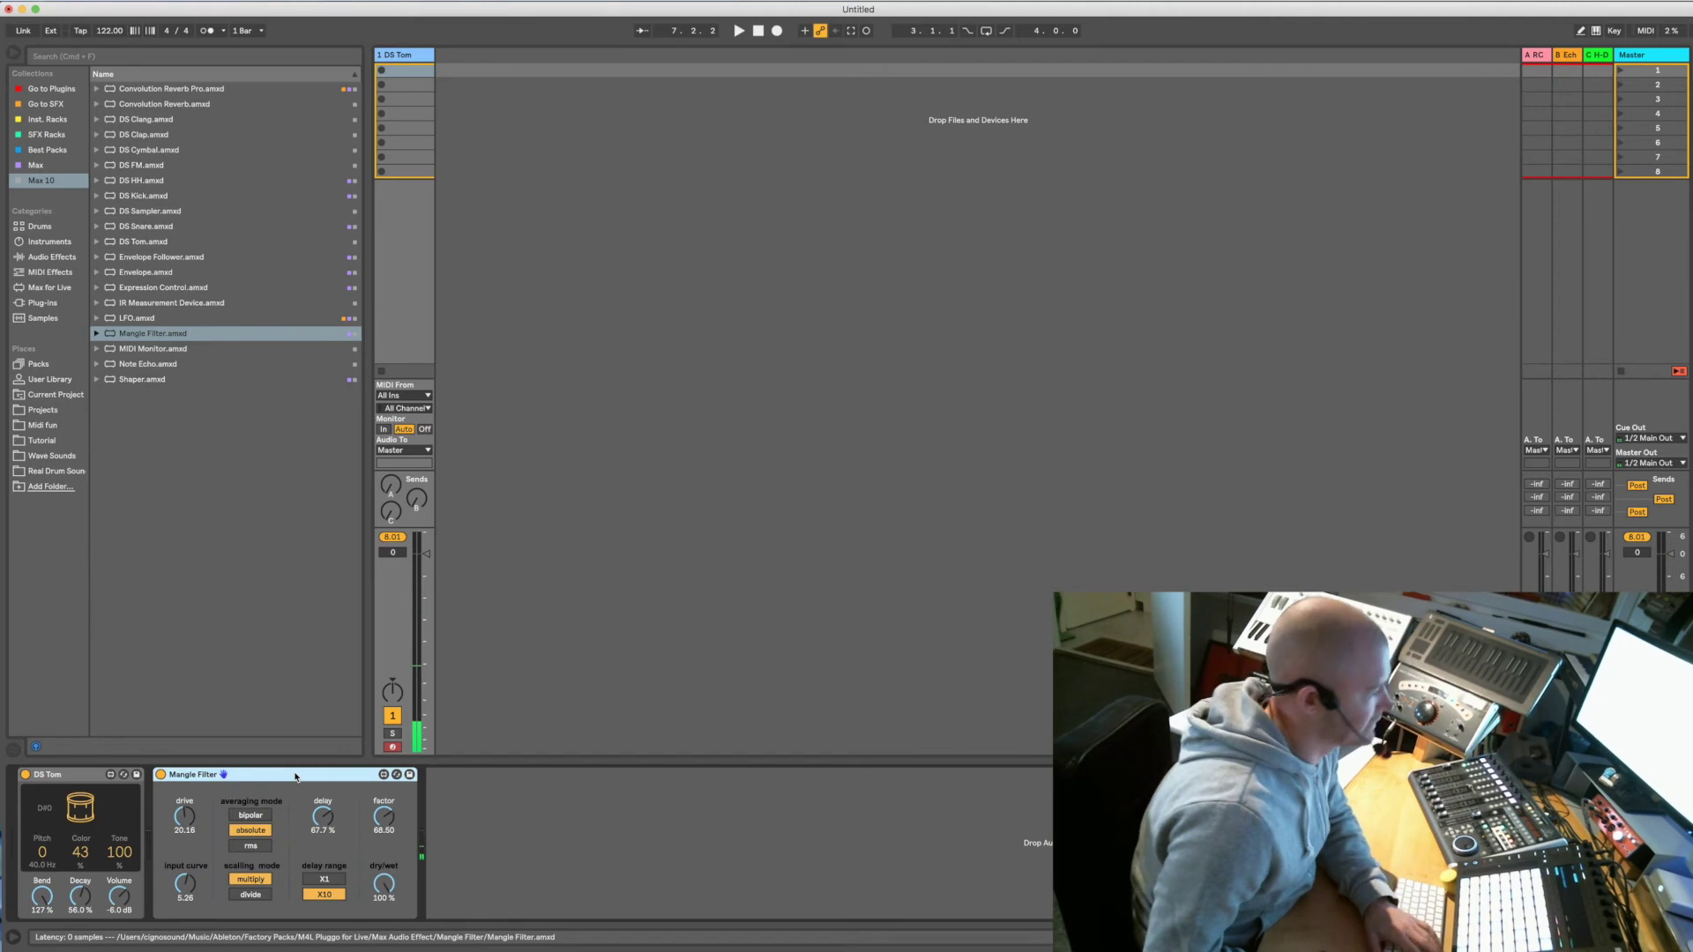
pyautogui.press('Delete')
pyautogui.moveTo(172, 353); pyautogui.dragTo(371, 865)
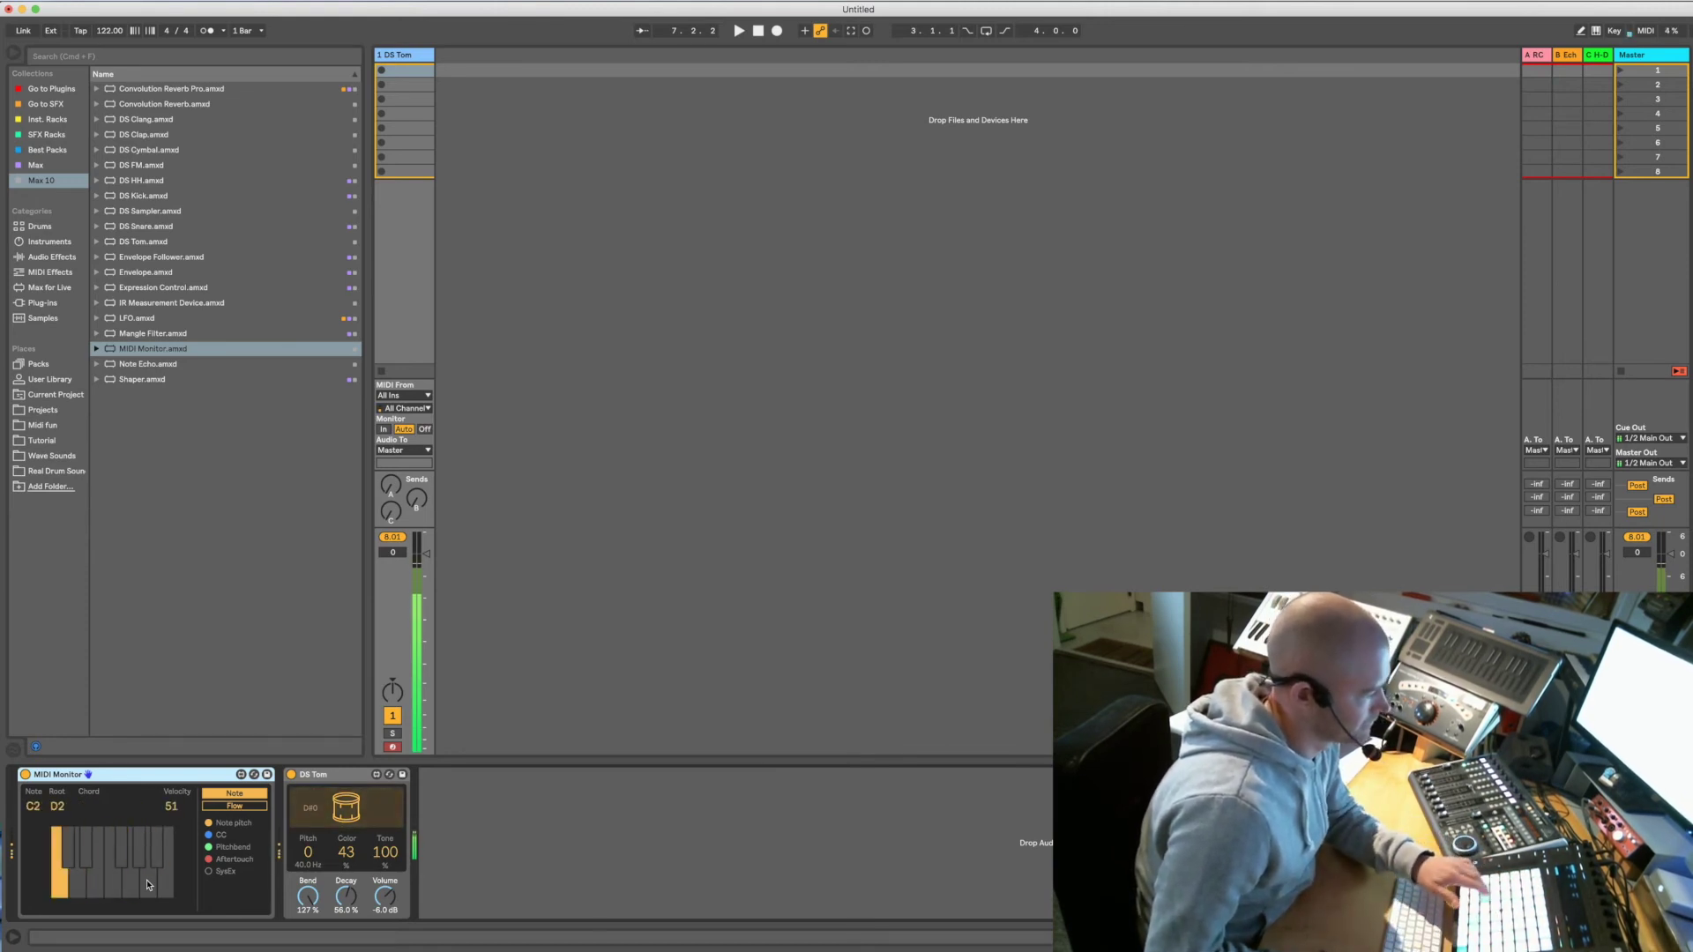
pyautogui.click(236, 806)
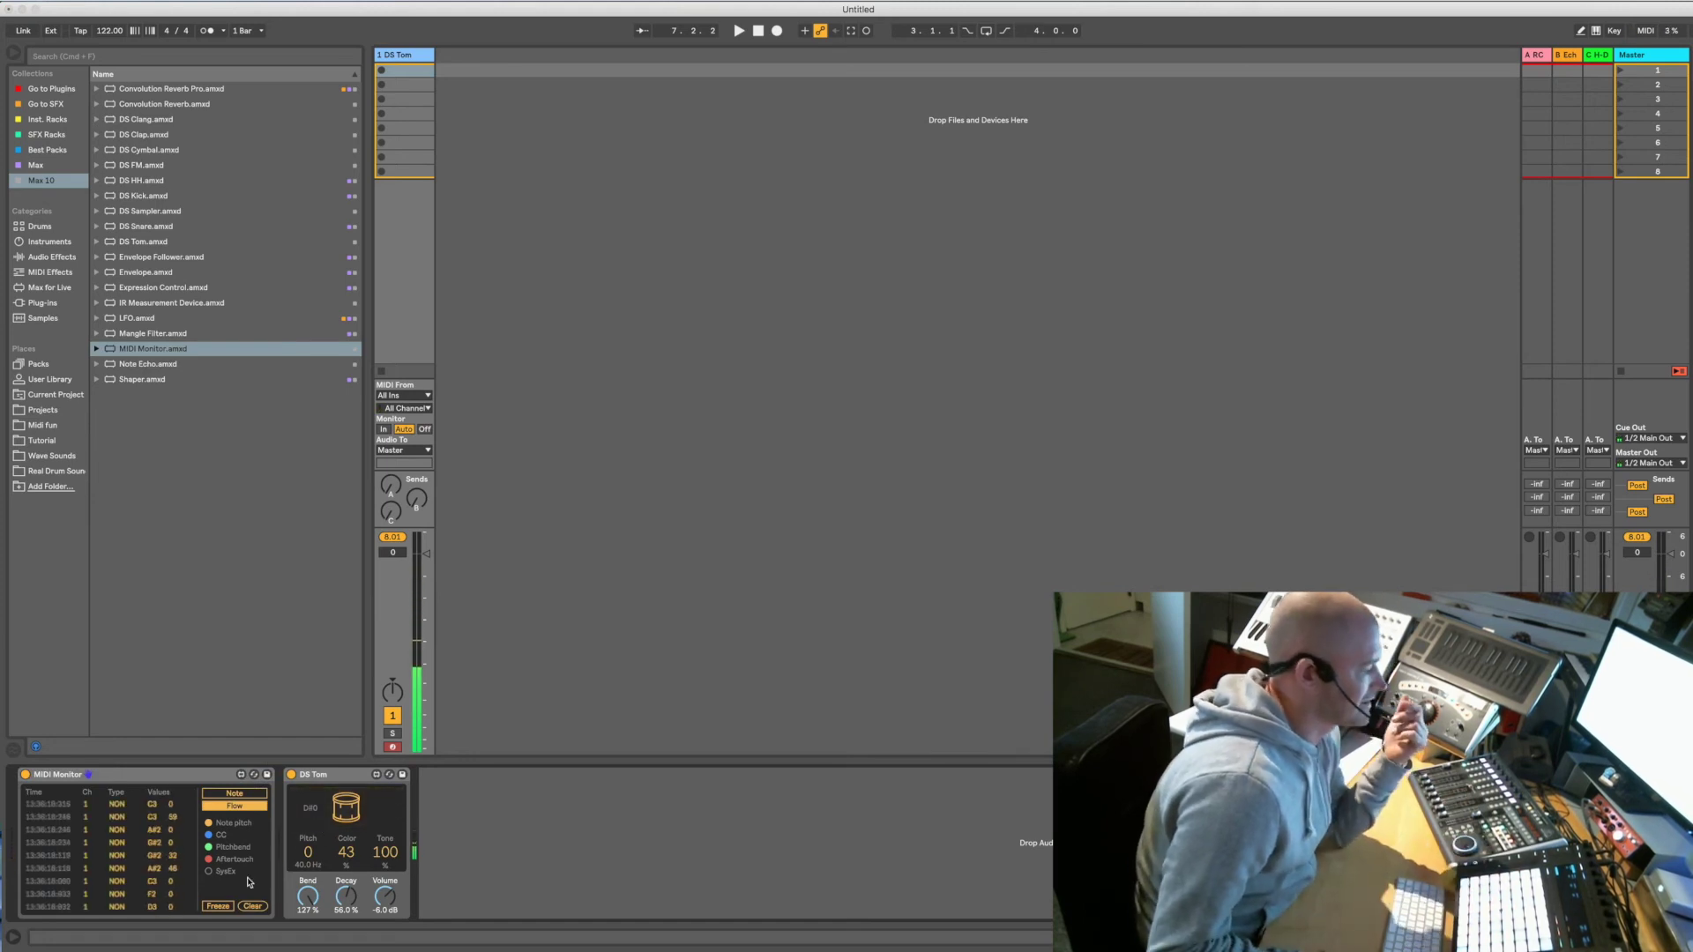
# Delete MIDI Monitor and reload it in front of DS Tom in its default Note view
pyautogui.click(124, 779)
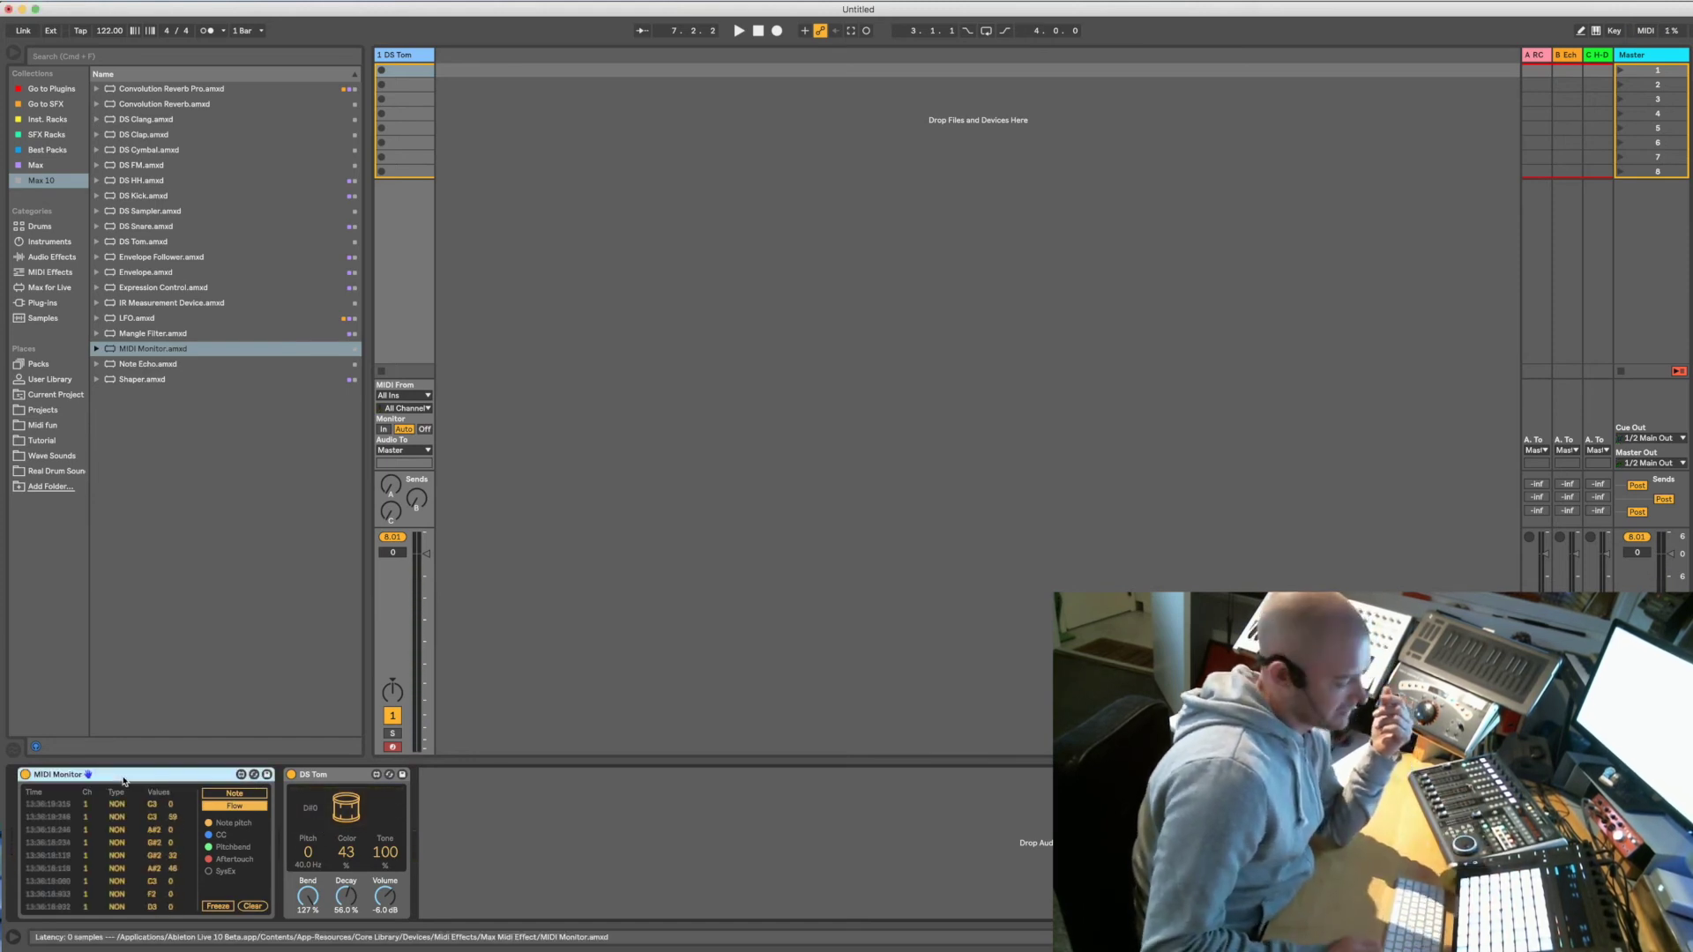
pyautogui.press('Delete')
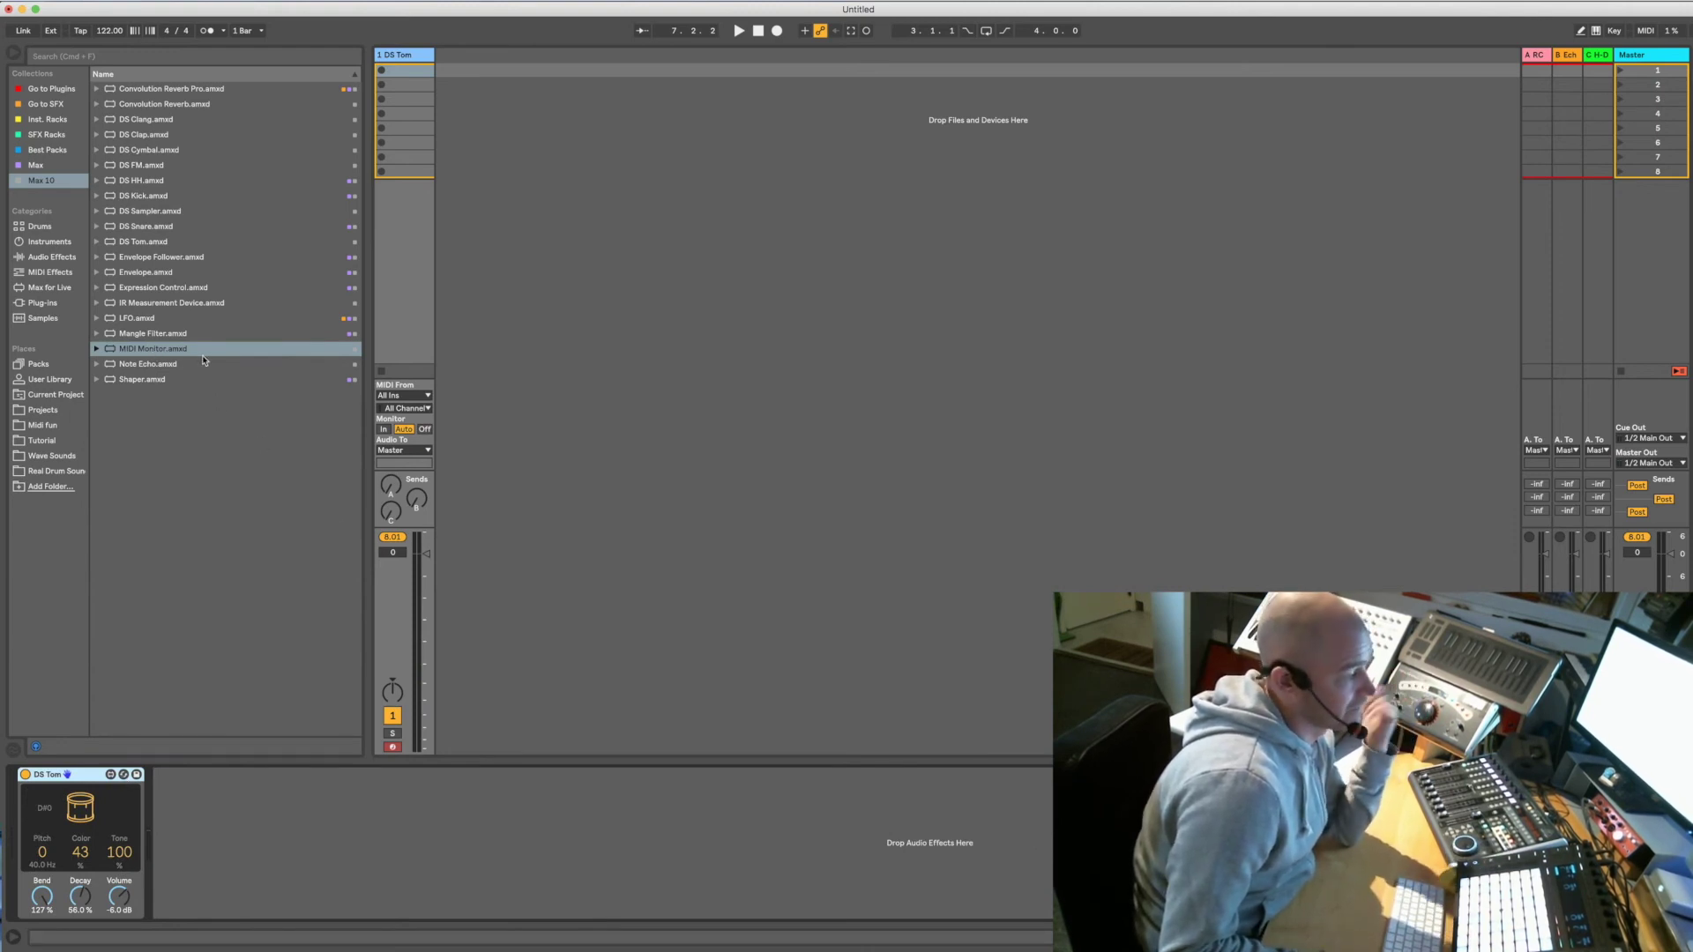
pyautogui.click(154, 354)
pyautogui.moveTo(205, 772); pyautogui.dragTo(97, 881)
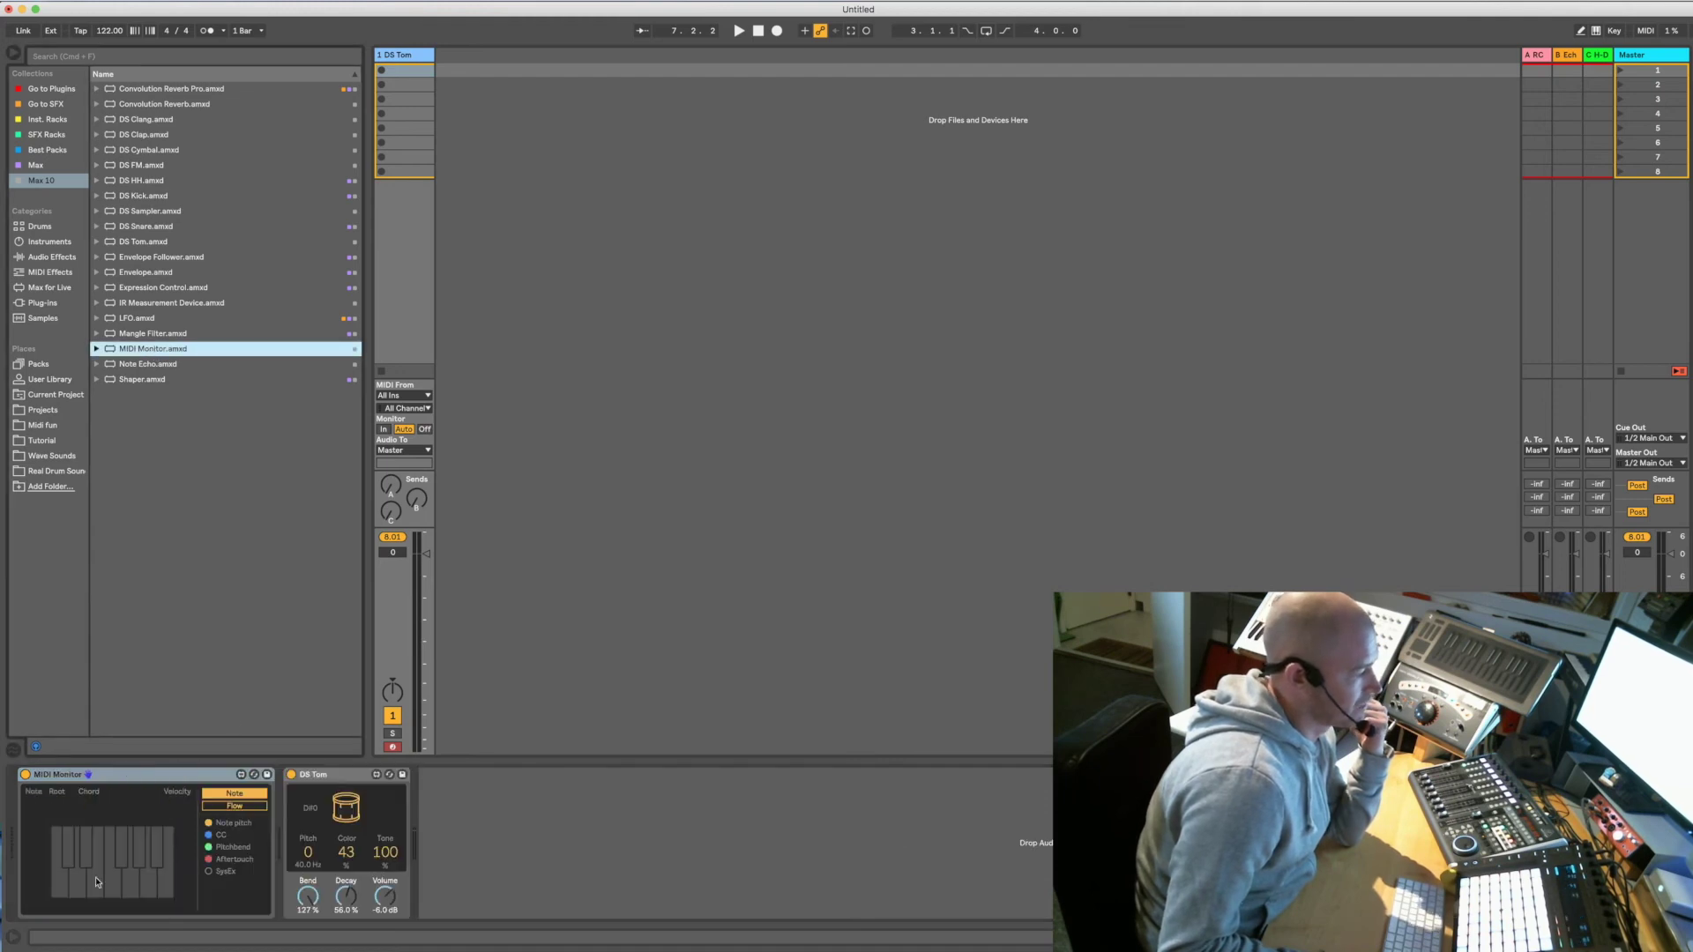
pyautogui.click(88, 804)
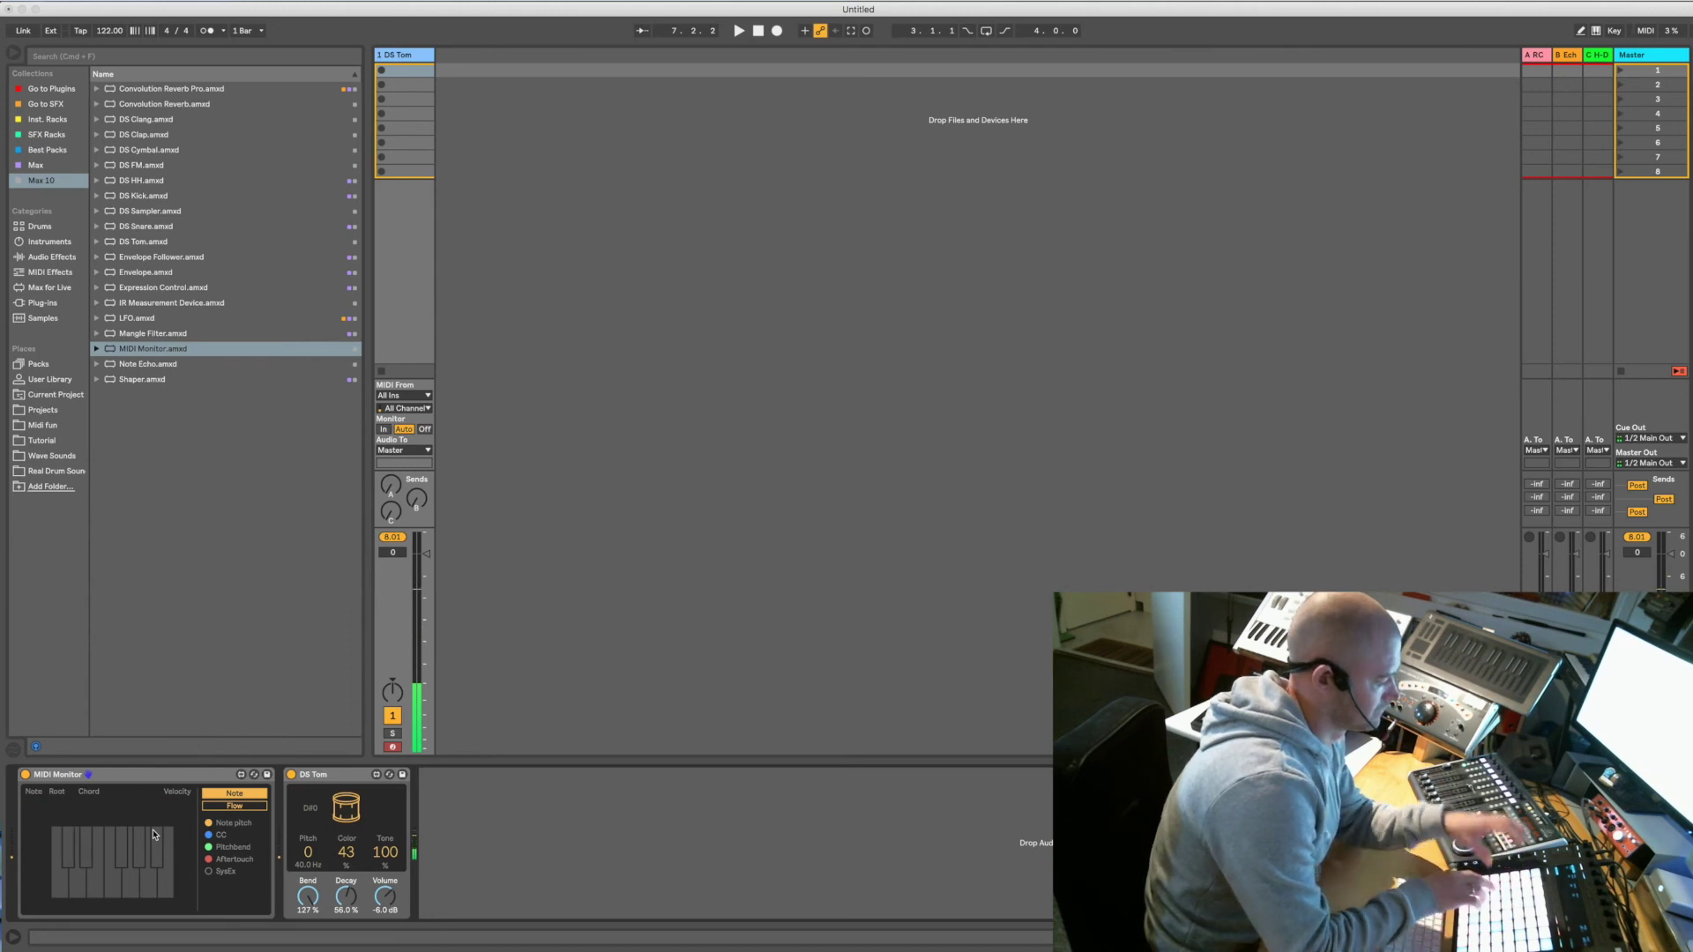
# Delete the reloaded MIDI Monitor and add Note Echo to the DS Tom track
pyautogui.click(150, 777)
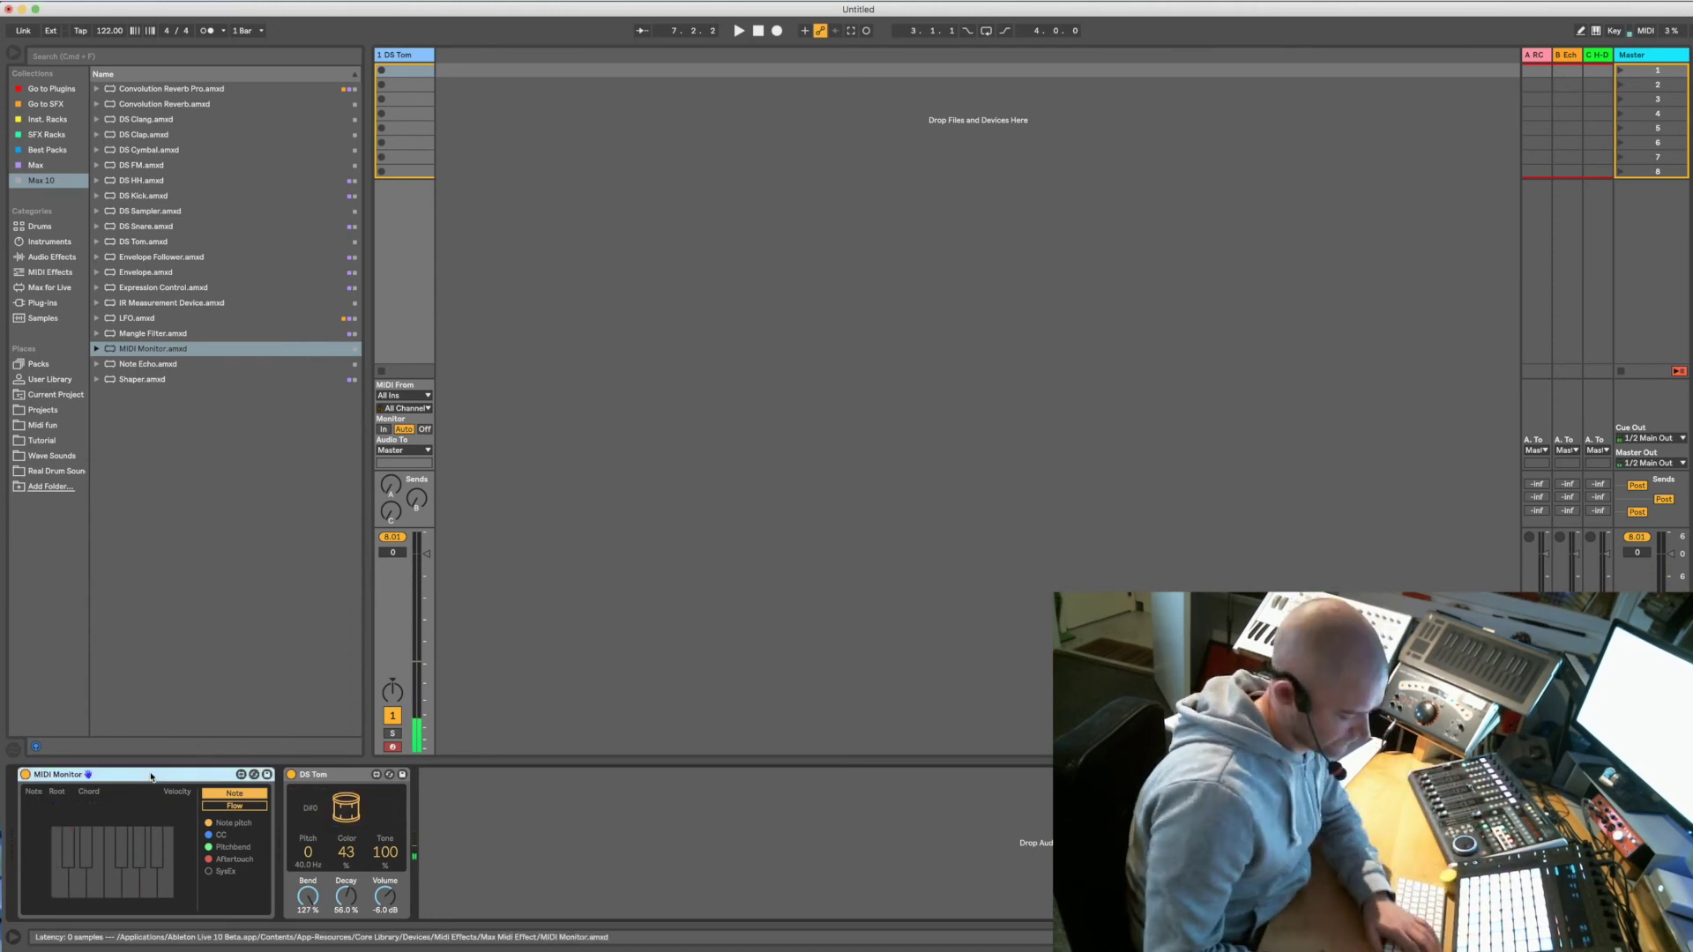
pyautogui.press('Delete')
pyautogui.moveTo(148, 363); pyautogui.dragTo(269, 873)
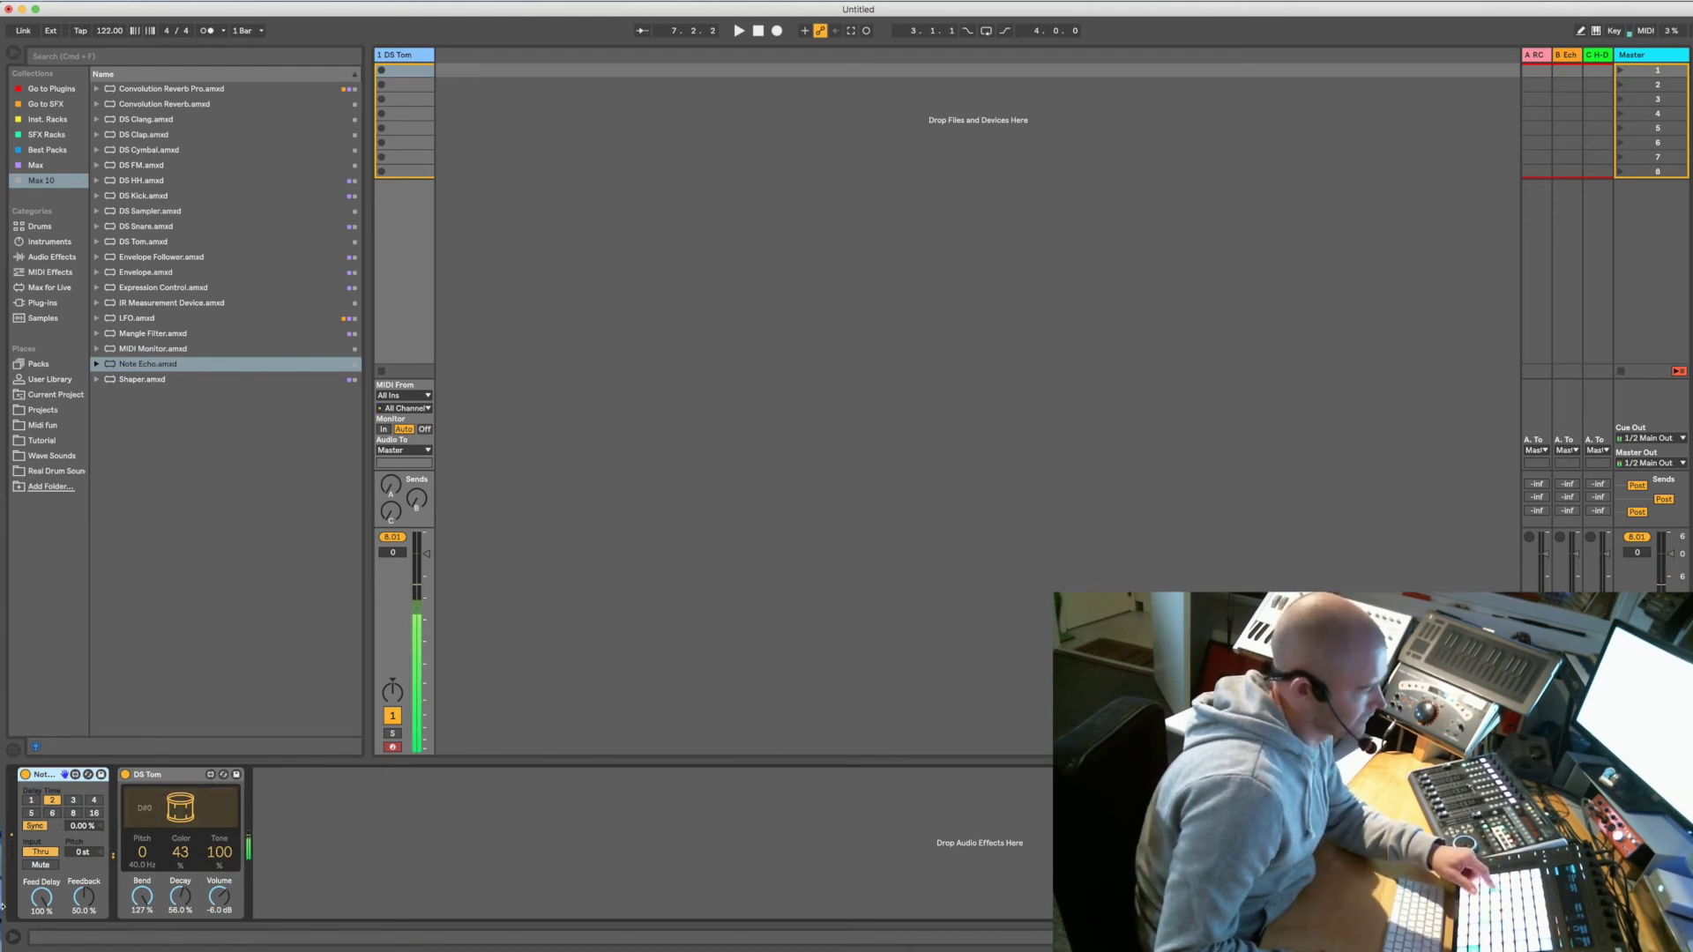
# Try Note Echo with Feedback at 16.9 %, Pitch at +8 st and a raised delay time offset, and delete Note Echo
pyautogui.moveTo(80, 901); pyautogui.dragTo(85, 904)
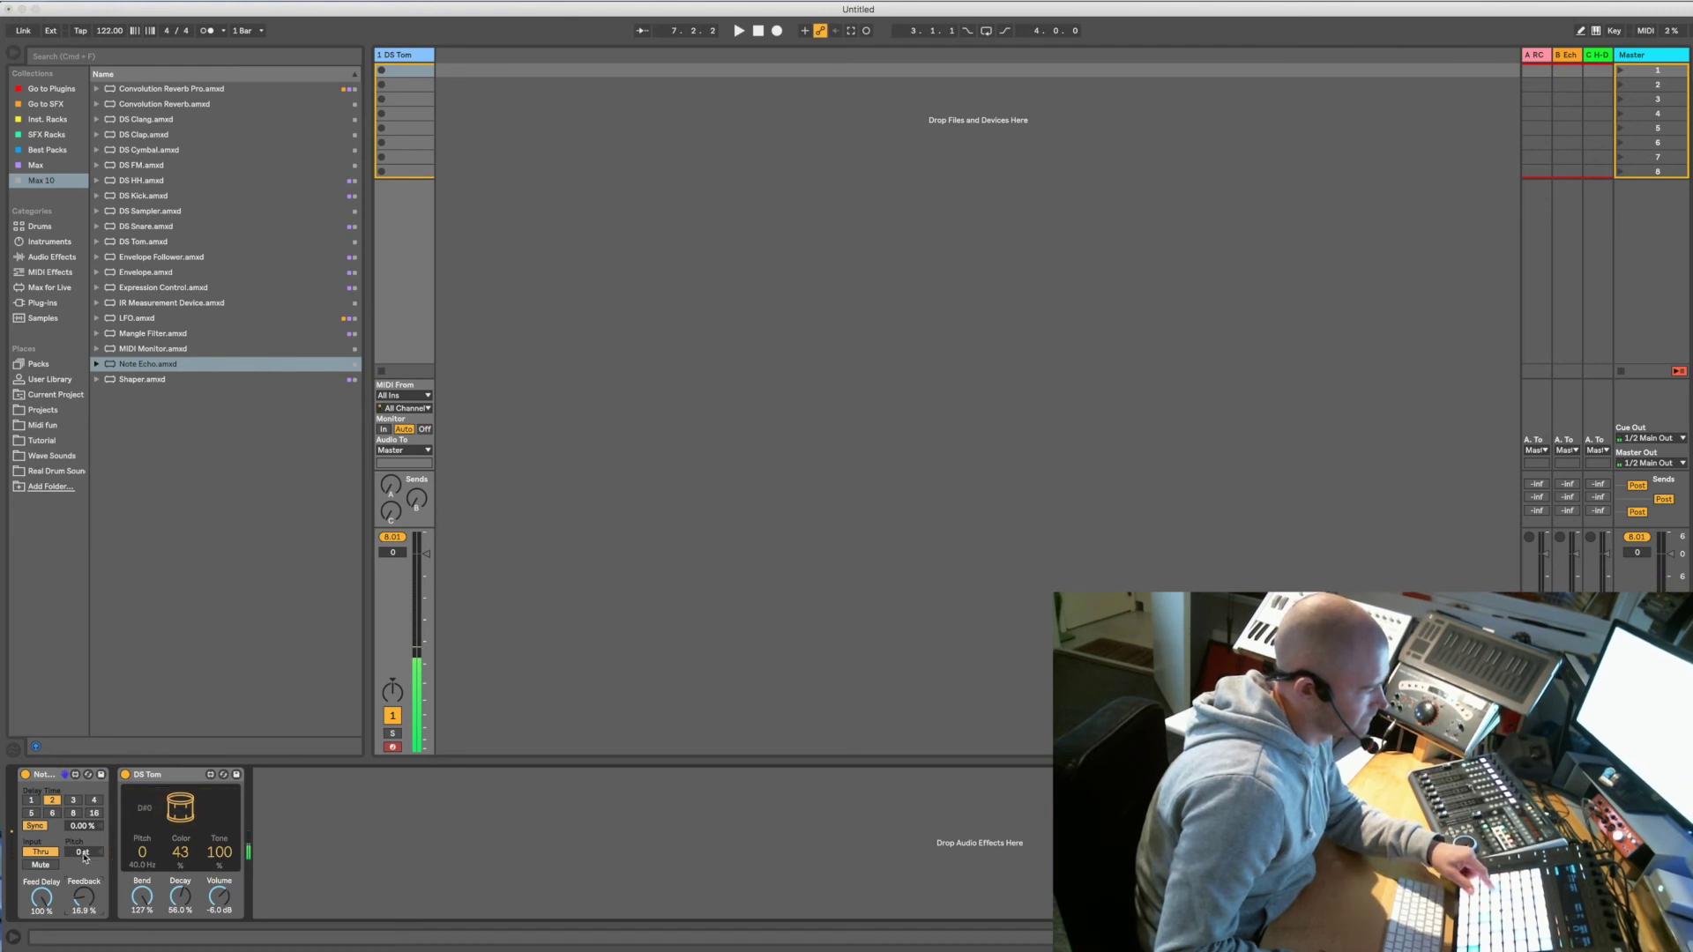
pyautogui.moveTo(86, 852); pyautogui.dragTo(79, 852)
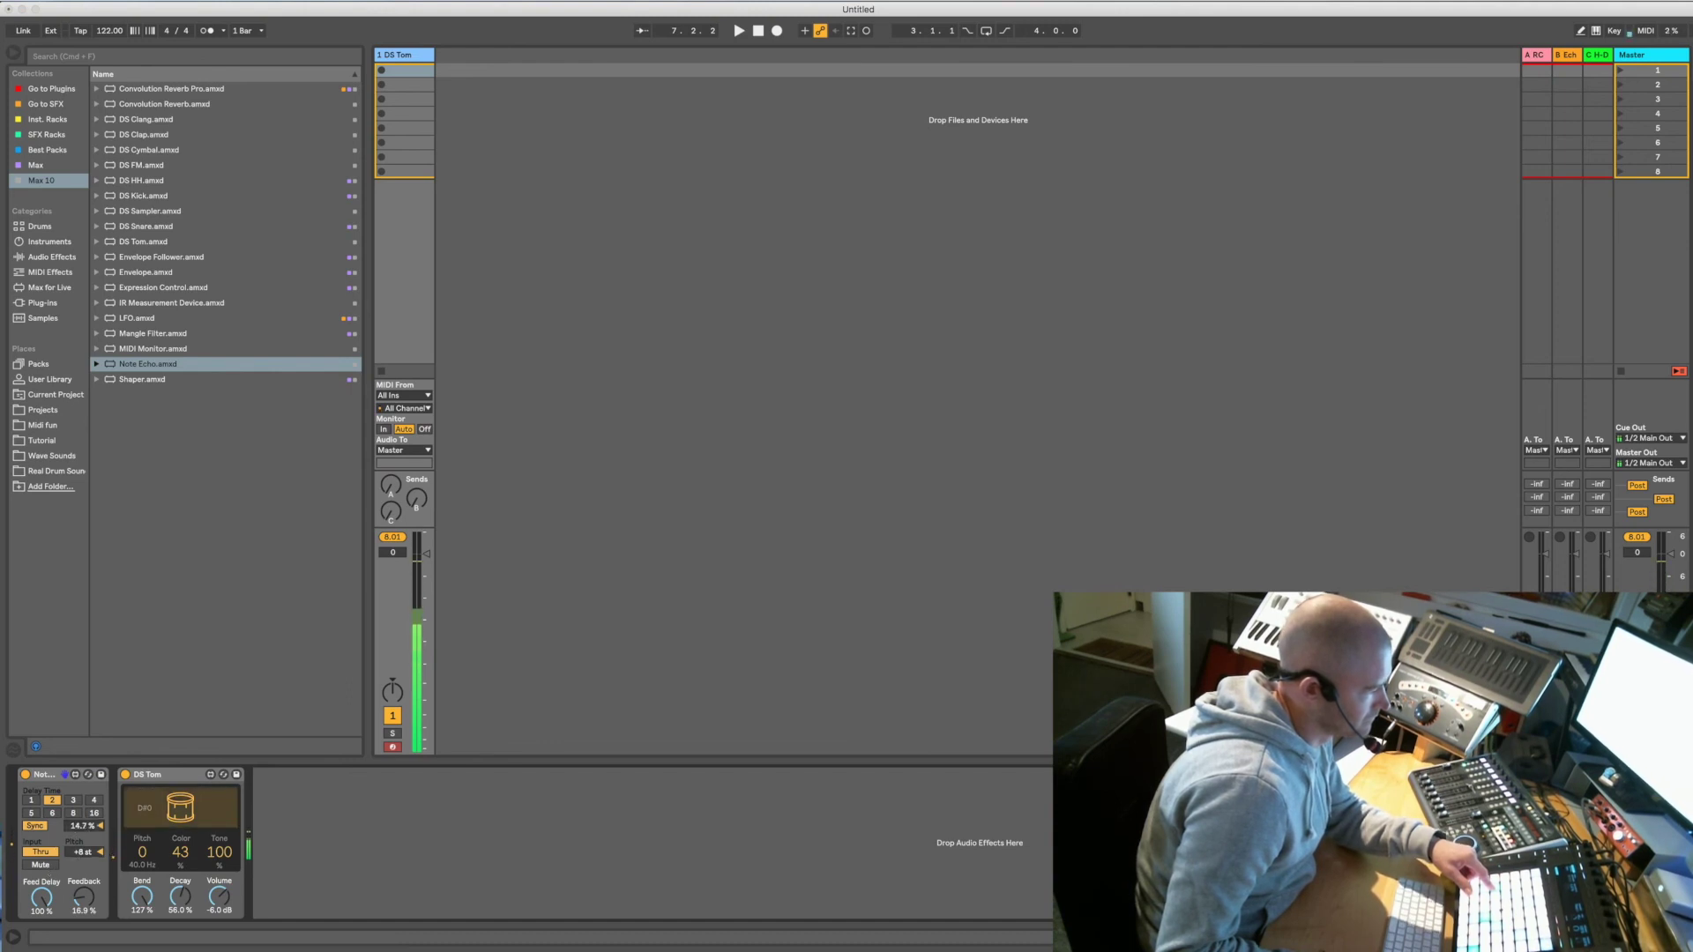
pyautogui.moveTo(81, 827); pyautogui.dragTo(87, 828)
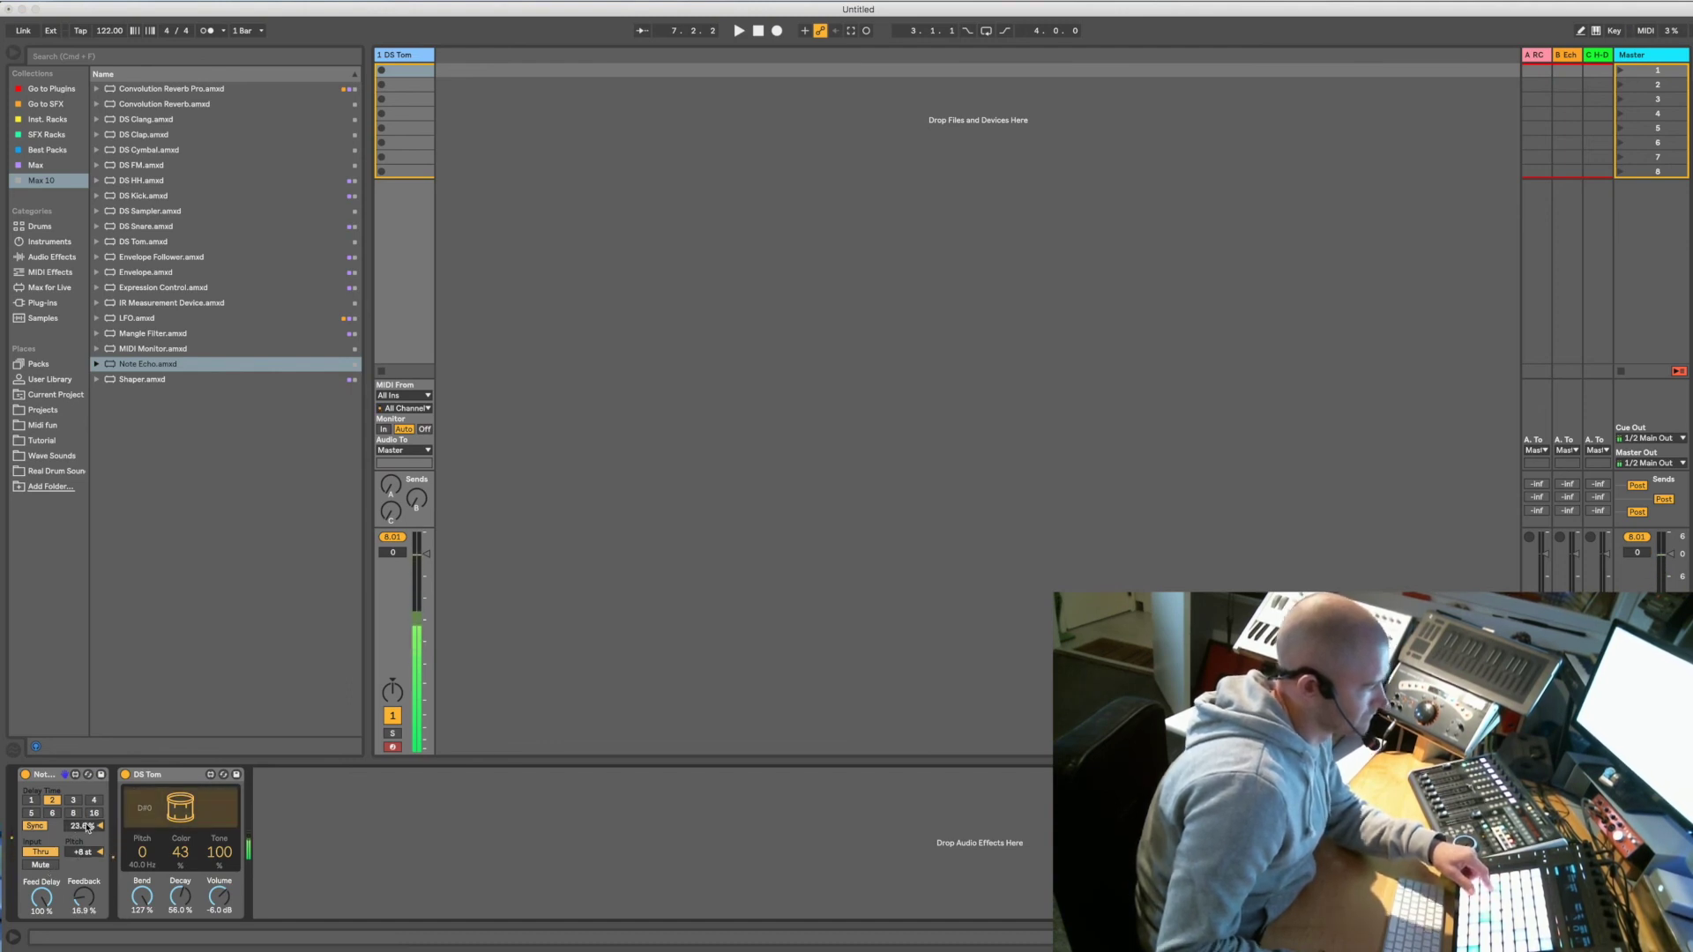
pyautogui.click(44, 774)
pyautogui.press('Delete')
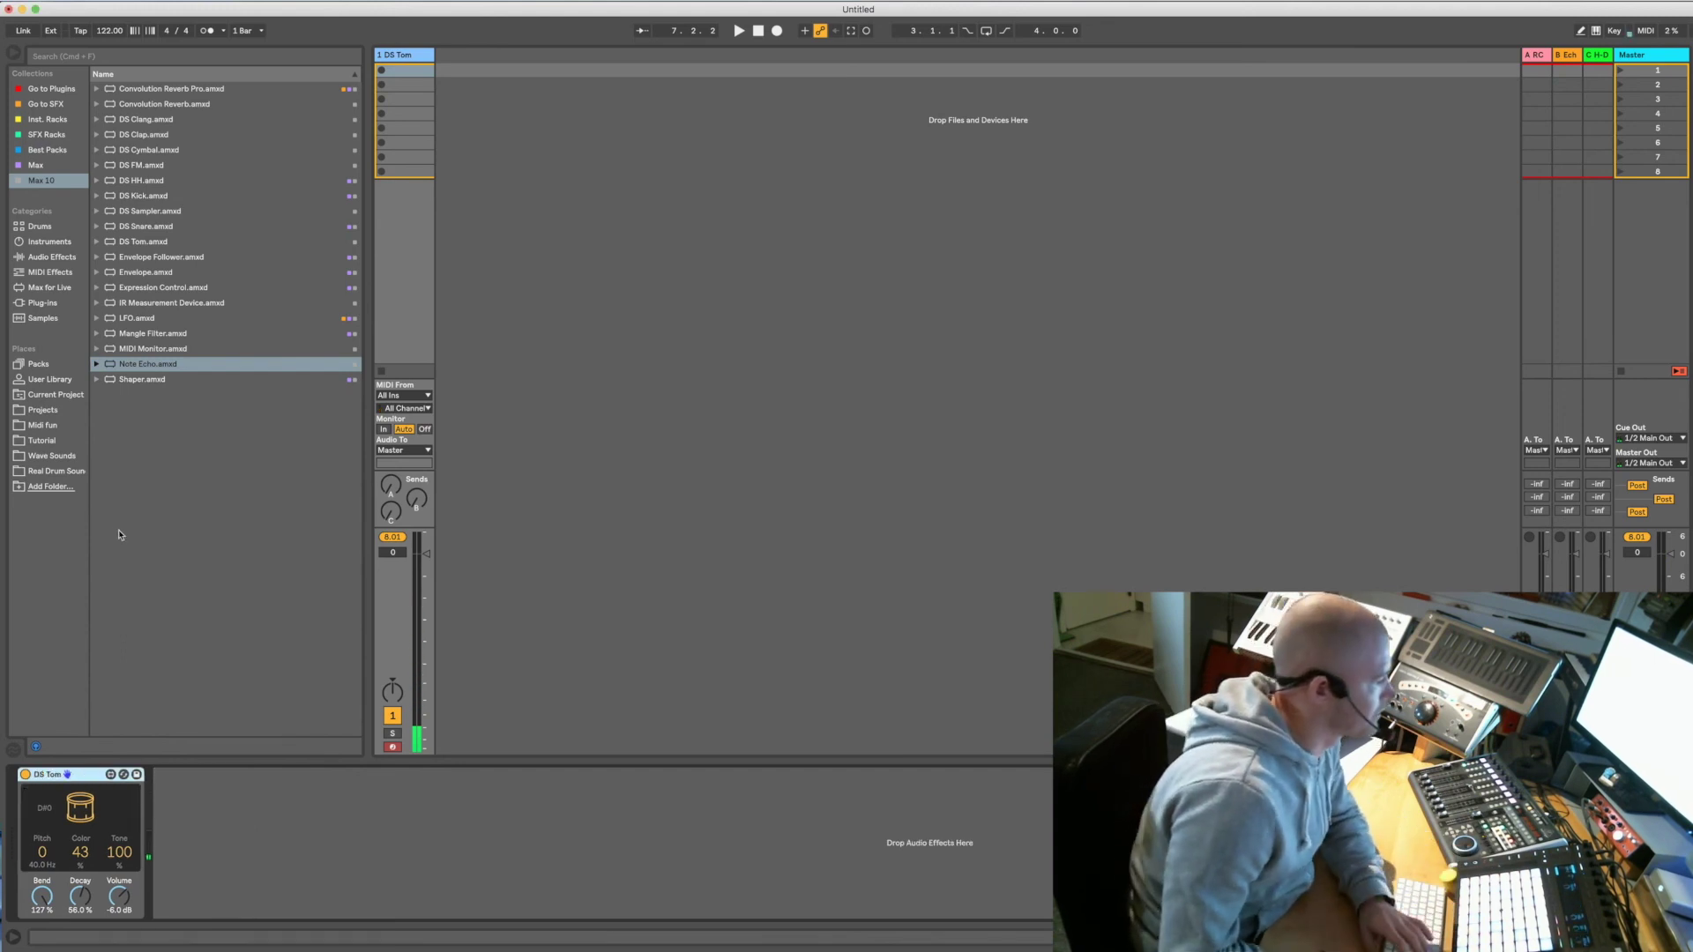
# Add Shaper after DS Tom on the track and map it to the DS Tom Pitch parameter
pyautogui.moveTo(123, 381); pyautogui.dragTo(225, 864)
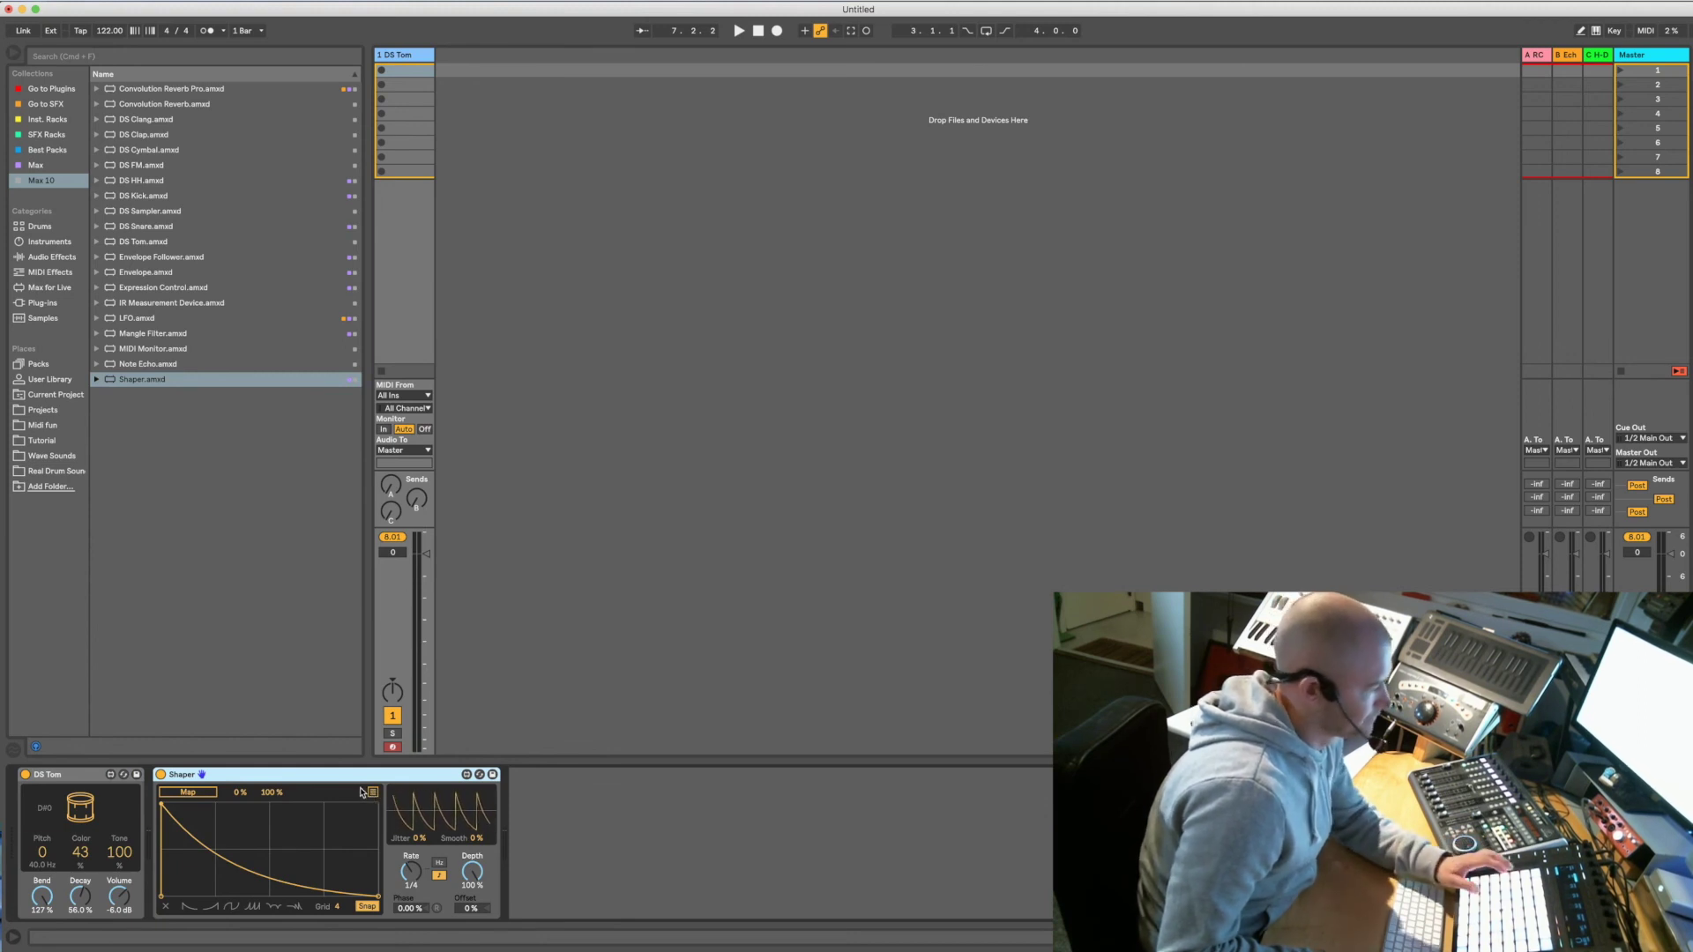
pyautogui.click(187, 795)
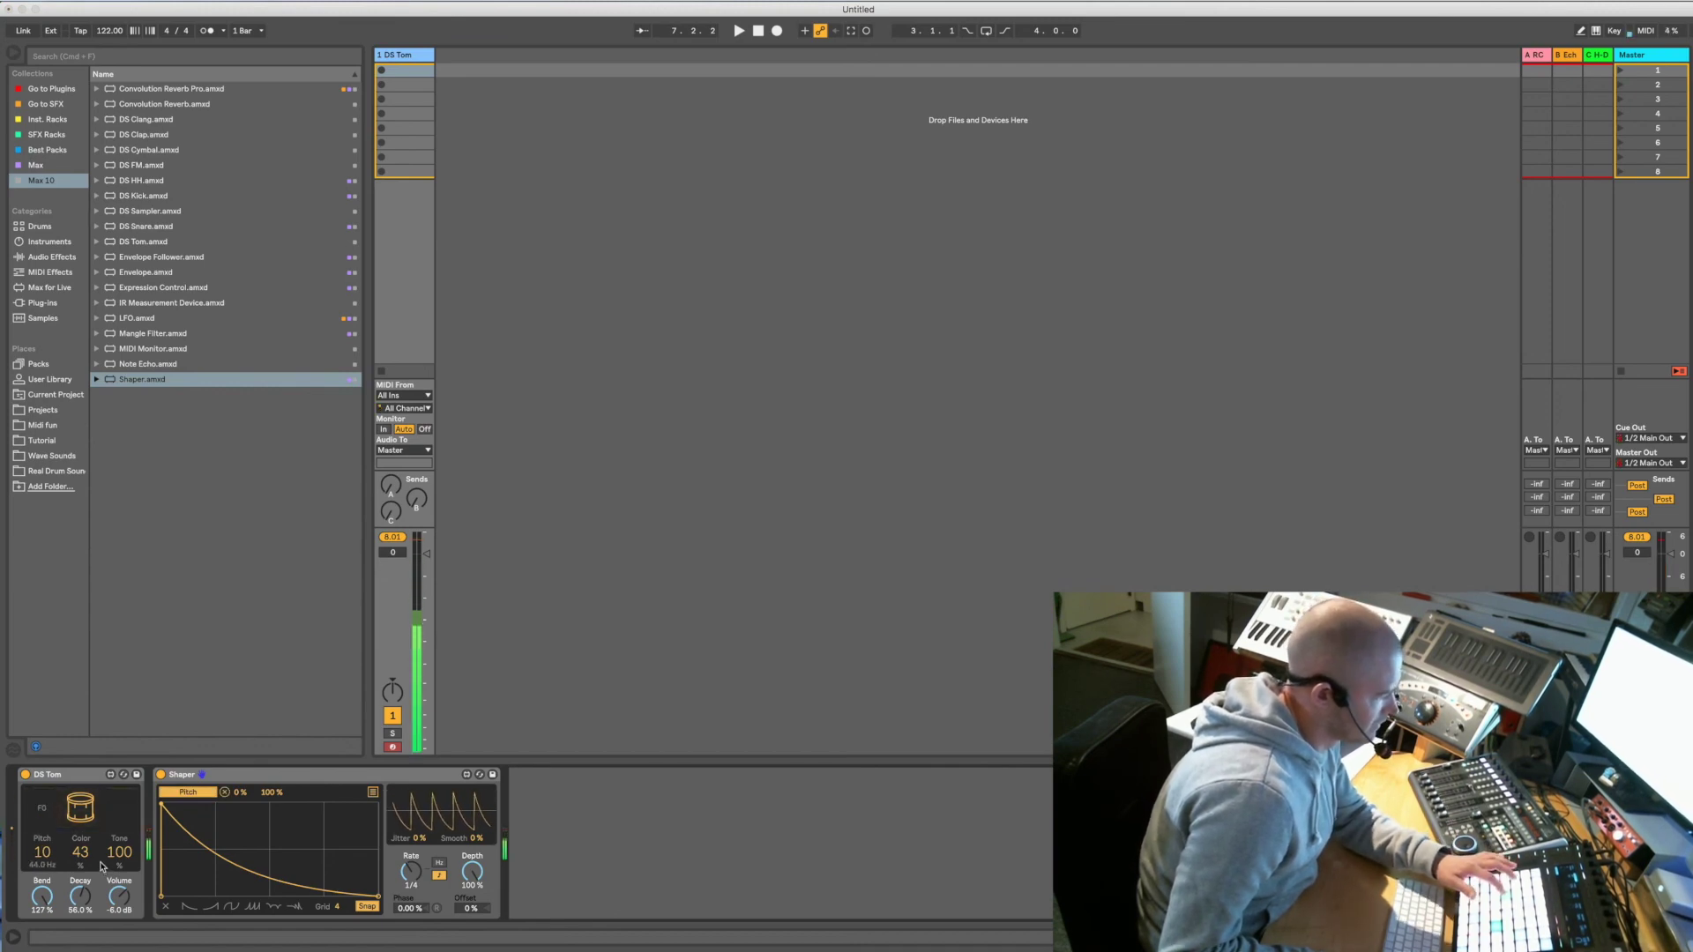
# Audition several of Shaper's preset curves, ending on the last one, and set its synced Rate to 1.5
pyautogui.click(228, 909)
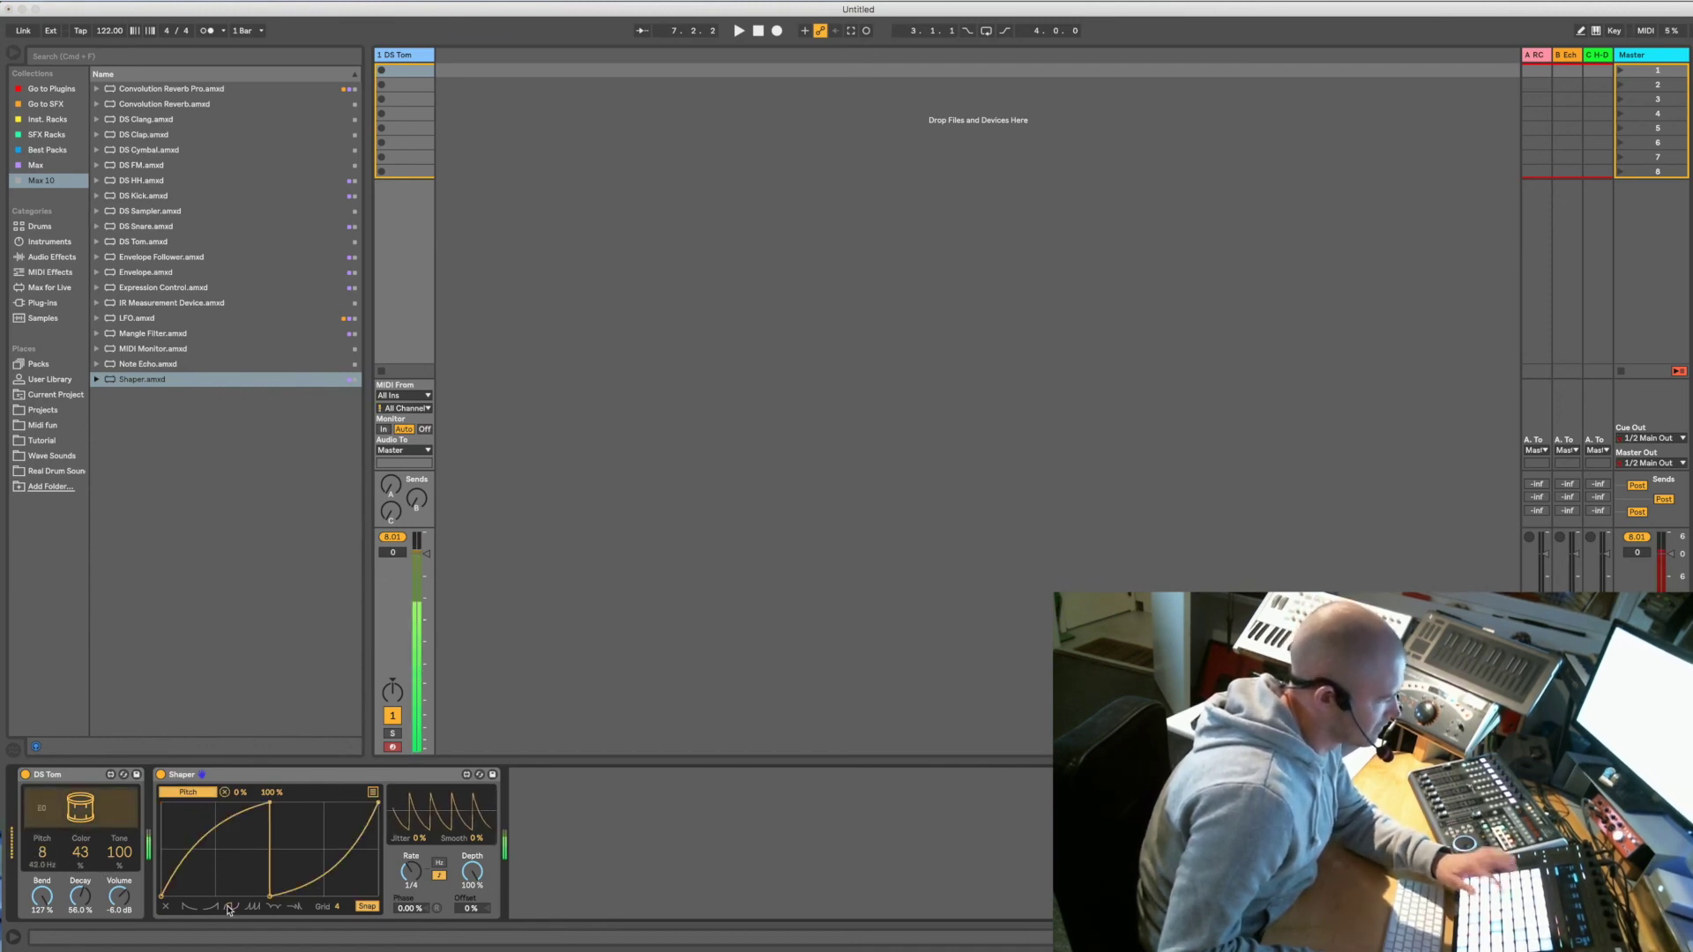
pyautogui.click(254, 912)
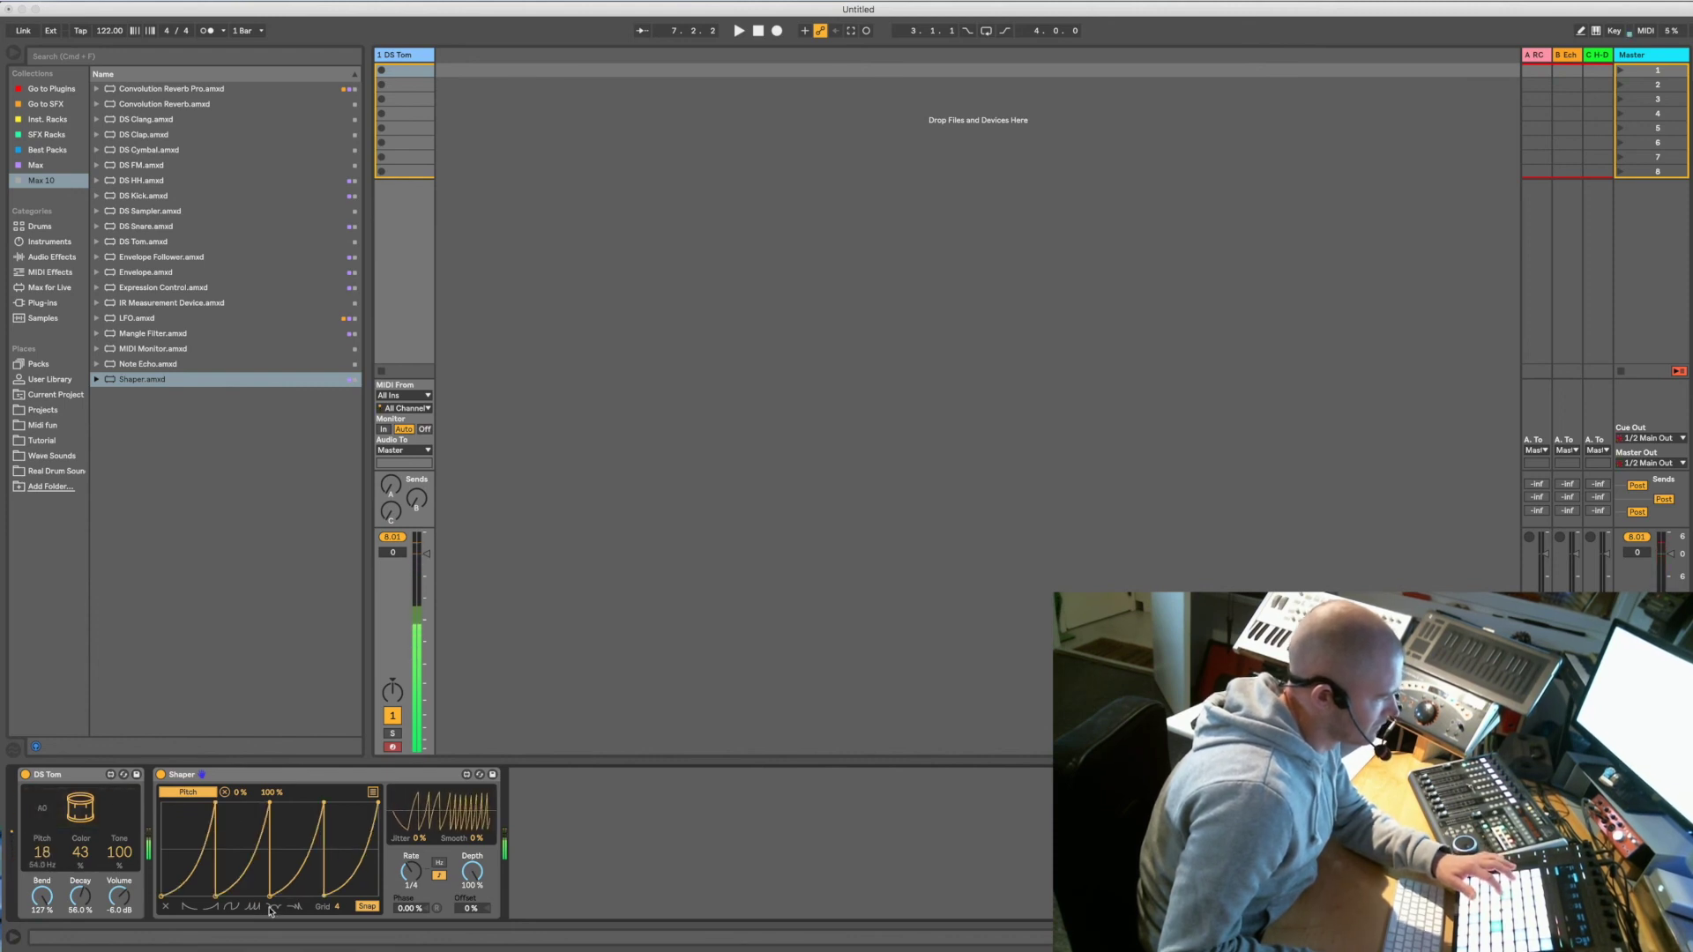
pyautogui.click(274, 908)
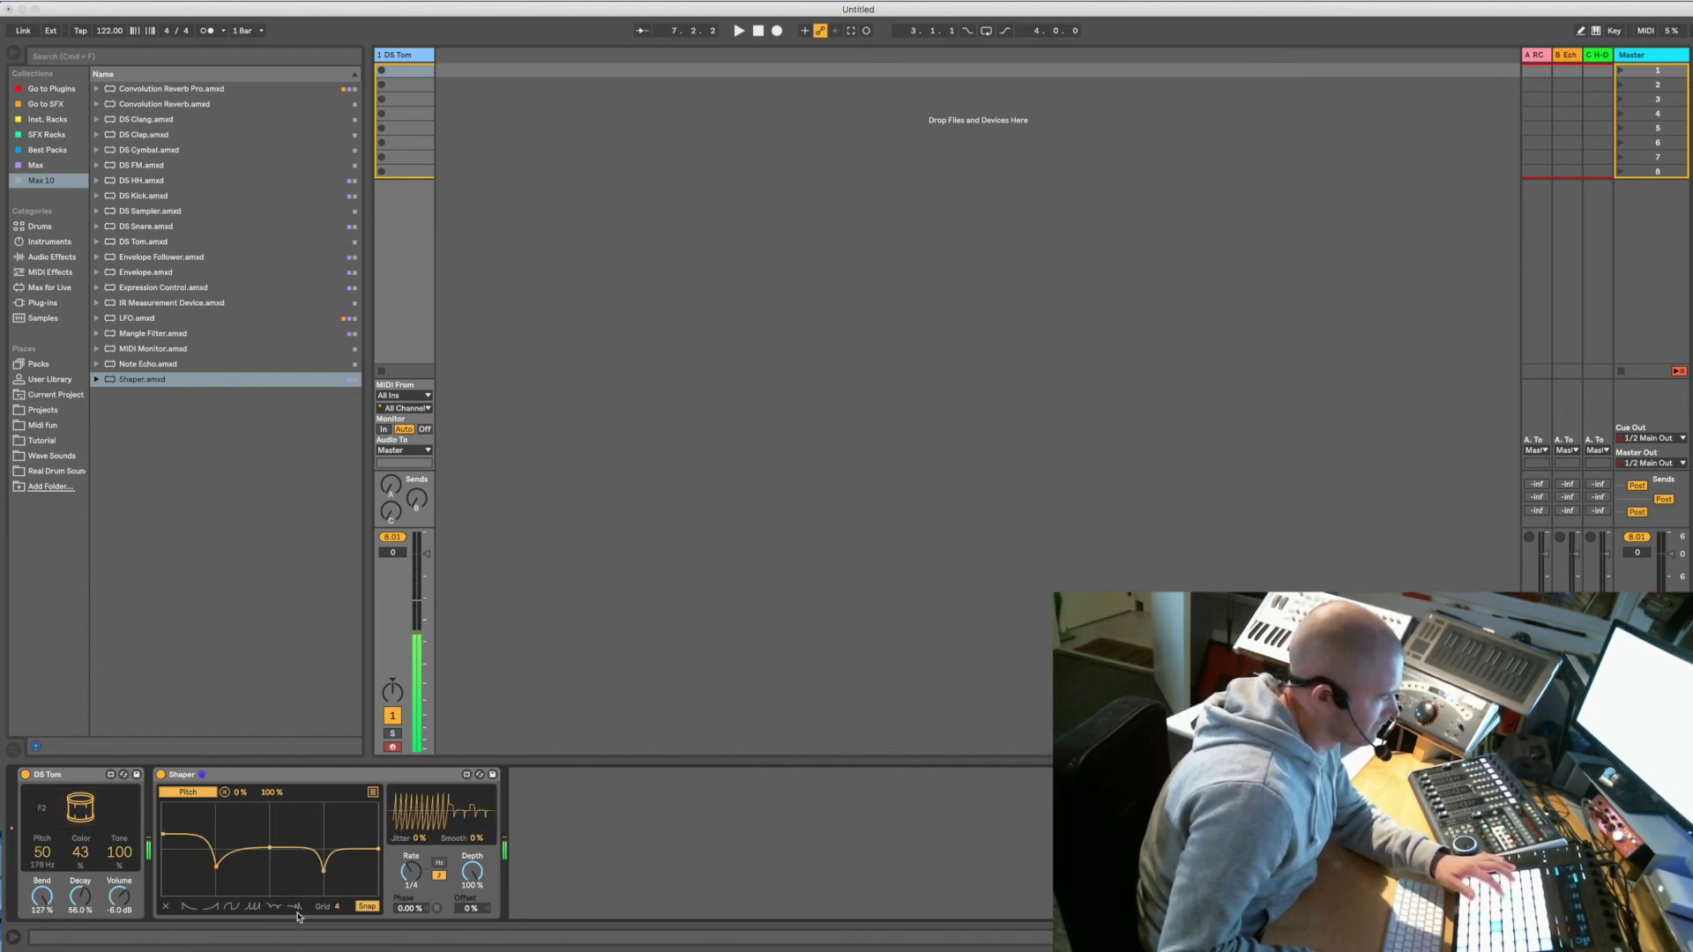
pyautogui.click(296, 910)
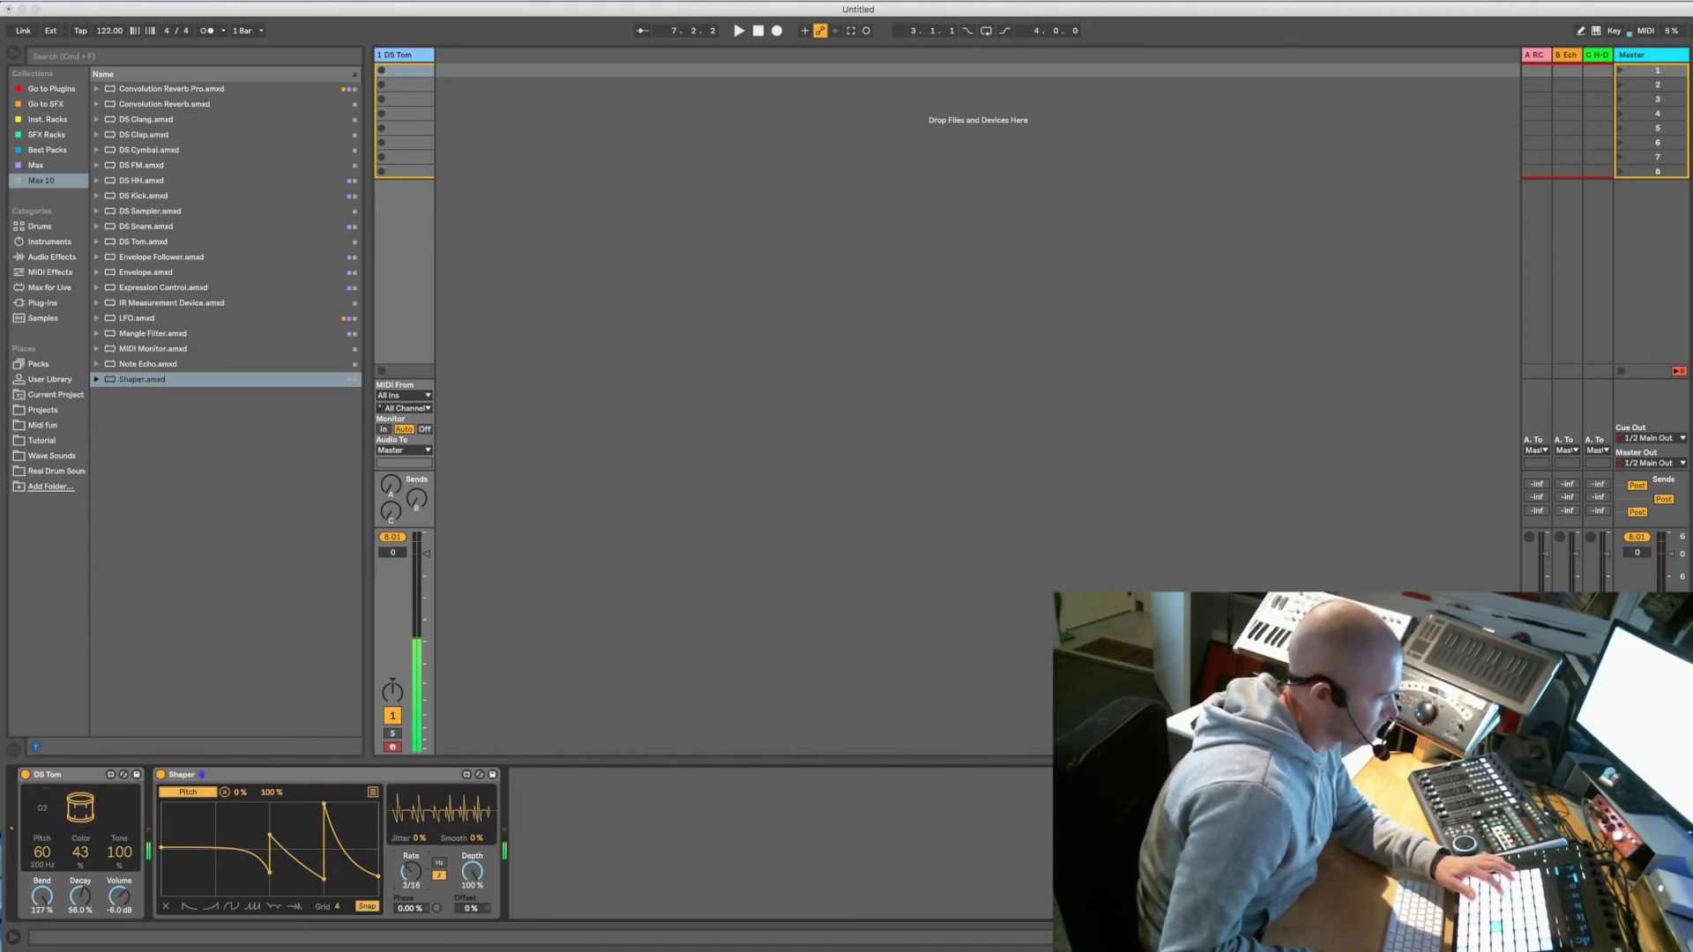
pyautogui.moveTo(411, 872); pyautogui.dragTo(411, 862)
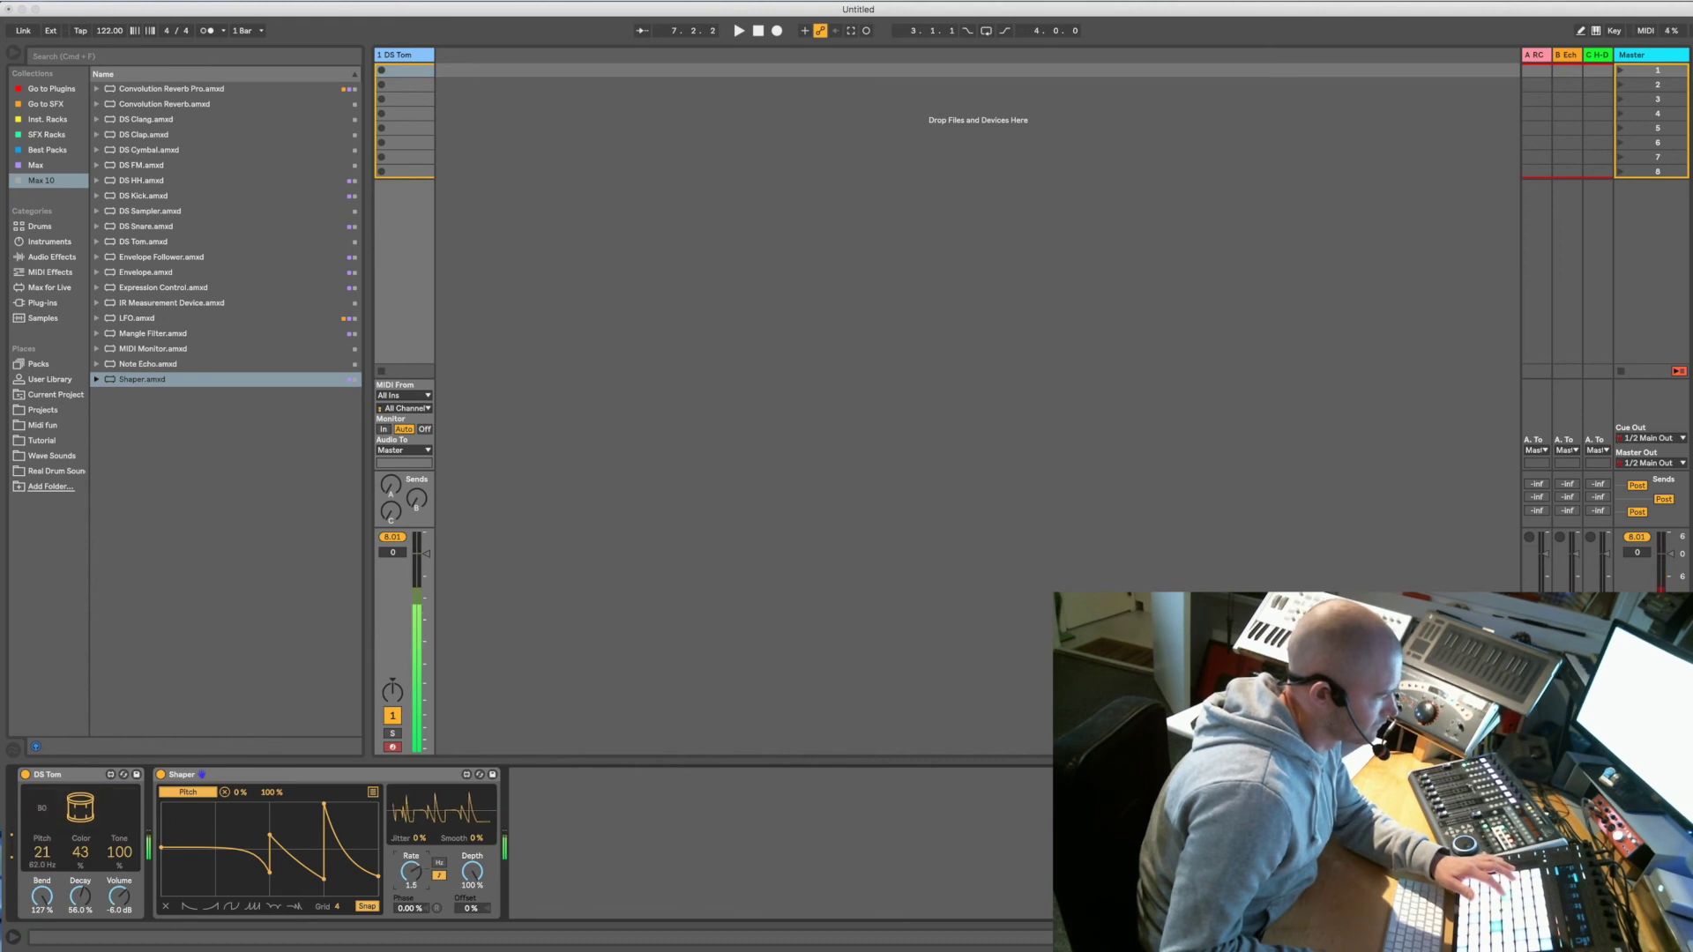